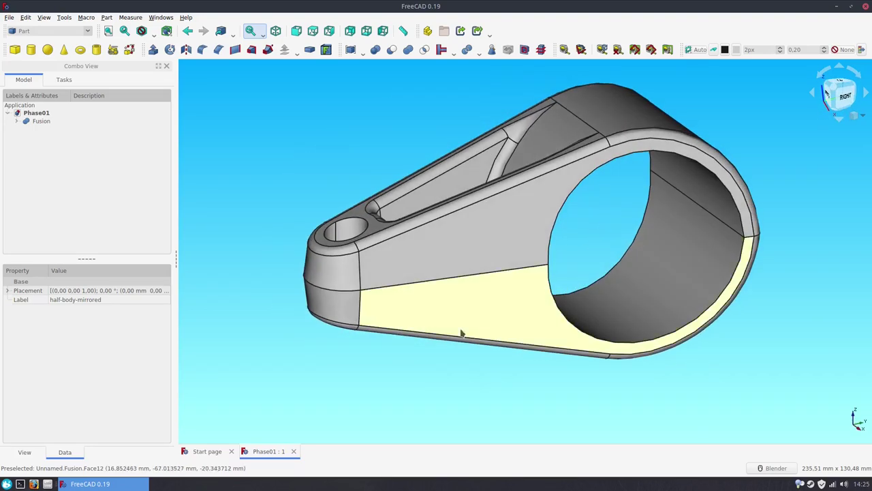
# Step: Orbit the finished clamp arm to inspect its underside
pyautogui.moveTo(442, 323)
pyautogui.mouseDown(button='middle')
pyautogui.moveTo(500, 357)
pyautogui.moveTo(520, 392)
pyautogui.moveTo(493, 334)
pyautogui.mouseUp(button='middle')
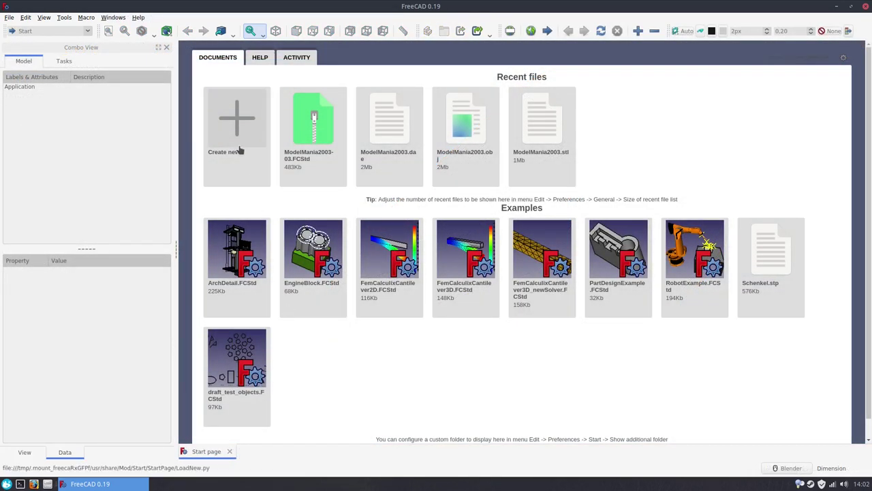
# Step: Create a new document and save it as Phase01 in Pictures/FreeCAD/003-ModelMania2002
pyautogui.click(239, 150)
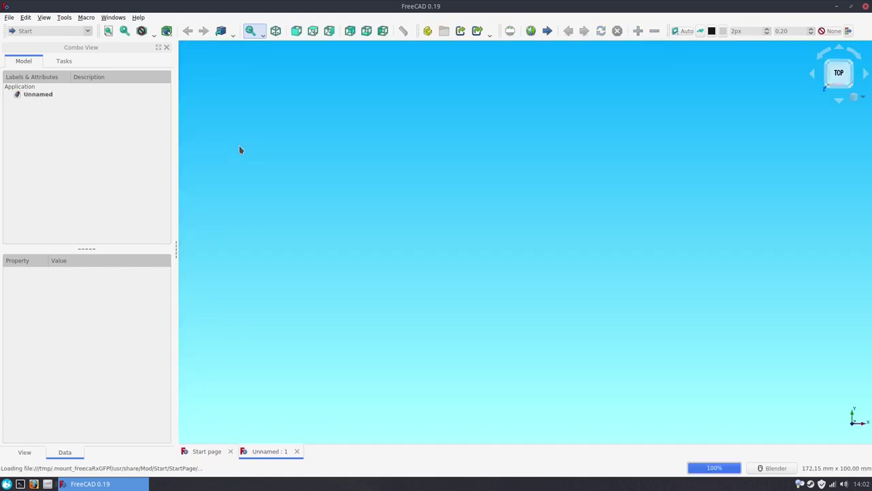
pyautogui.hotkey('ctrl', 's')
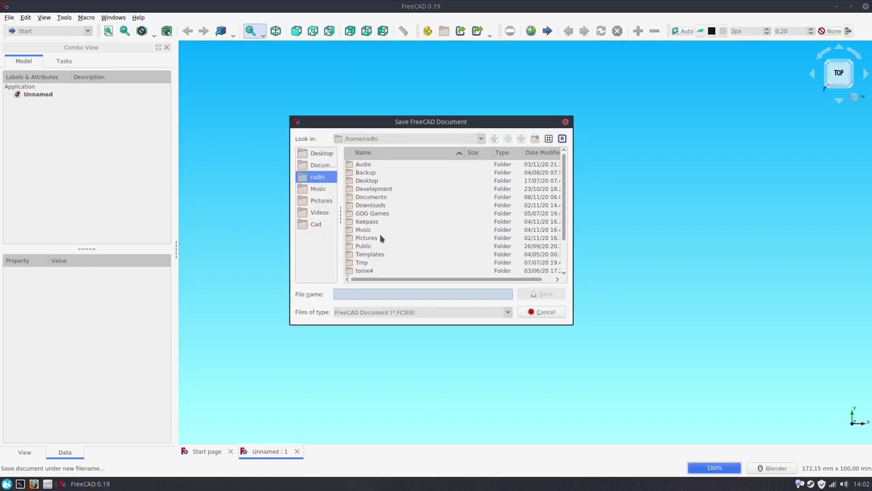
pyautogui.doubleClick(381, 237)
pyautogui.doubleClick(381, 229)
pyautogui.doubleClick(368, 181)
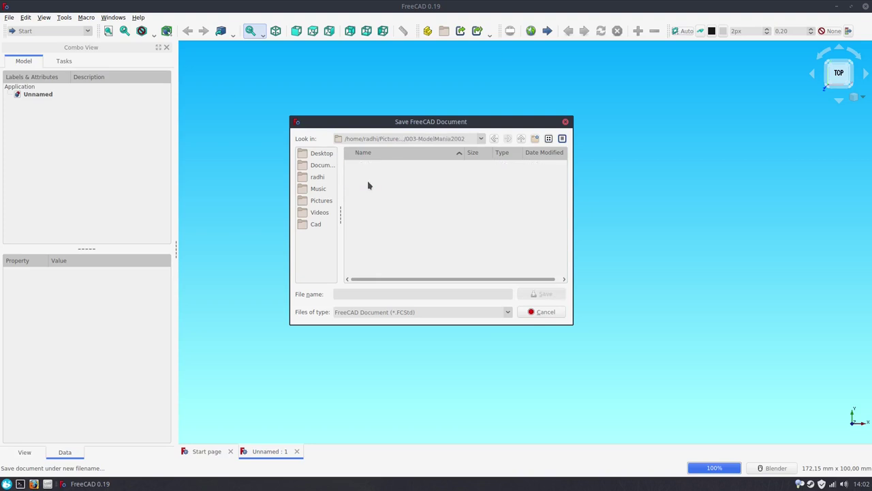
pyautogui.click(380, 292)
pyautogui.write('Phase01')
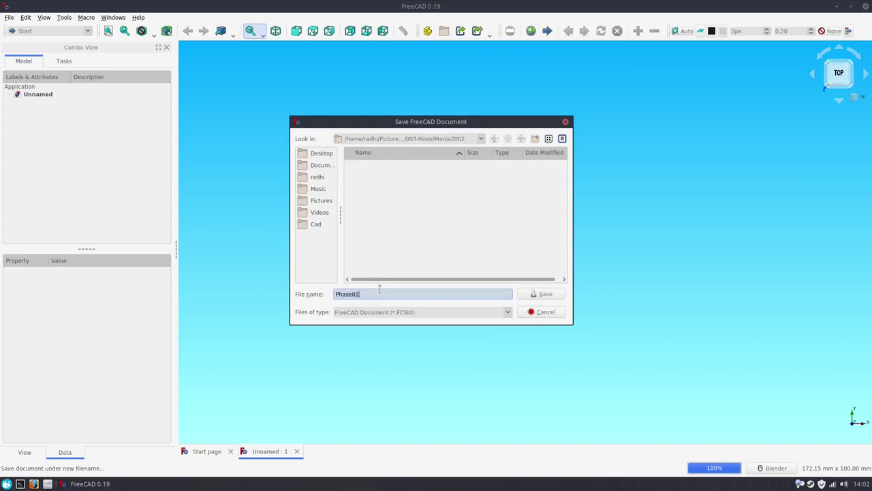
pyautogui.press('Return')
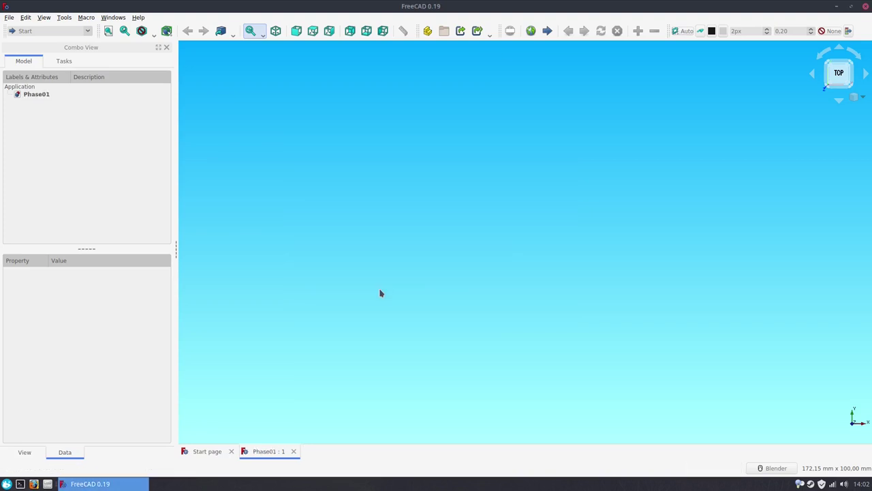
pyautogui.click(38, 31)
# Step: Switch to Part Design and add a body named base-right-body
pyautogui.click(52, 109)
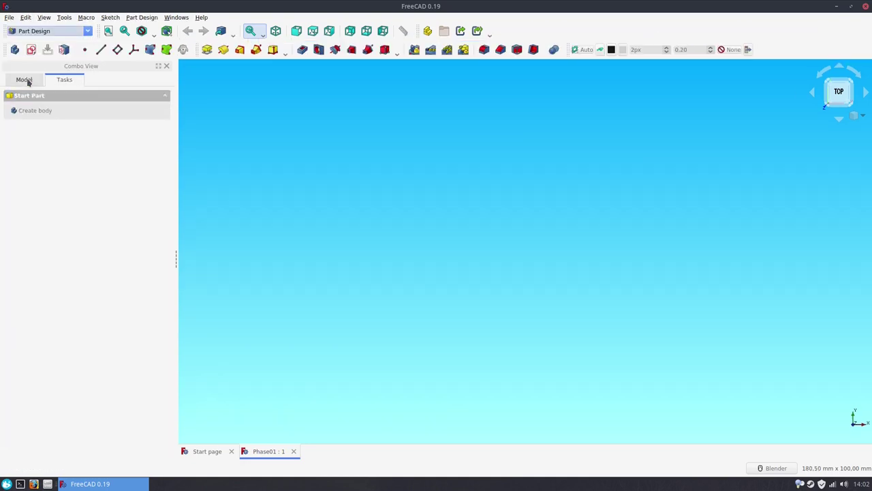
pyautogui.click(15, 49)
pyautogui.click(35, 121)
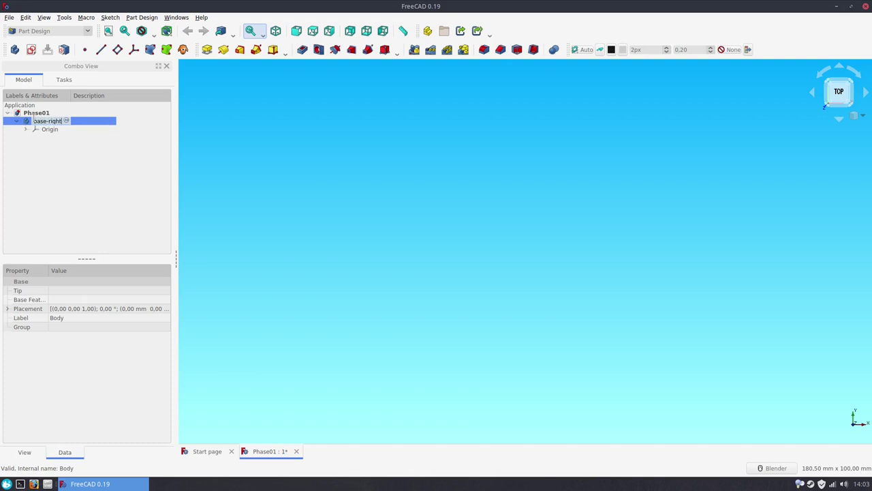
pyautogui.write('-body')
pyautogui.press('Return')
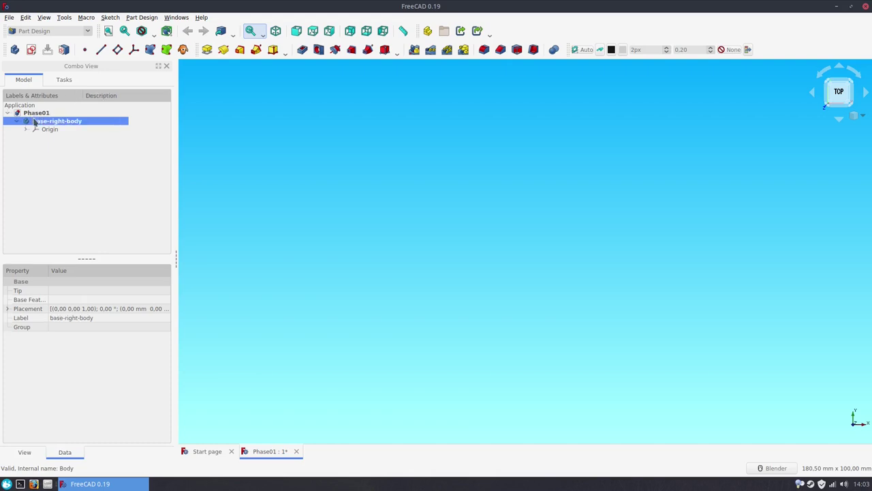
# Step: Start a new sketch in the body, choosing the YZ plane
pyautogui.click(31, 50)
pyautogui.moveTo(574, 310); pyautogui.dragTo(477, 205, button='middle')
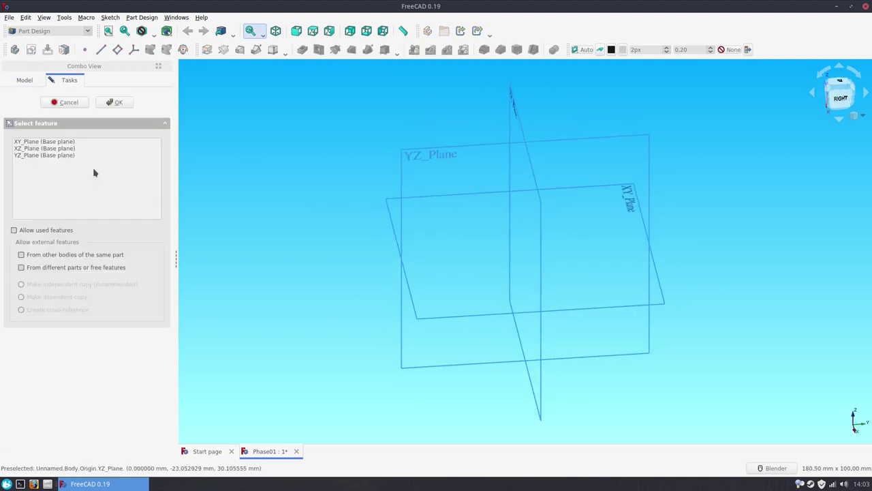
pyautogui.click(58, 155)
# Step: On the YZ plane, draw two origin-centred arcs joined by a short horizontal line
pyautogui.click(114, 102)
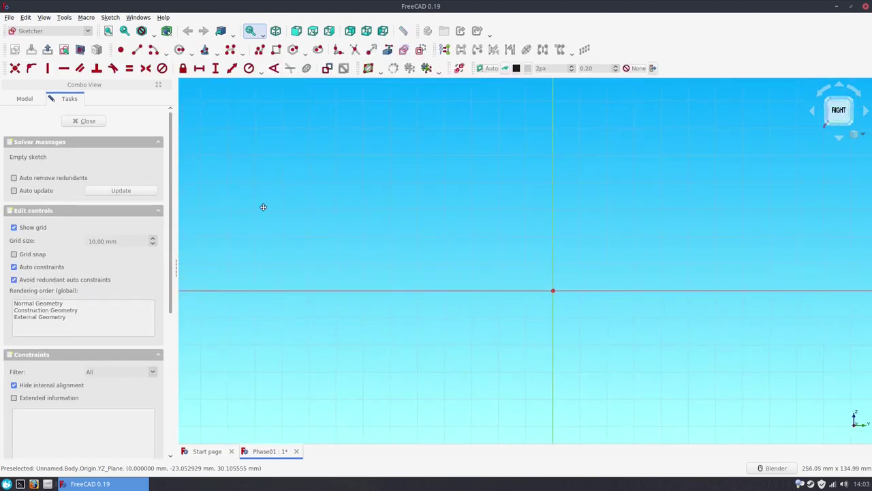
pyautogui.click(154, 55)
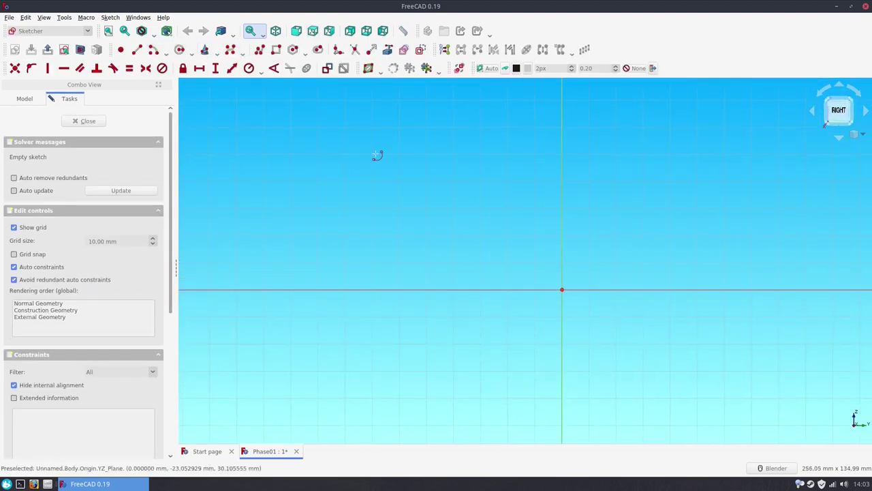
pyautogui.click(561, 290)
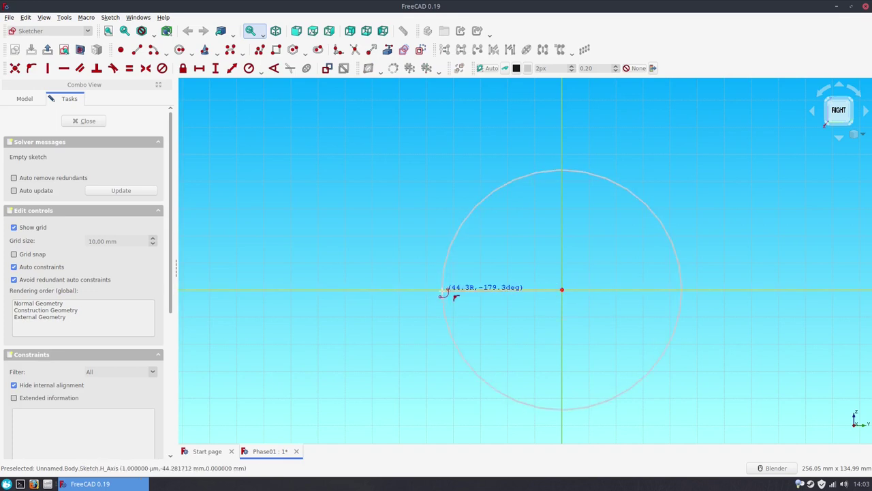
pyautogui.click(443, 293)
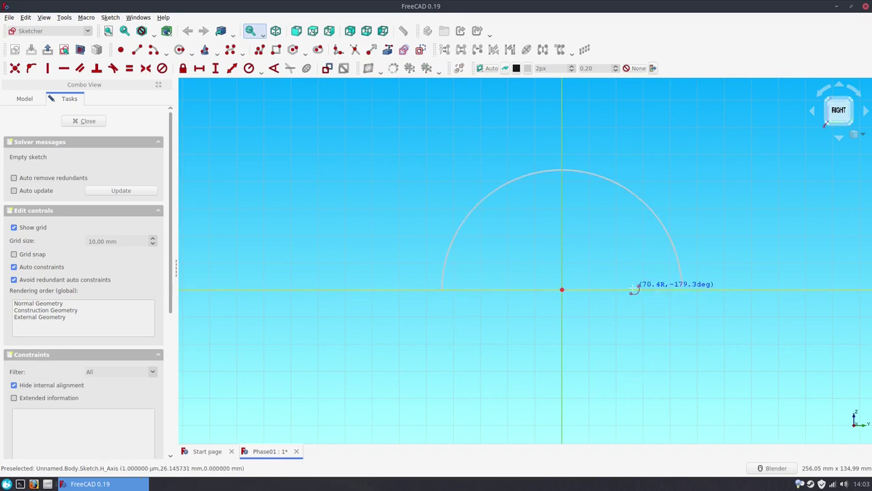
pyautogui.click(635, 289)
pyautogui.click(562, 289)
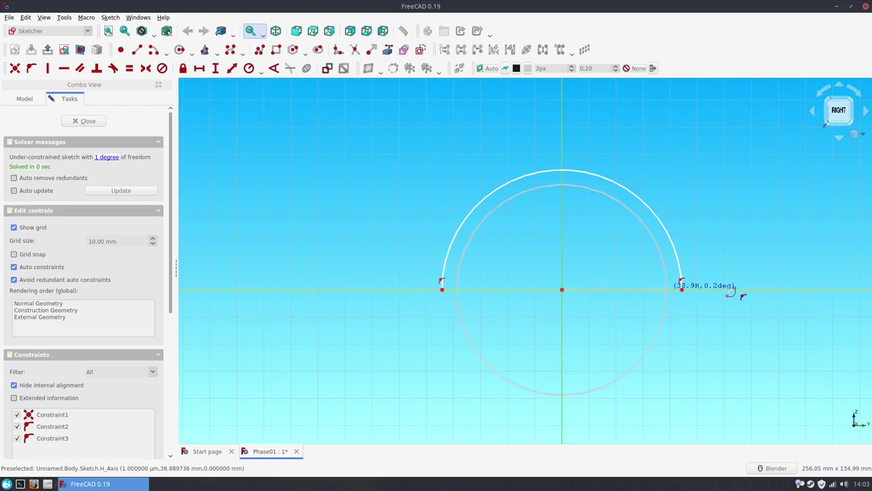
pyautogui.click(720, 290)
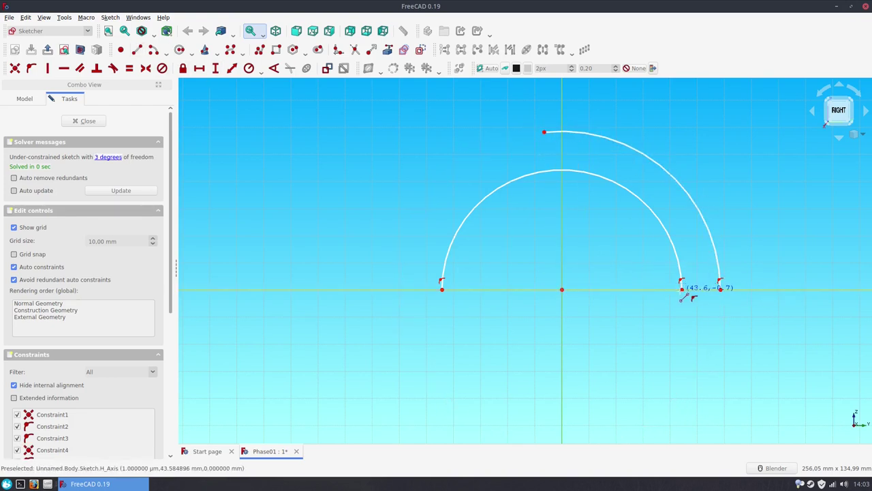
pyautogui.click(682, 290)
pyautogui.click(720, 290)
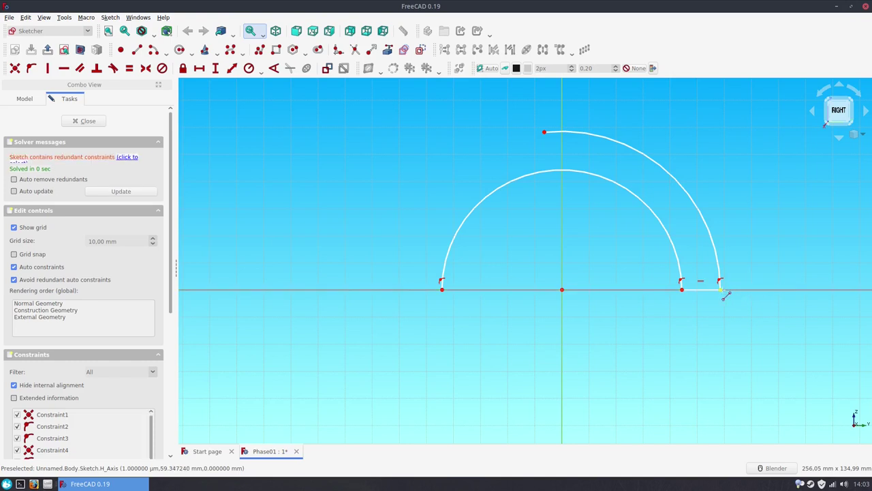
pyautogui.rightClick(702, 283)
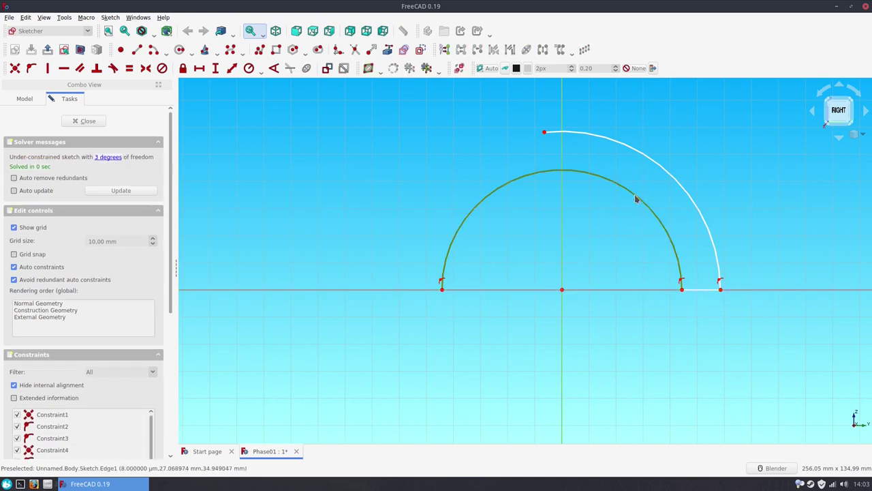
# Step: Constrain the inner arc radius to 35 mm and the joining line to 7 mm
pyautogui.click(249, 68)
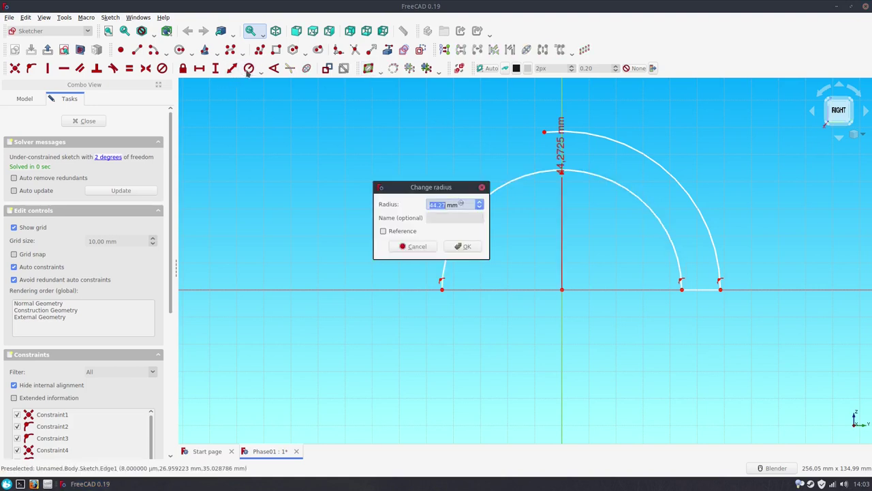
pyautogui.press('Return')
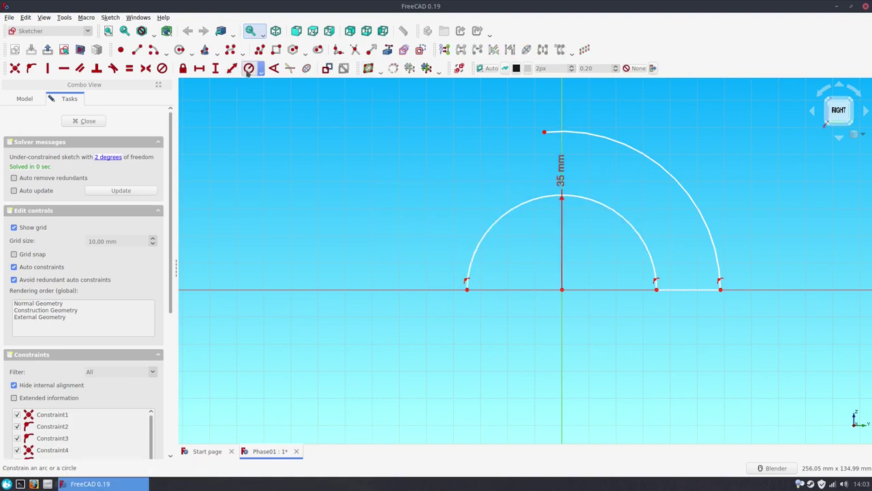
pyautogui.click(709, 289)
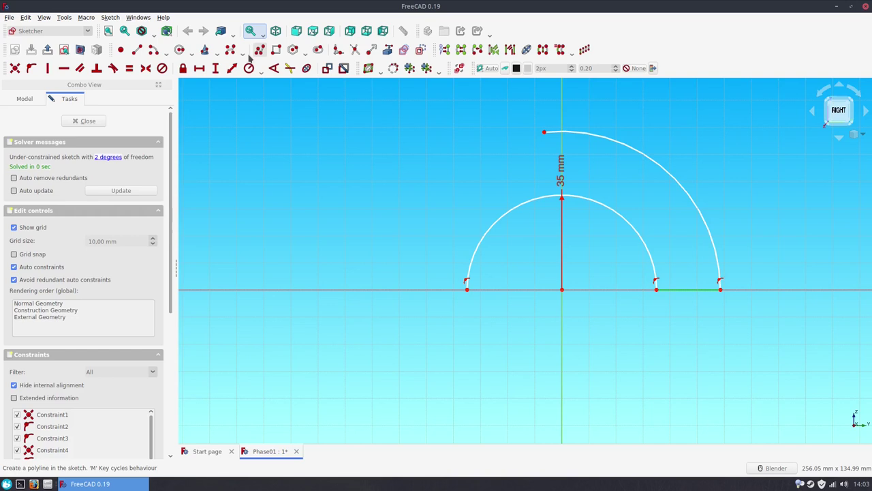
pyautogui.click(199, 69)
pyautogui.write('7')
pyautogui.press('Return')
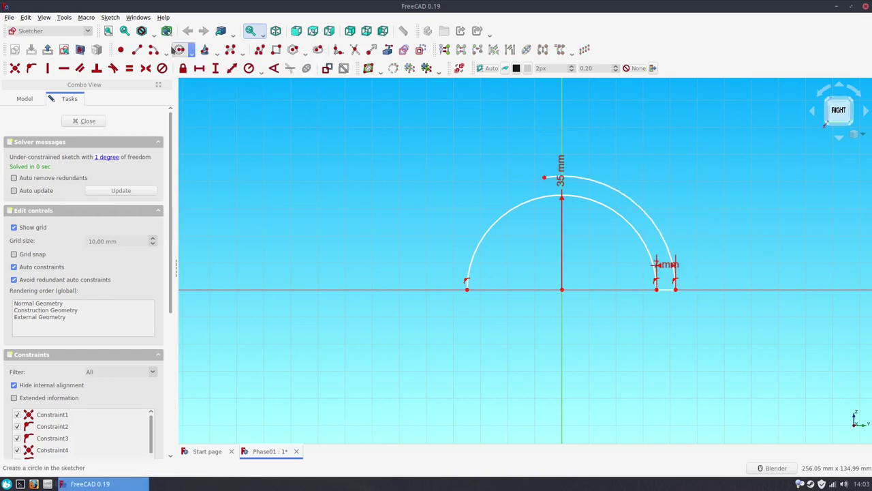
# Step: Draw the sloped top edge, short left edge and bottom edge closing the arm outline
pyautogui.click(145, 68)
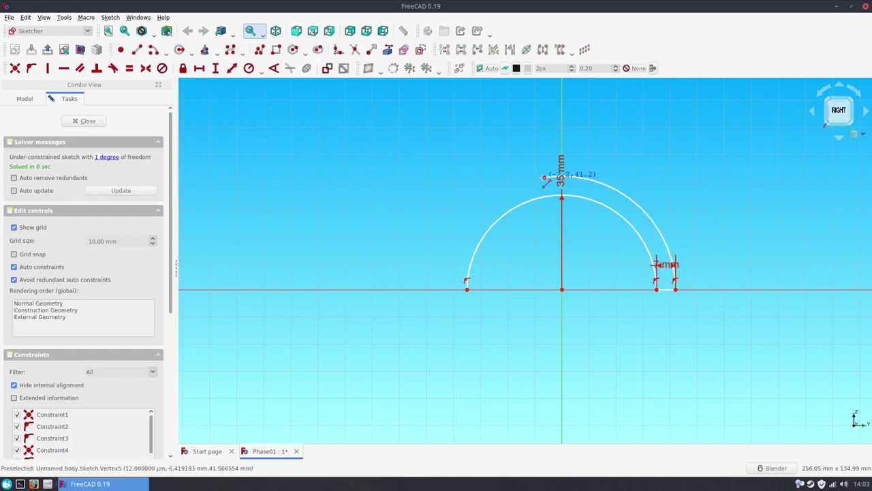
pyautogui.click(544, 178)
pyautogui.click(236, 243)
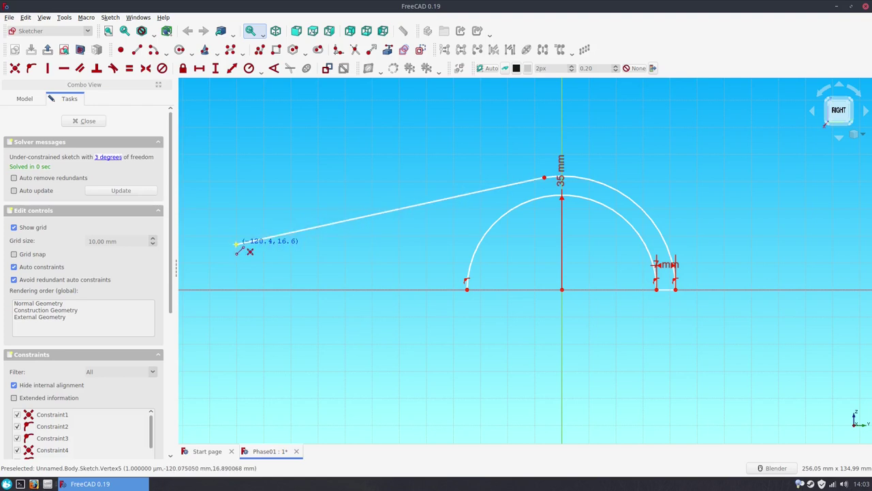
pyautogui.click(237, 244)
pyautogui.click(237, 290)
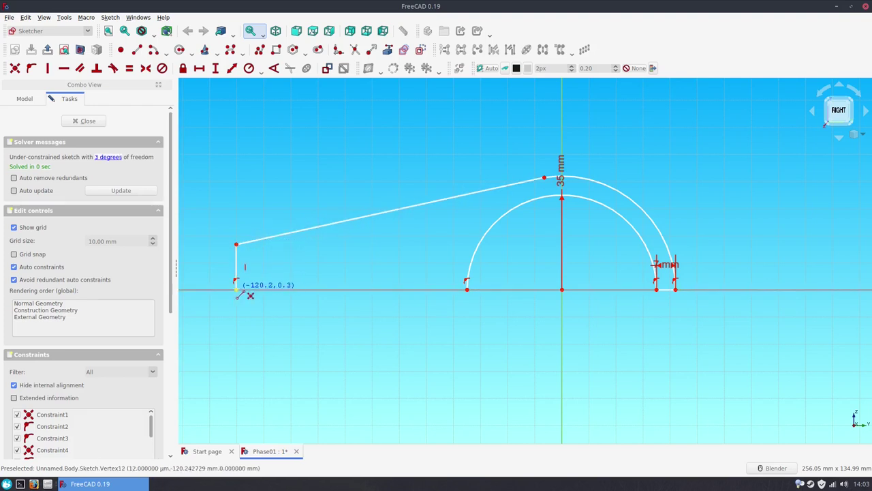
pyautogui.click(286, 290)
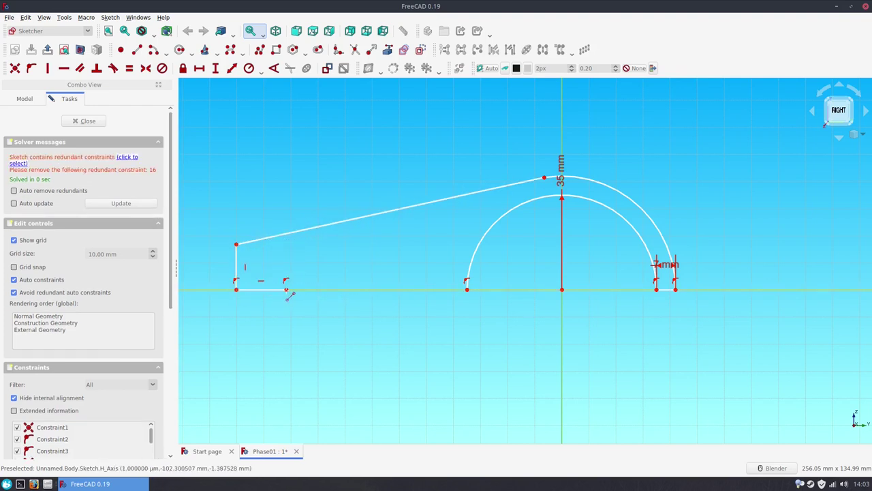
pyautogui.click(467, 290)
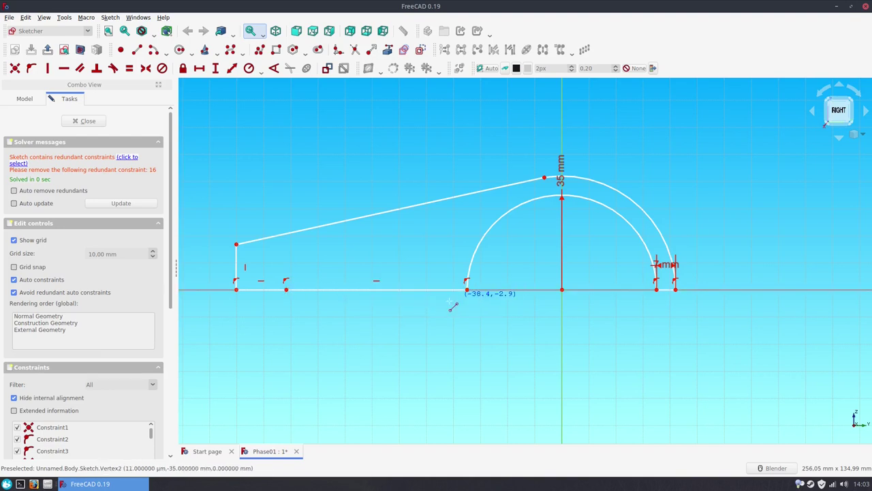
# Step: Delete the redundant horizontal constraint and make the sloped line tangent to the outer arc
pyautogui.click(261, 281)
pyautogui.press('Delete')
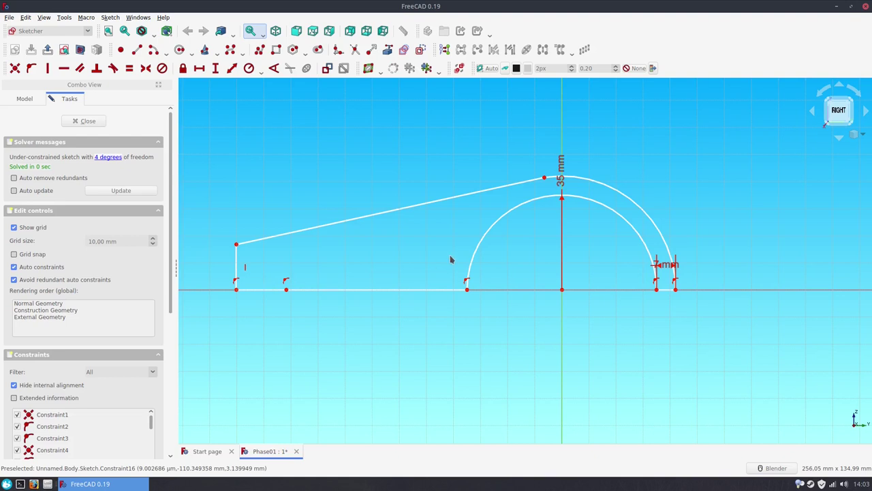
pyautogui.click(423, 203)
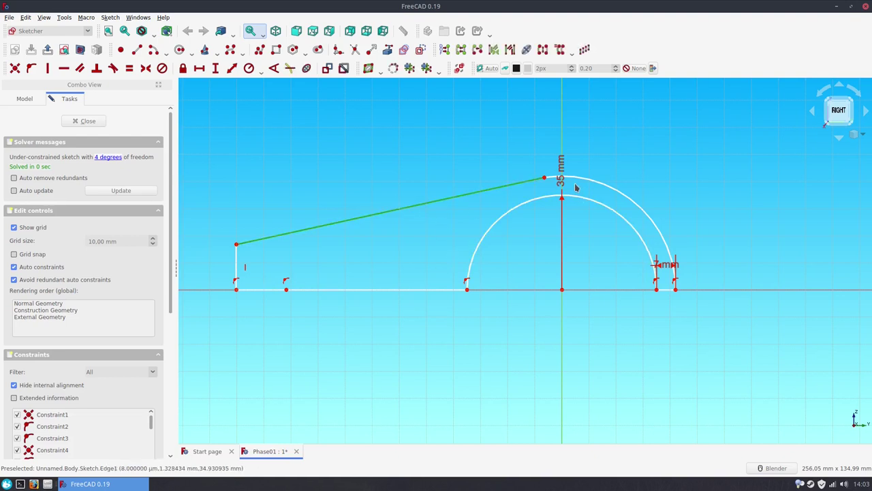
pyautogui.click(576, 178)
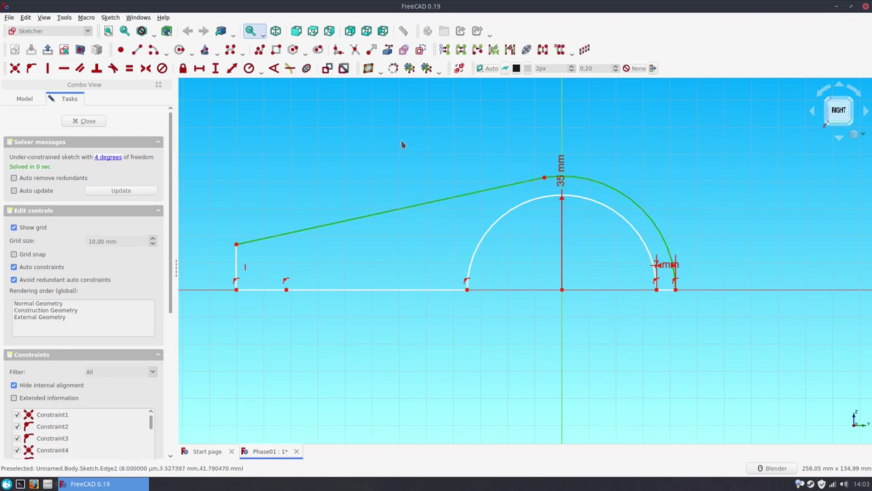
pyautogui.click(115, 70)
pyautogui.click(511, 237)
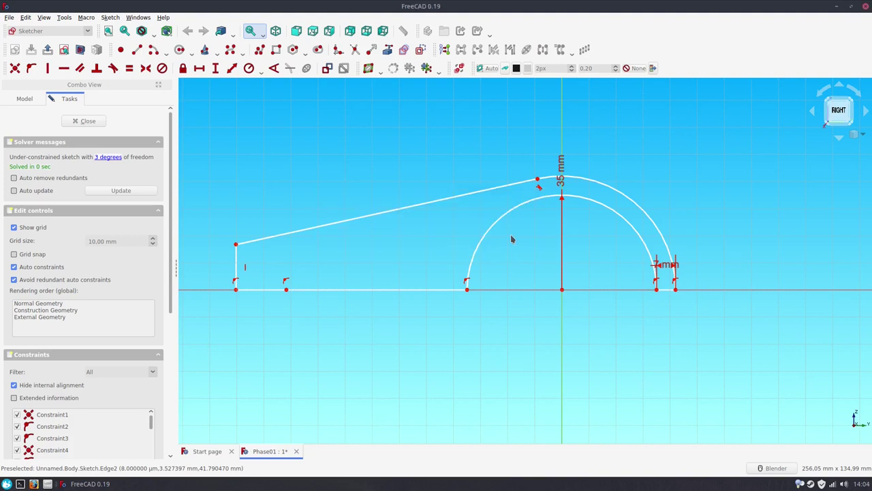
pyautogui.click(293, 238)
# Step: Set a 15° angle between the sloped top line and the horizontal axis
pyautogui.click(495, 290)
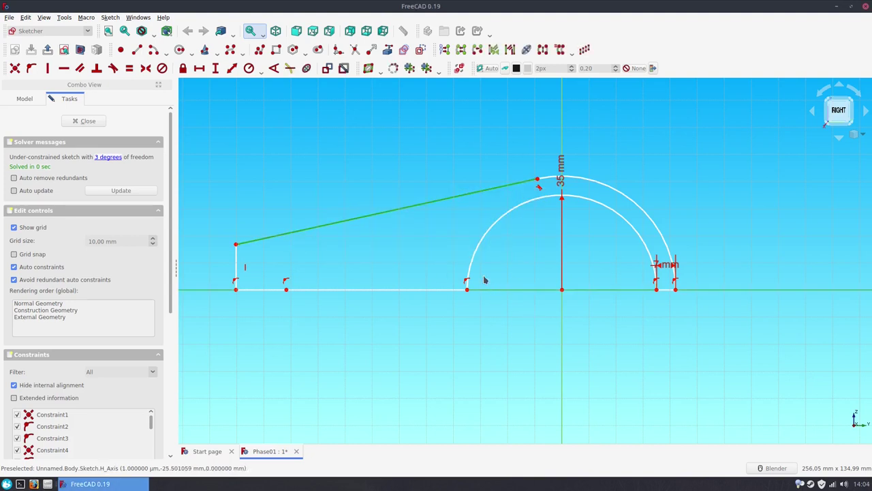
pyautogui.click(275, 68)
pyautogui.write('15')
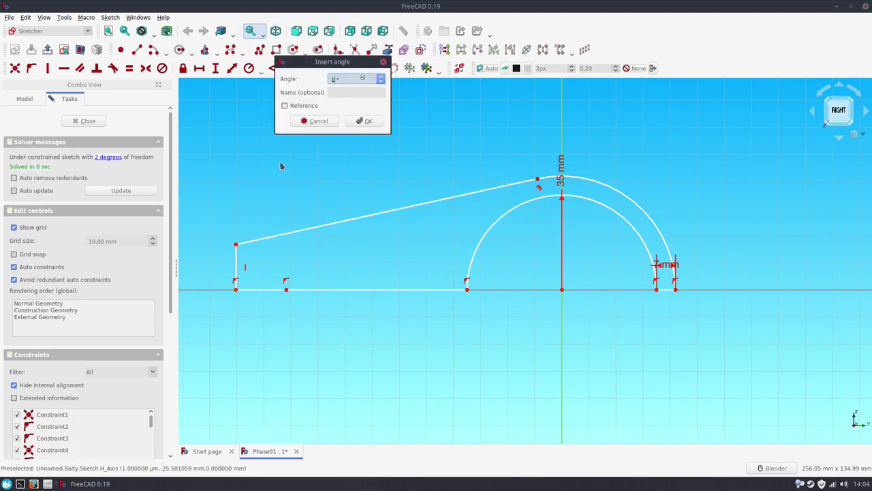
pyautogui.press('Return')
pyautogui.scroll(-1, 361, 206)
pyautogui.scroll(-1, 361, 205)
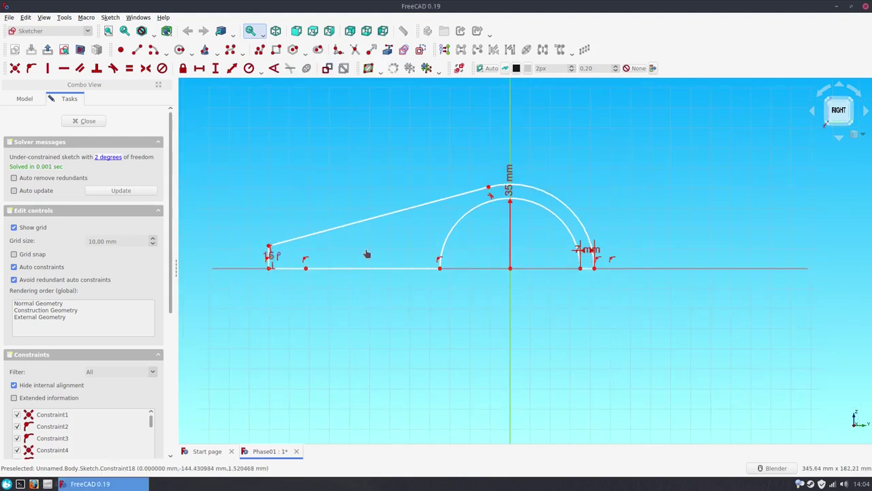
pyautogui.moveTo(434, 240); pyautogui.dragTo(456, 231)
pyautogui.scroll(1, 332, 158)
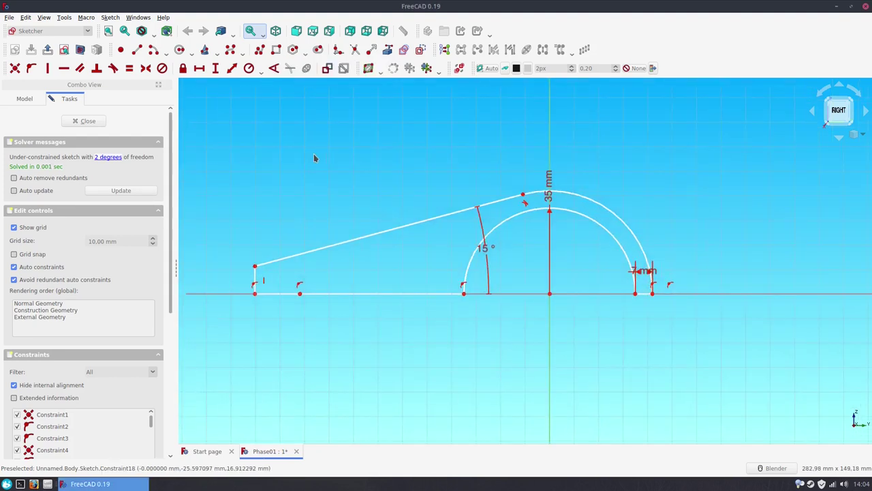
# Step: Add a 100 mm horizontal distance from the bottom-left point to the origin
pyautogui.click(300, 295)
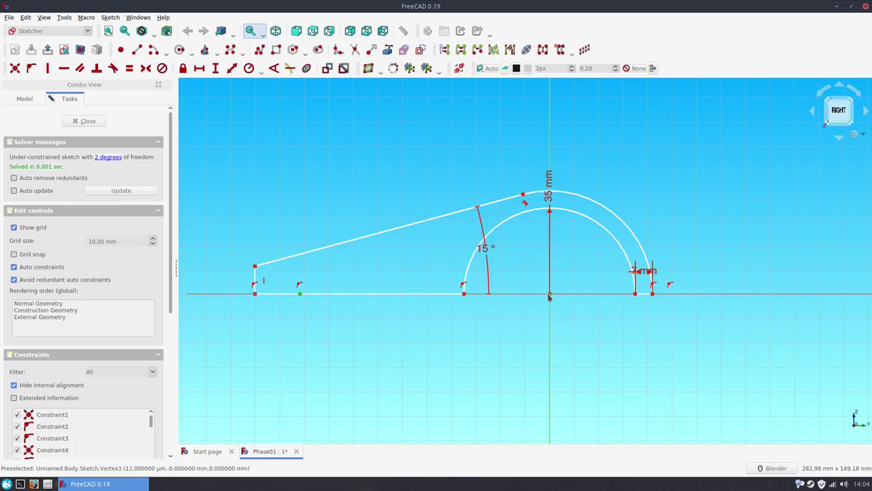
pyautogui.click(549, 294)
pyautogui.click(199, 68)
pyautogui.write('1')
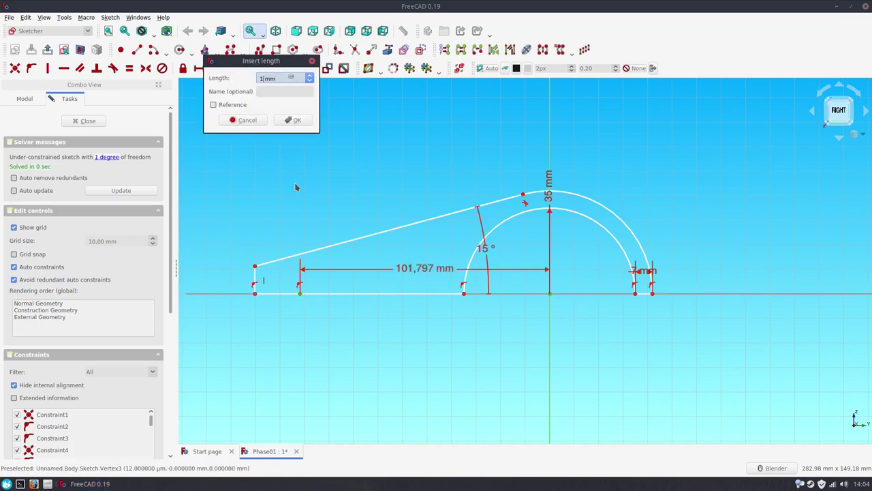
pyautogui.write('00')
pyautogui.press('Return')
pyautogui.moveTo(422, 269); pyautogui.dragTo(424, 320)
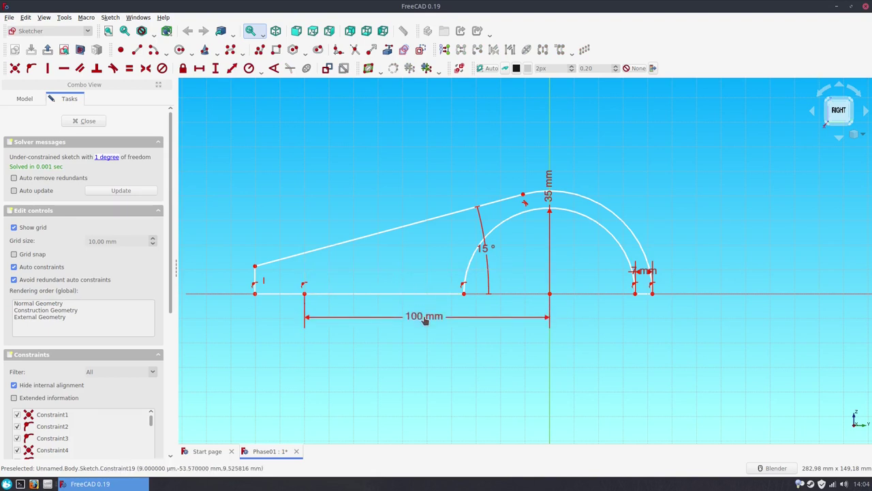
pyautogui.moveTo(643, 271); pyautogui.dragTo(605, 310)
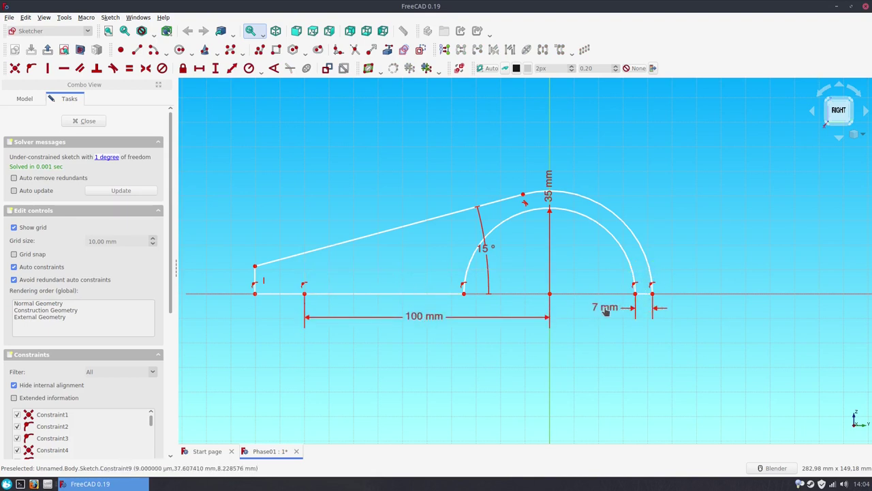
# Step: Dimension the short bottom-left edge to 14,5 mm and close the sketch
pyautogui.click(284, 294)
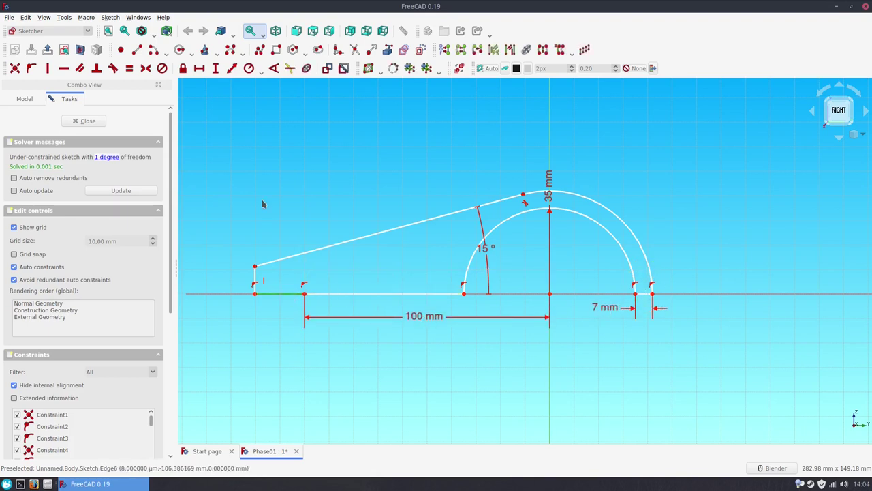
pyautogui.click(199, 68)
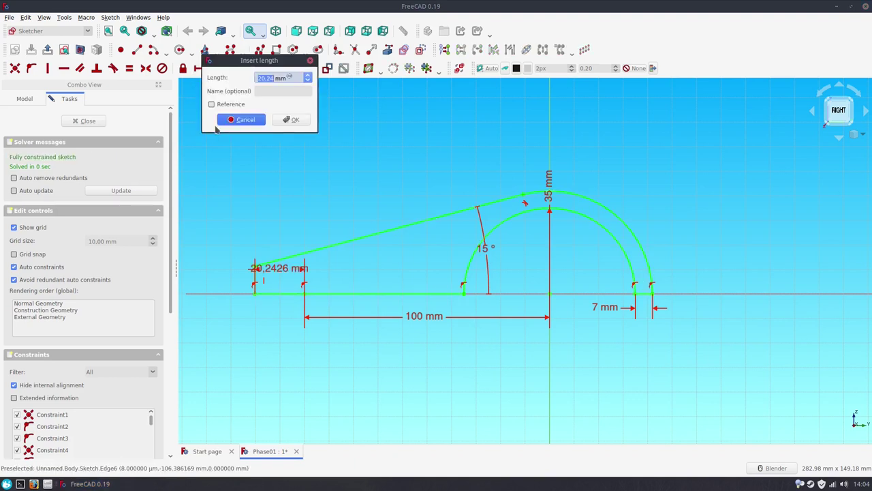
pyautogui.write('15/2)+7 m')
pyautogui.press('Return')
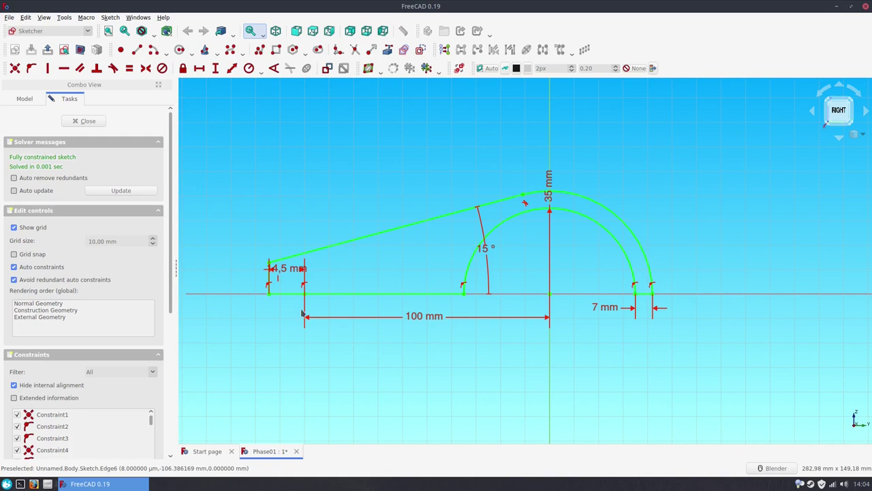
pyautogui.moveTo(290, 269); pyautogui.dragTo(238, 313)
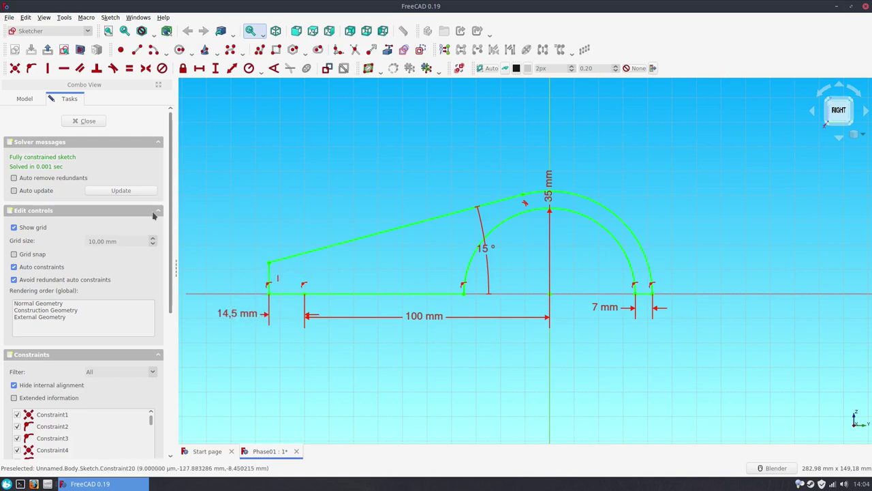
pyautogui.click(88, 121)
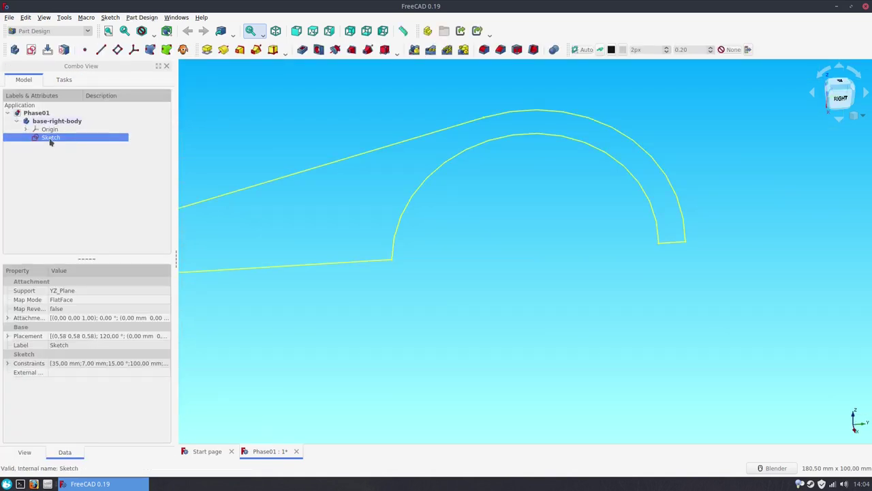
# Step: Rename Sketch to base-right-sketch, then pad it 70 mm symmetric to plane
pyautogui.click(49, 140)
pyautogui.press('Return')
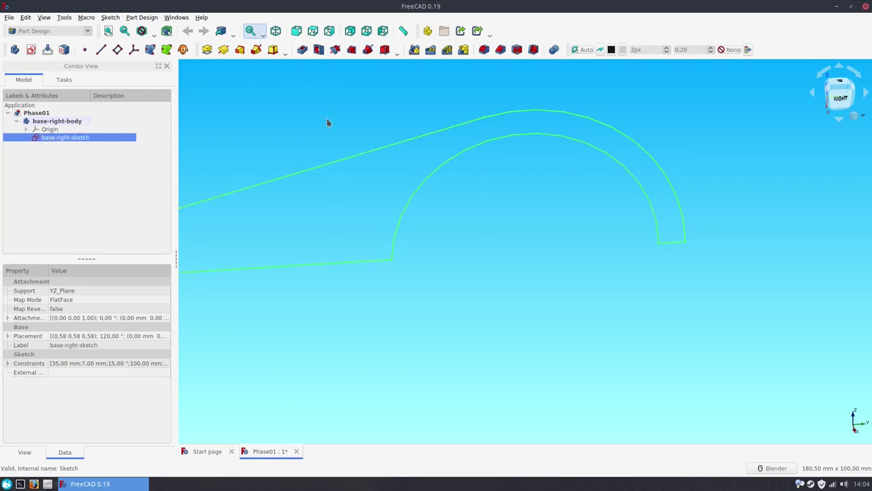
pyautogui.click(205, 51)
pyautogui.write('70')
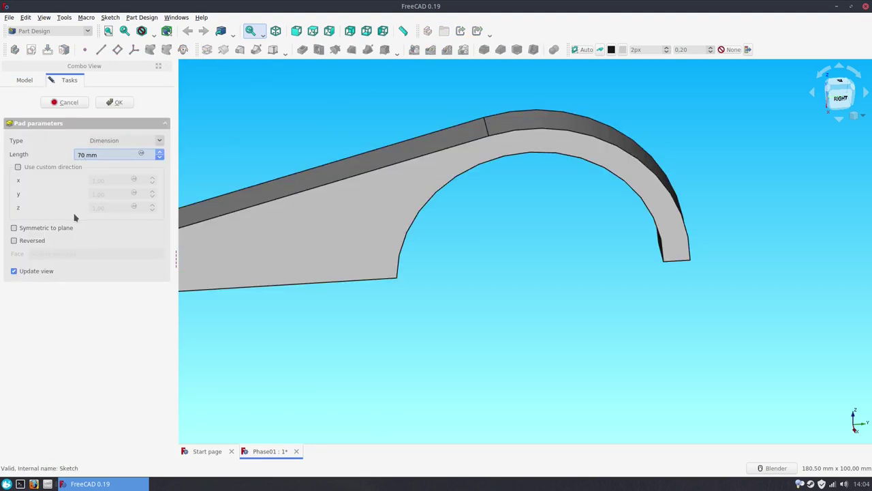
pyautogui.click(54, 227)
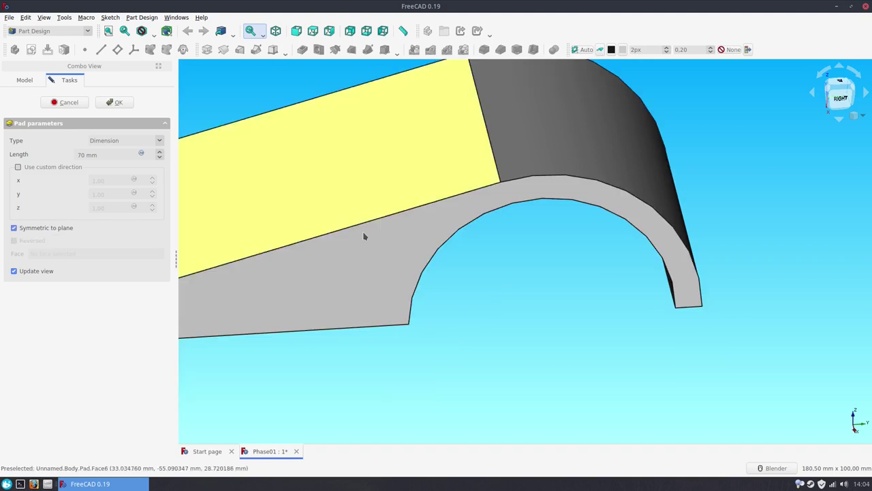
pyautogui.press('0')
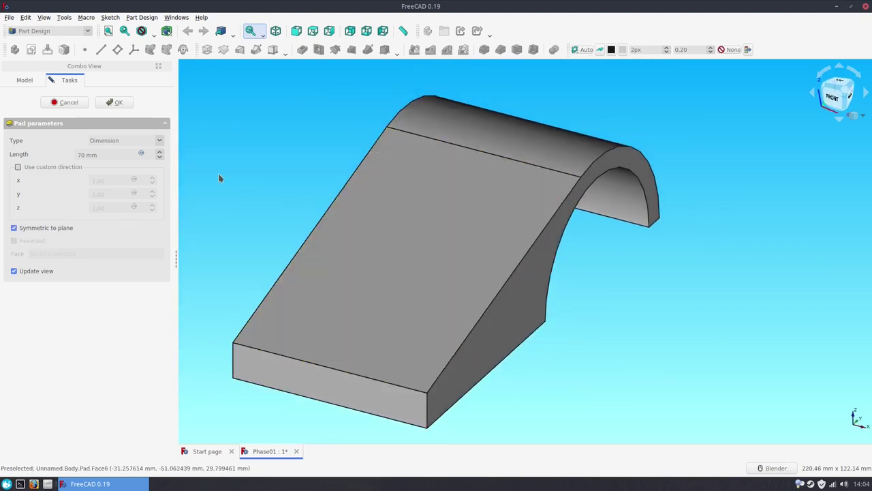
pyautogui.click(116, 104)
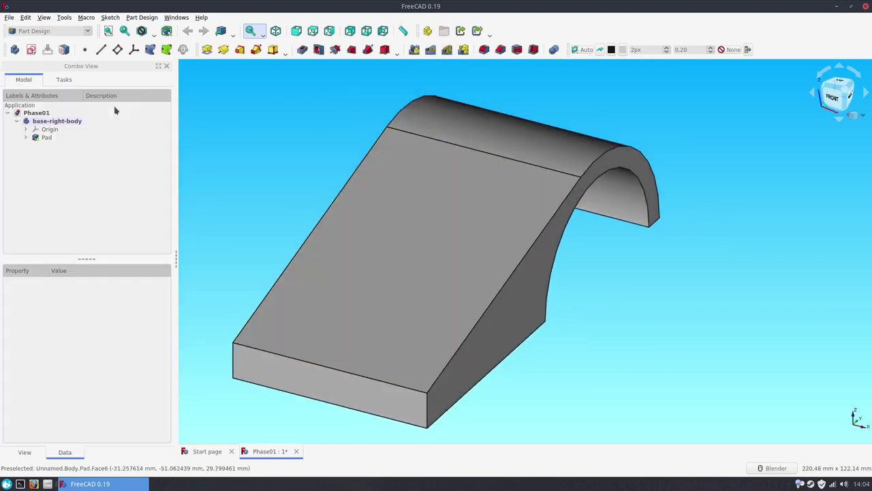
# Step: Rename the pad to base-right and save the document
pyautogui.doubleClick(45, 139)
pyautogui.write('base-right')
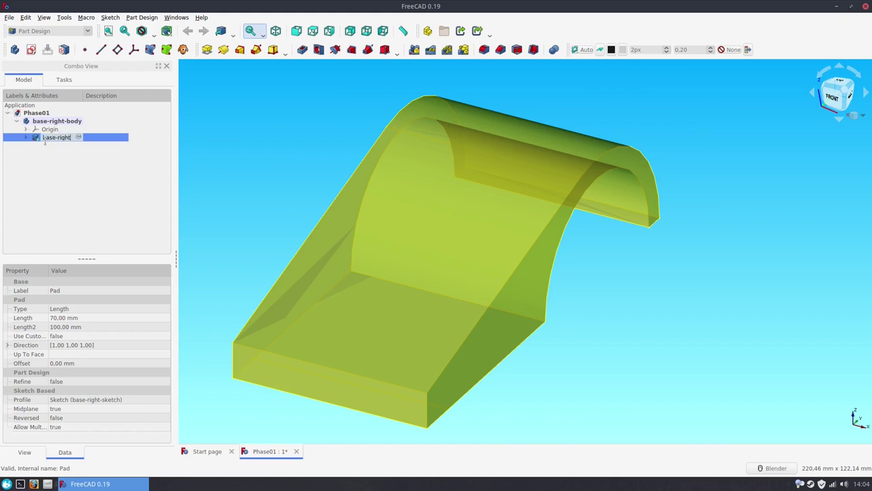
pyautogui.press('Return')
pyautogui.hotkey('ctrl', 's')
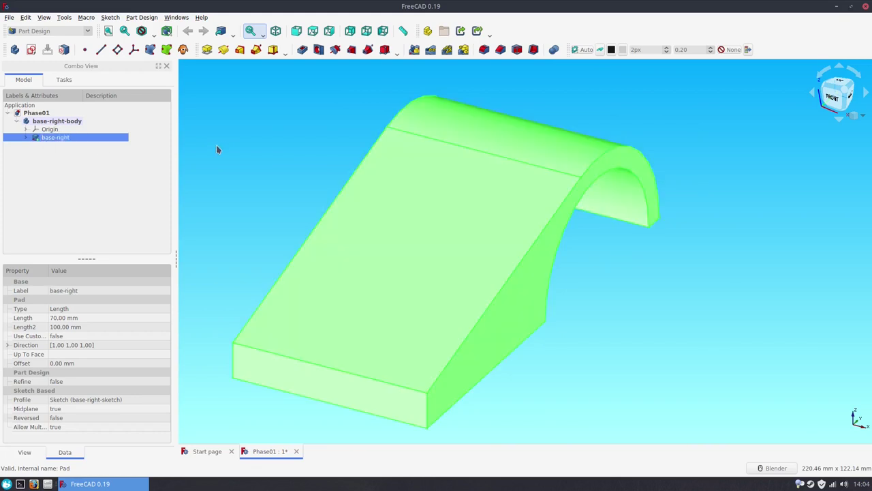
pyautogui.click(223, 147)
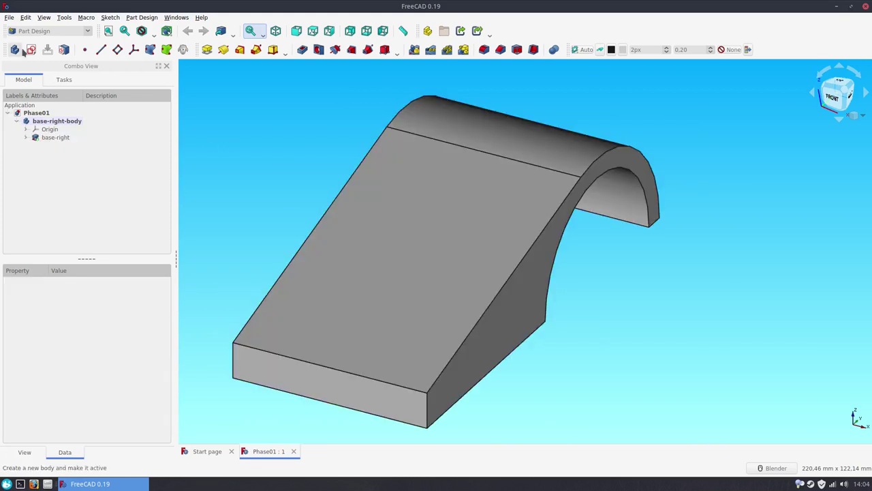
# Step: Add a new empty body named base-body
pyautogui.click(14, 49)
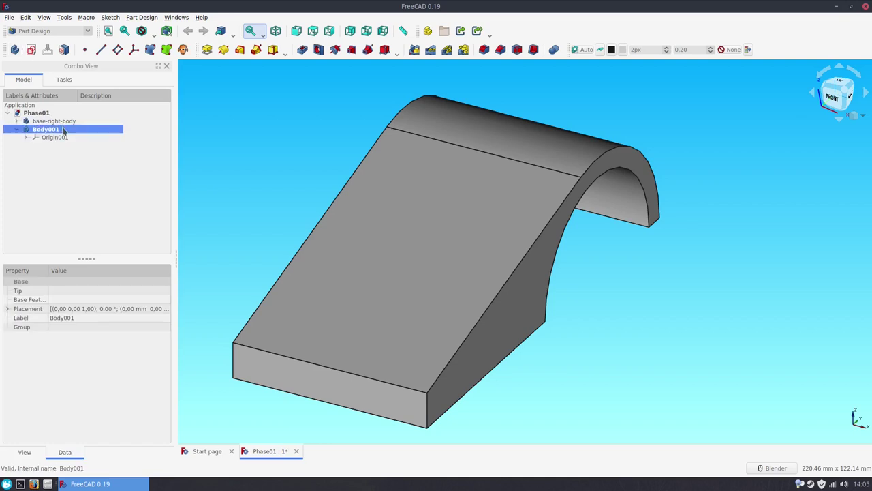
pyautogui.click(62, 129)
pyautogui.write('base-body')
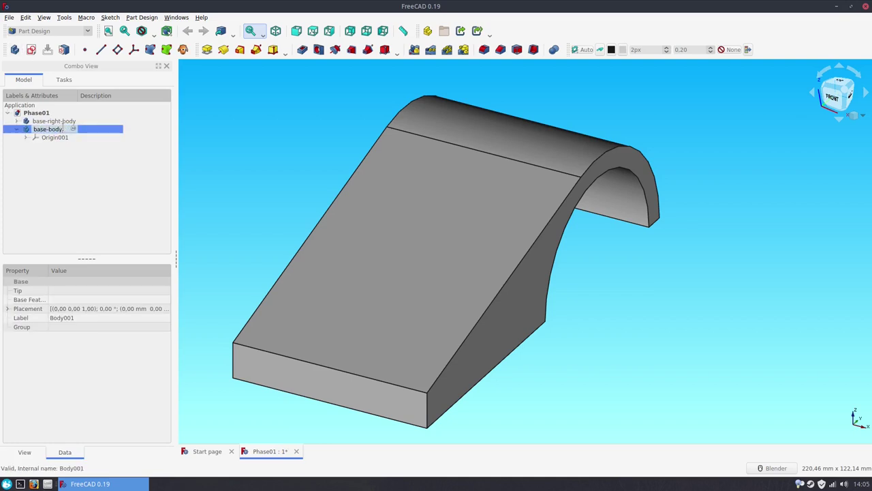
pyautogui.press('Return')
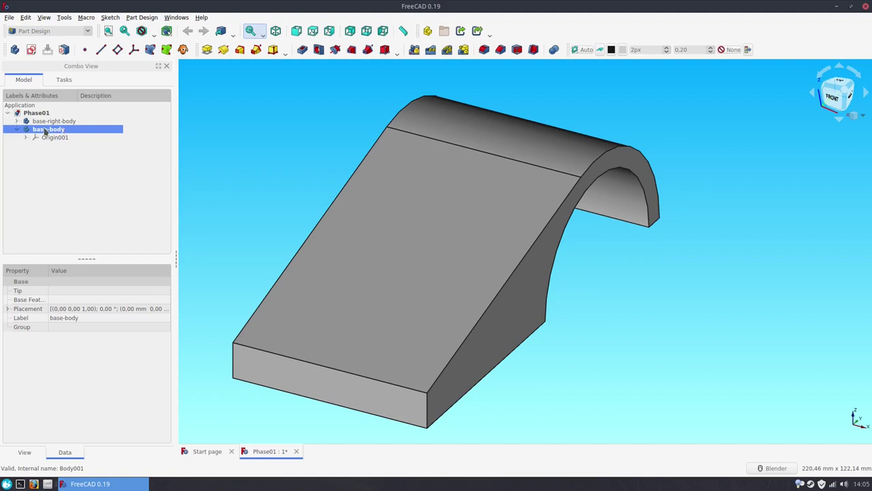
# Step: Create a shape binder of base-right-sketch inside base-body
pyautogui.click(18, 121)
pyautogui.click(26, 138)
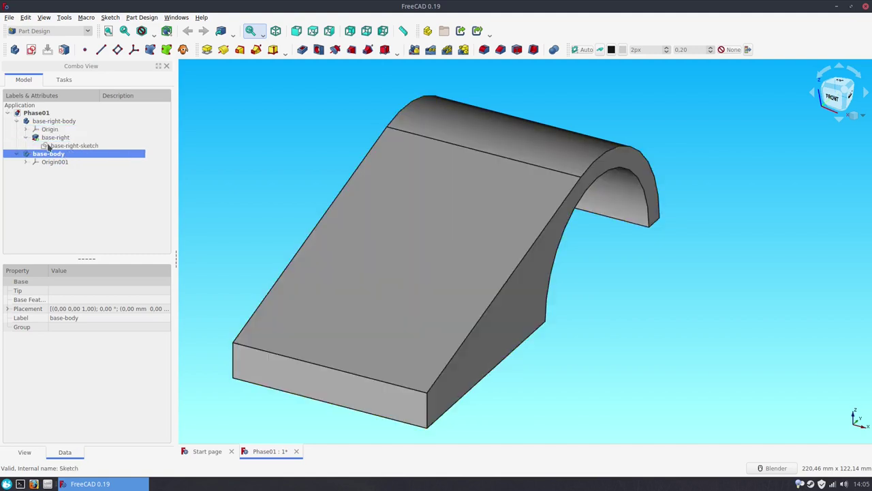
pyautogui.click(68, 145)
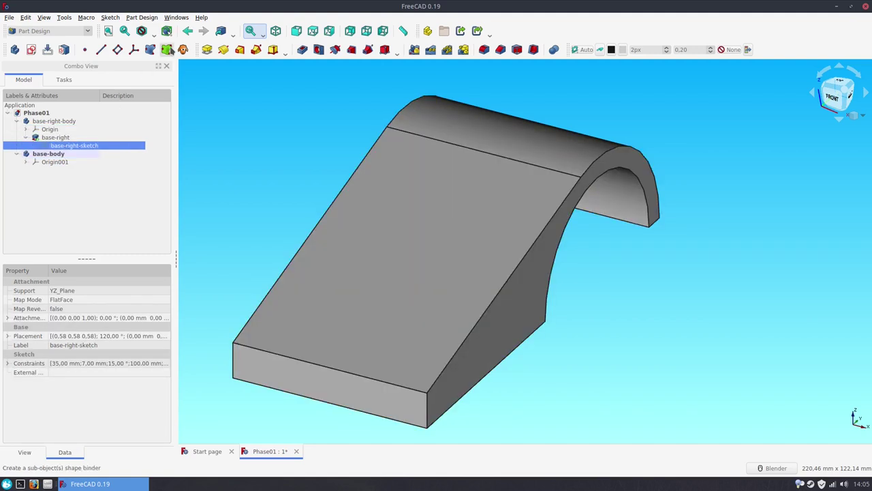
pyautogui.click(168, 50)
# Step: Hide base-right-body and clear the selection
pyautogui.click(54, 121)
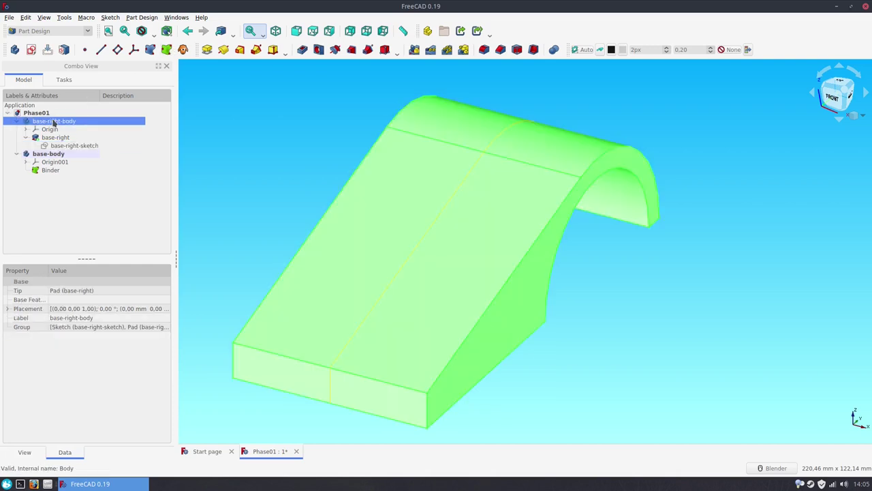
pyautogui.press('space')
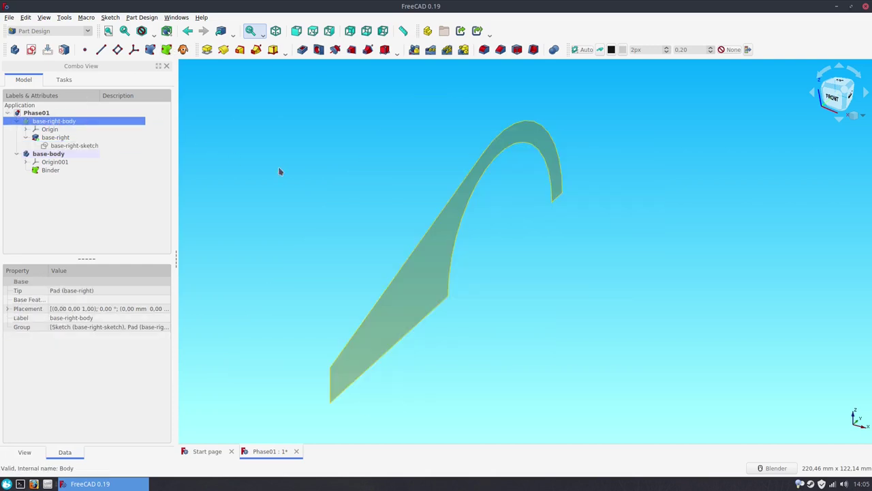
pyautogui.click(280, 172)
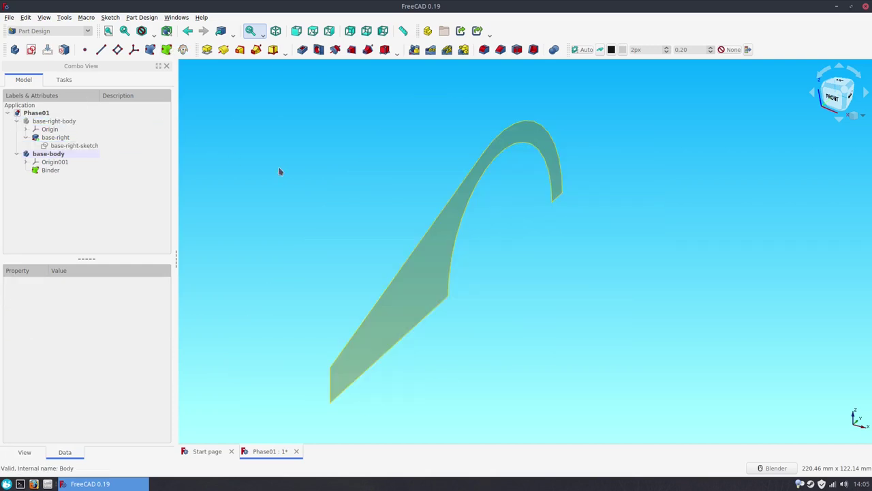
# Step: Create a new sketch in base-body on XY_Plane001
pyautogui.click(27, 54)
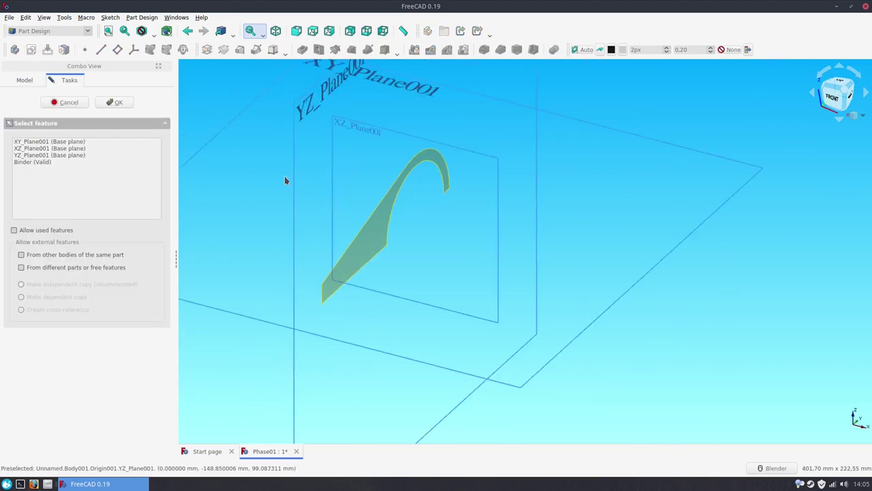
pyautogui.click(842, 85)
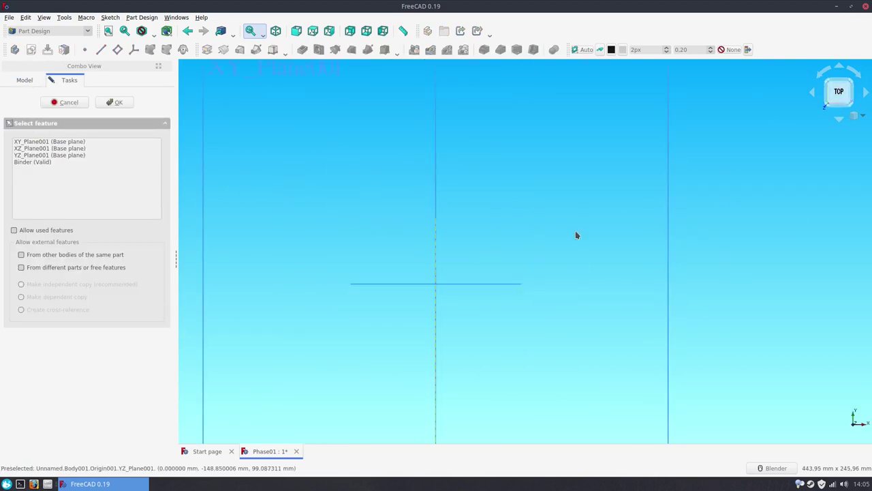
pyautogui.click(60, 142)
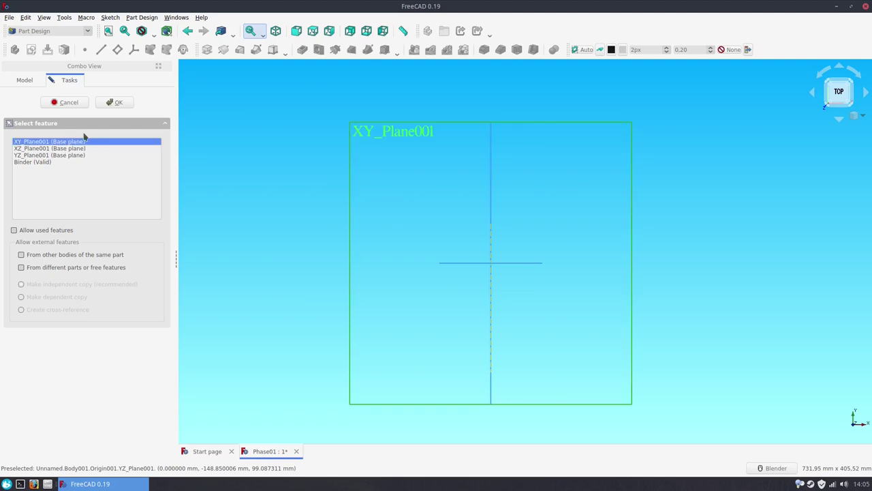
pyautogui.click(115, 102)
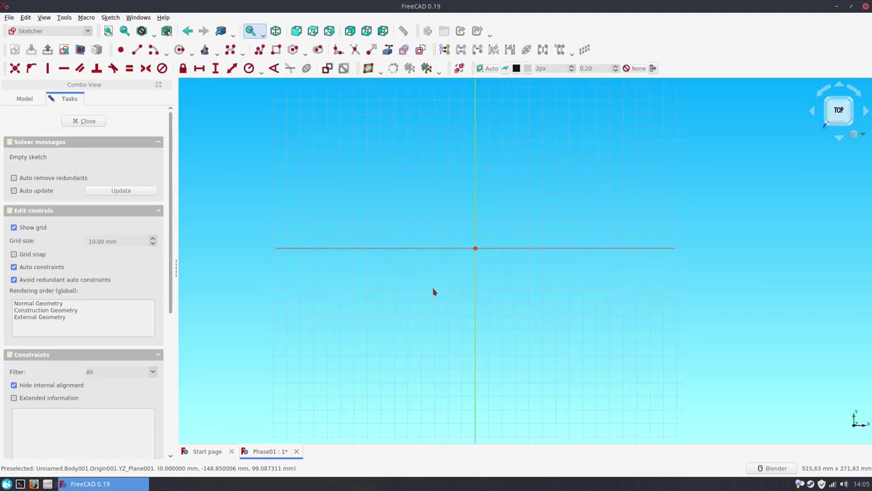
# Step: Project the binder's arch and bottom edges as external geometry, then view from the top
pyautogui.moveTo(432, 286)
pyautogui.mouseDown(button='middle')
pyautogui.moveTo(175, 214)
pyautogui.moveTo(369, 136)
pyautogui.moveTo(561, 203)
pyautogui.mouseUp(button='middle')
pyautogui.scroll(2, 562, 203)
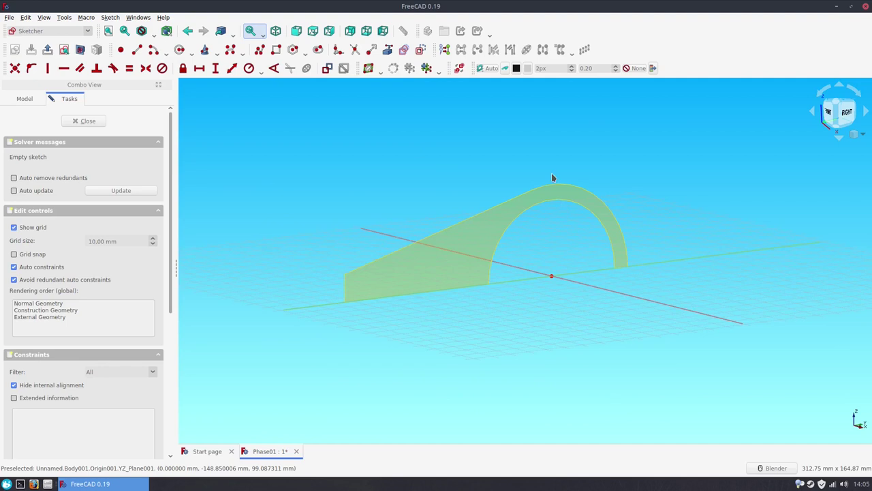
pyautogui.click(388, 50)
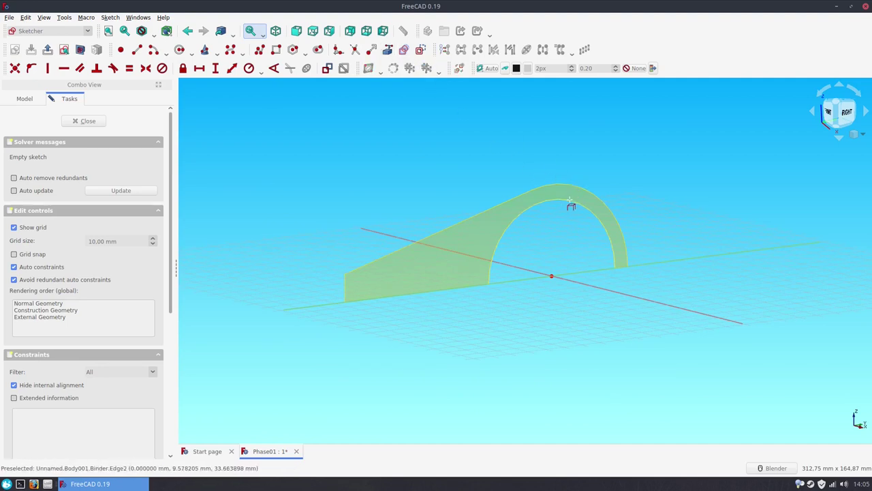
pyautogui.click(556, 193)
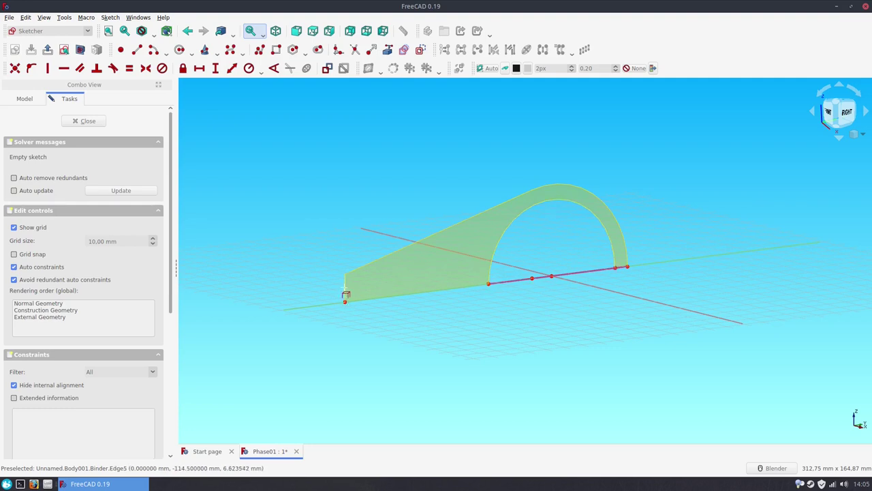
pyautogui.moveTo(380, 299); pyautogui.dragTo(399, 313, button='middle')
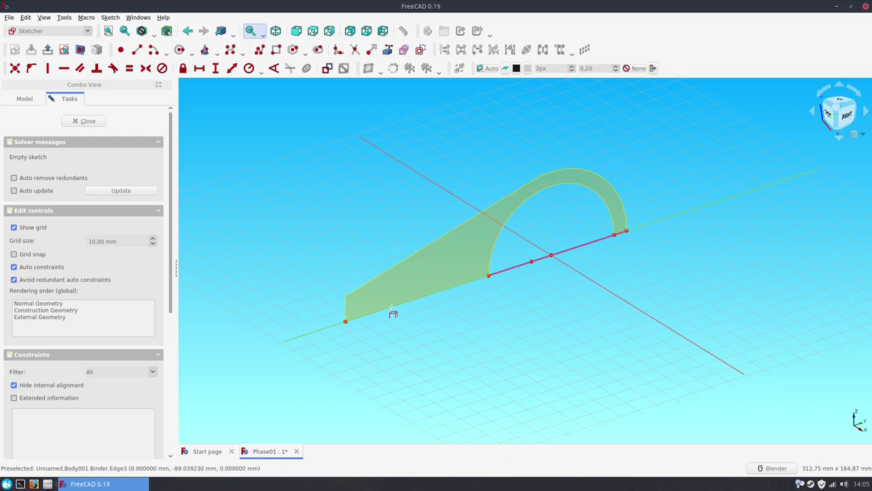
pyautogui.click(371, 313)
pyautogui.click(372, 313)
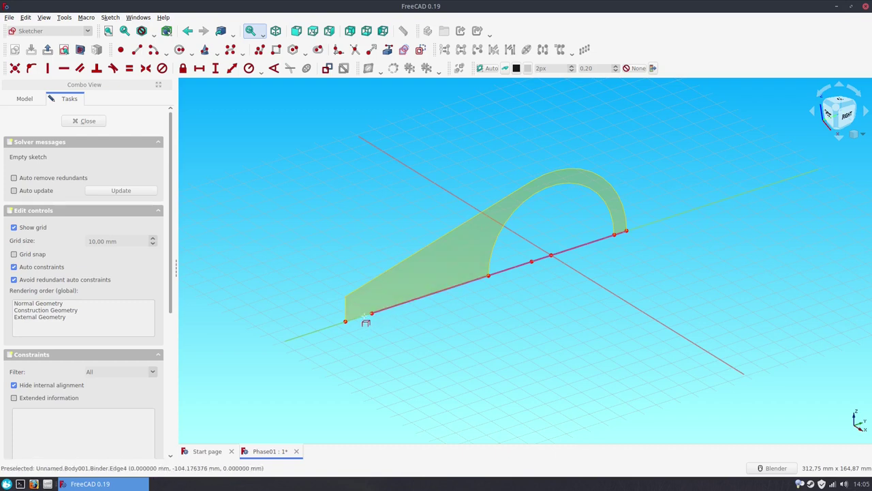
pyautogui.click(345, 321)
pyautogui.rightClick(346, 321)
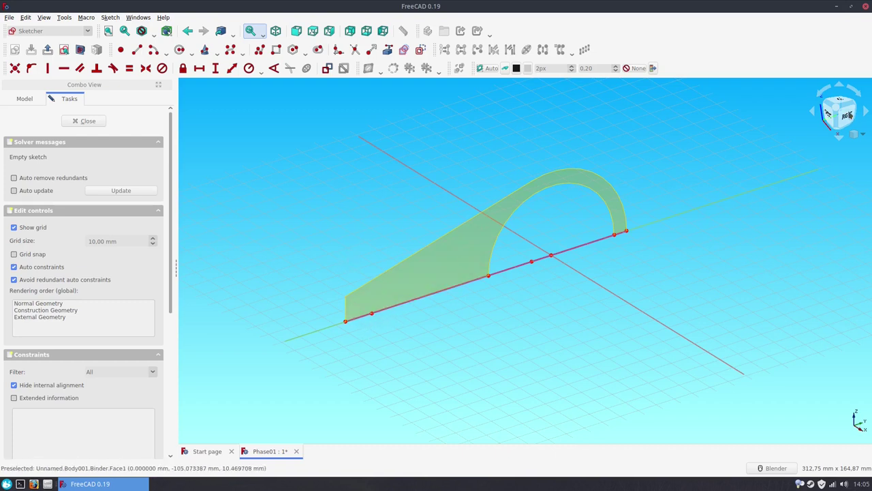
pyautogui.click(841, 101)
# Step: Select the Binder in the model tree to check its properties
pyautogui.click(24, 98)
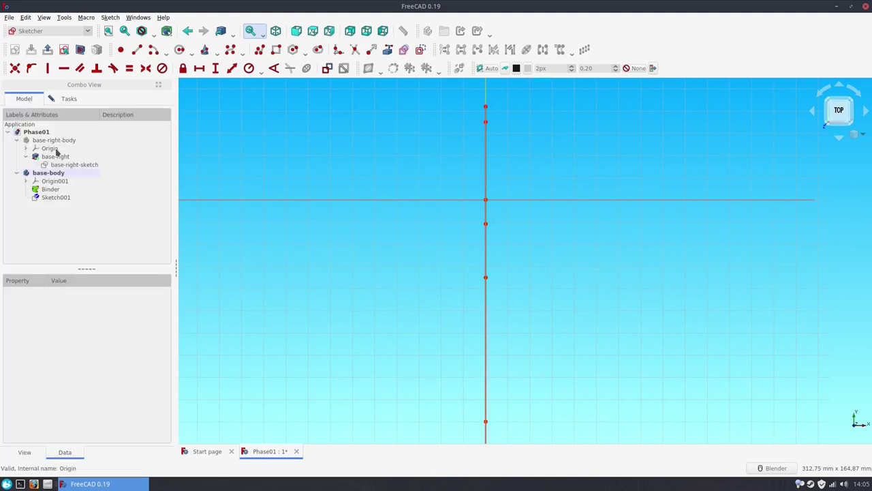
pyautogui.click(58, 191)
pyautogui.scroll(-2, 363, 156)
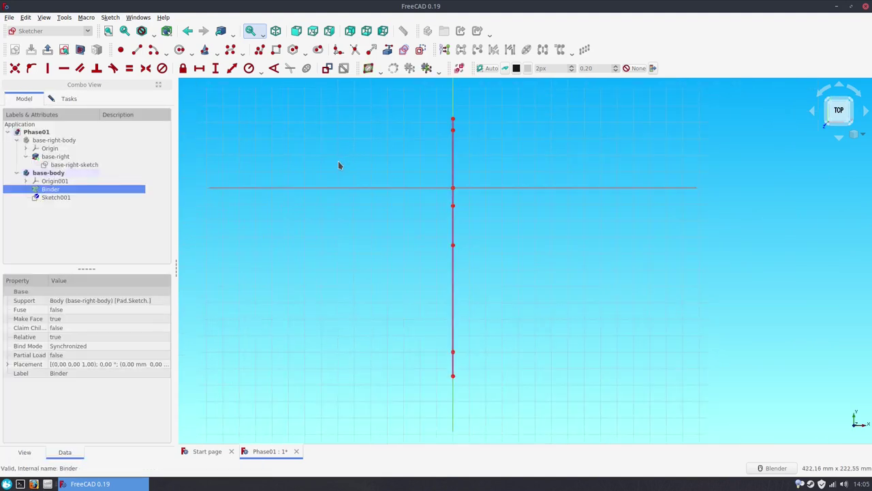
pyautogui.click(68, 98)
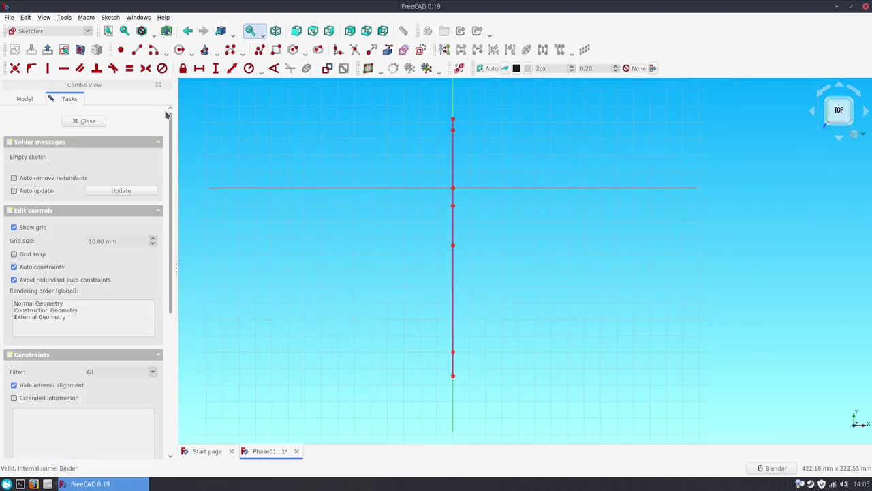
# Step: Draw a three-line tapered outline, wide at the top and narrowing downward
pyautogui.click(260, 49)
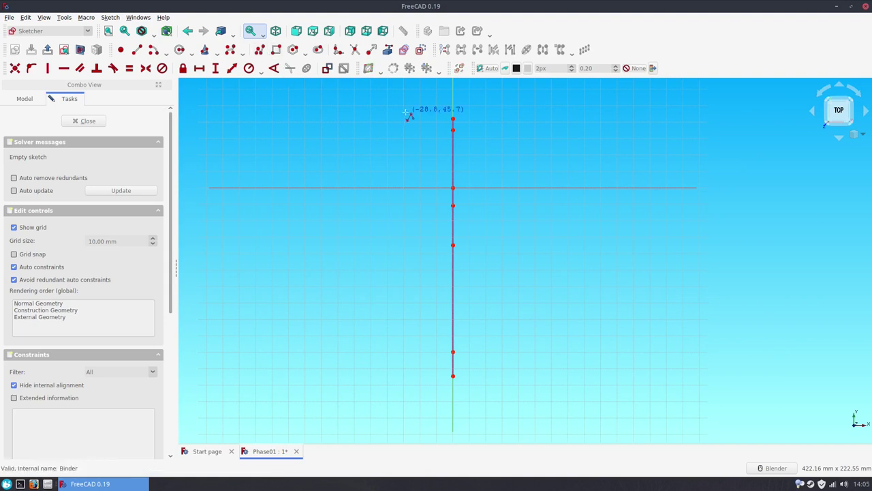
pyautogui.click(412, 357)
pyautogui.click(366, 104)
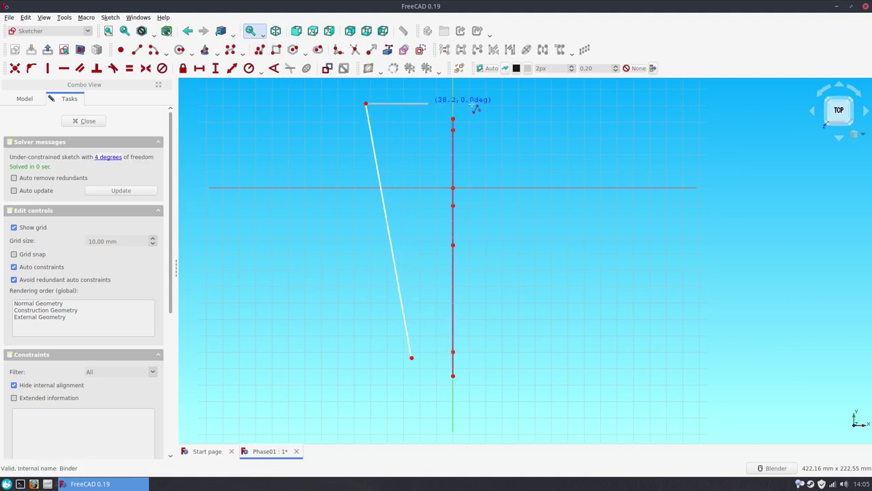
pyautogui.click(532, 103)
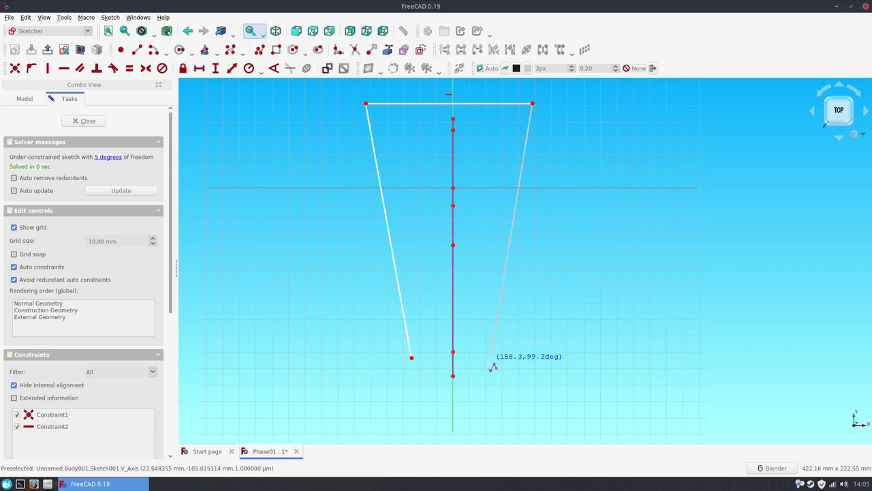
pyautogui.click(488, 361)
pyautogui.rightClick(499, 371)
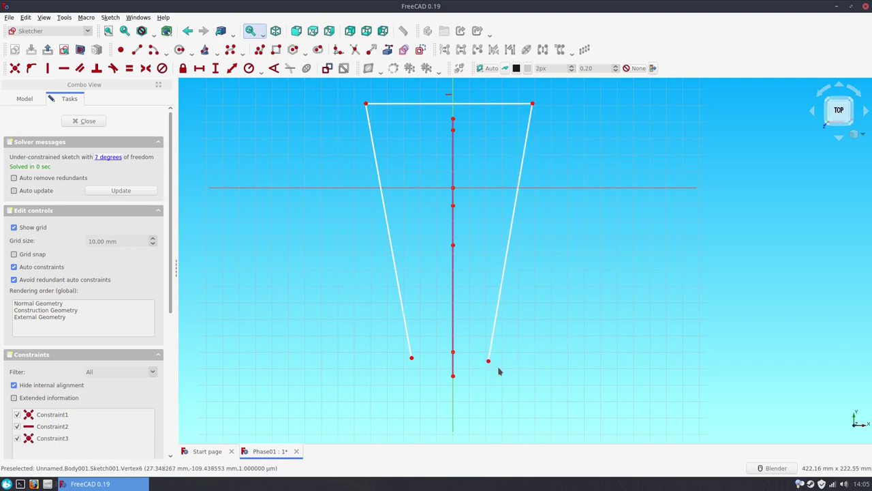
# Step: Replace the top line's horizontal constraint with symmetry of its endpoints about the vertical axis
pyautogui.click(451, 99)
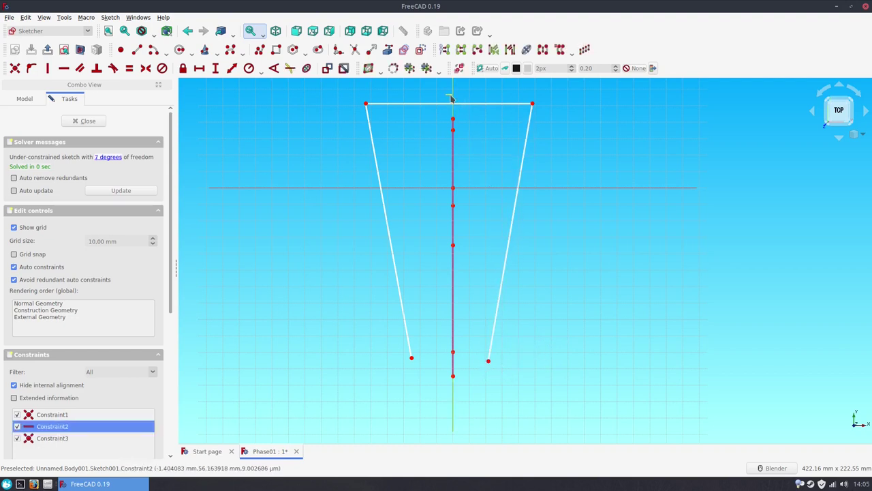
pyautogui.press('Delete')
pyautogui.click(367, 103)
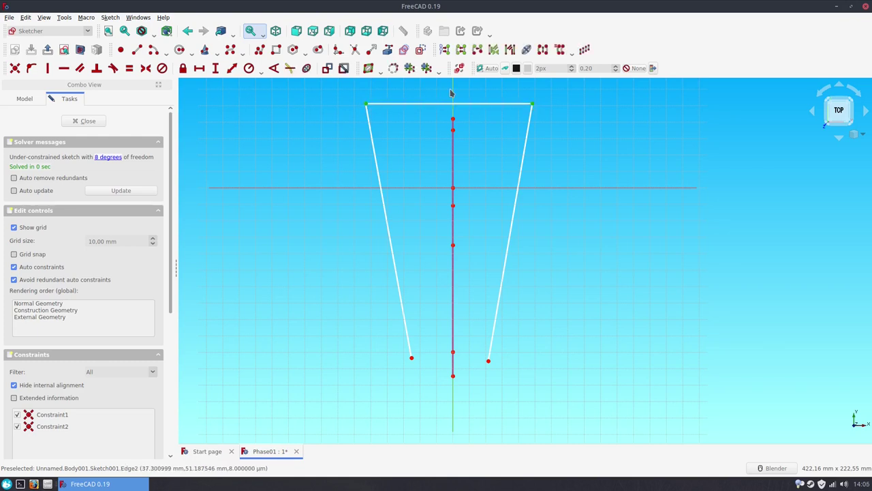
pyautogui.keyDown('shift'); pyautogui.moveTo(419, 99); pyautogui.dragTo(411, 130, button='middle'); pyautogui.keyUp('shift')
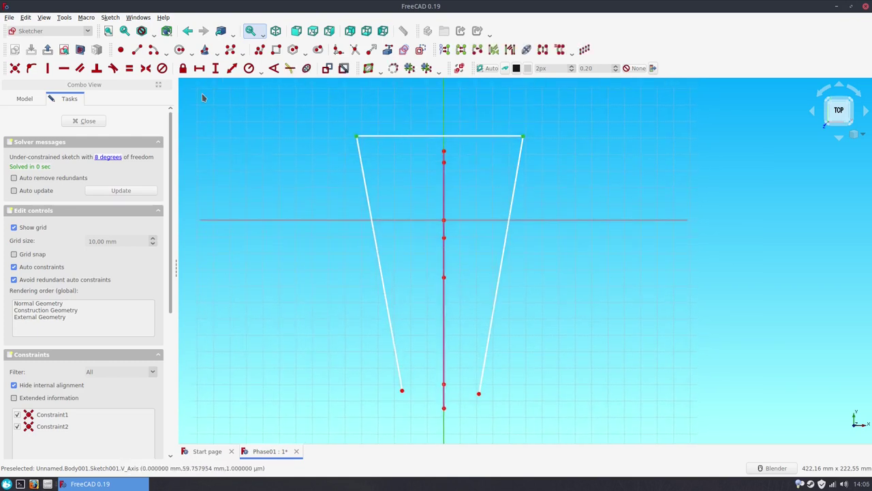
pyautogui.click(145, 68)
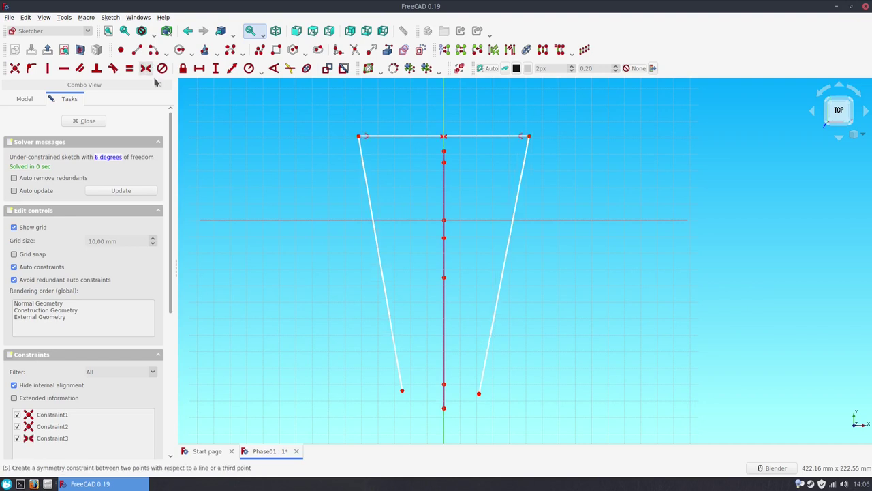
# Step: Give the top line a 70 mm horizontal width and place it on the centre edge's top point
pyautogui.click(436, 141)
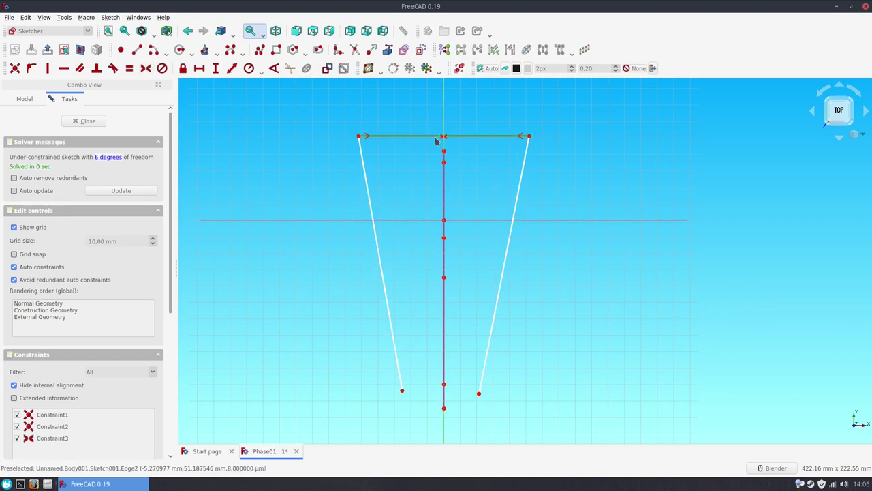
pyautogui.click(199, 68)
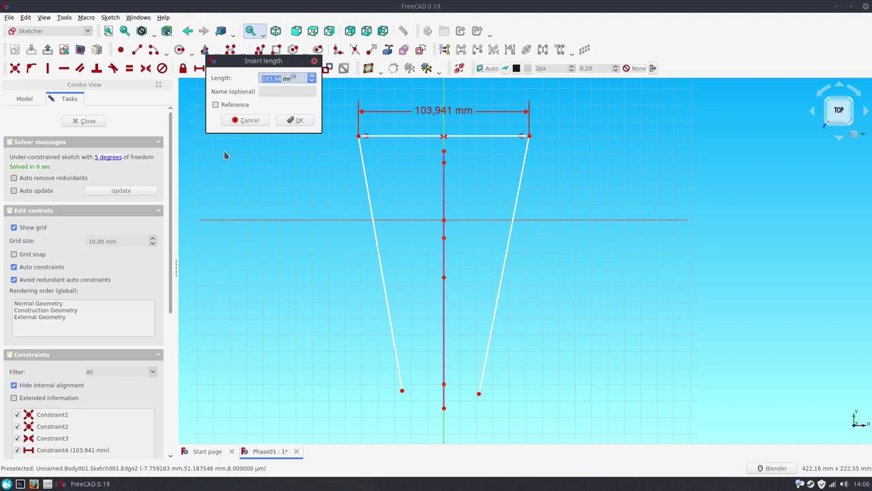
pyautogui.write('70')
pyautogui.press('Return')
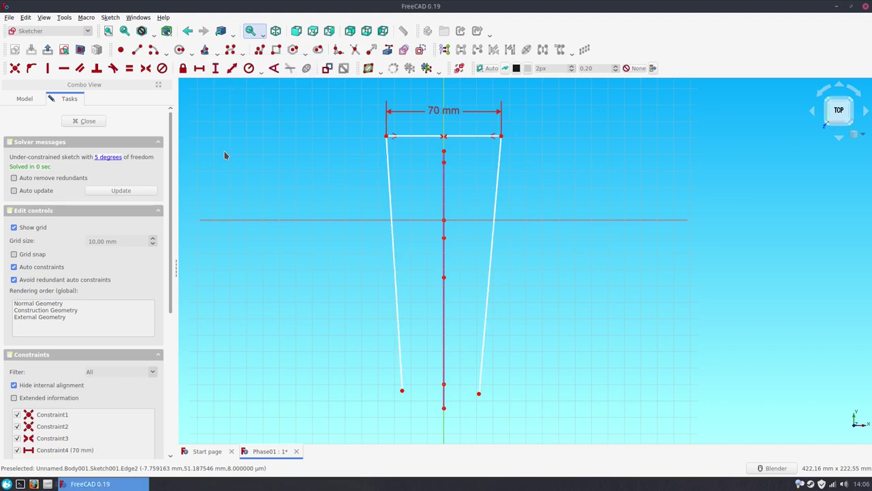
pyautogui.click(415, 139)
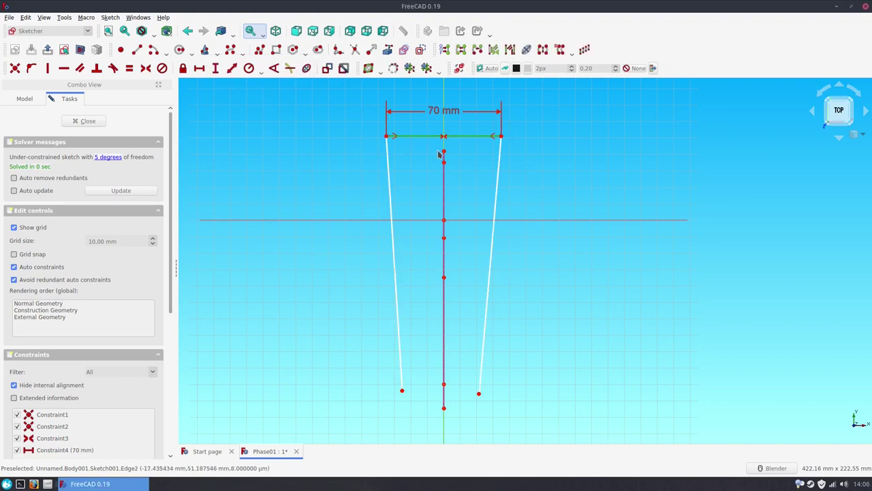
pyautogui.click(444, 154)
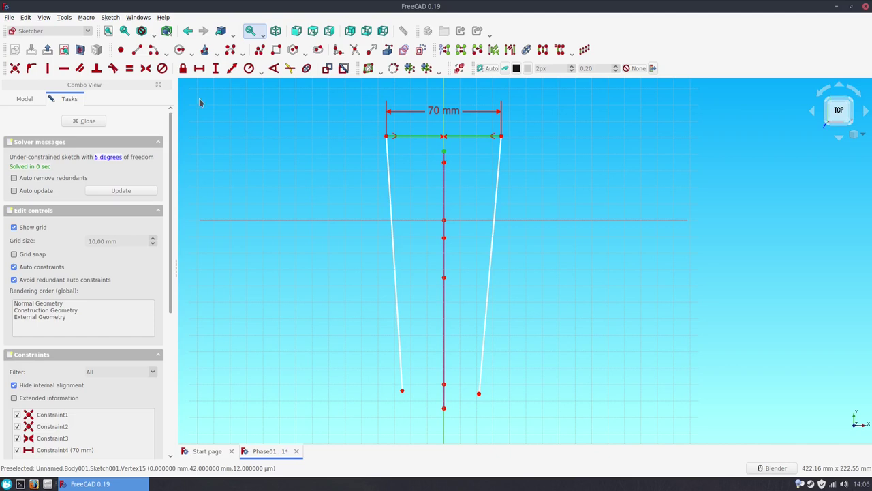
pyautogui.click(31, 70)
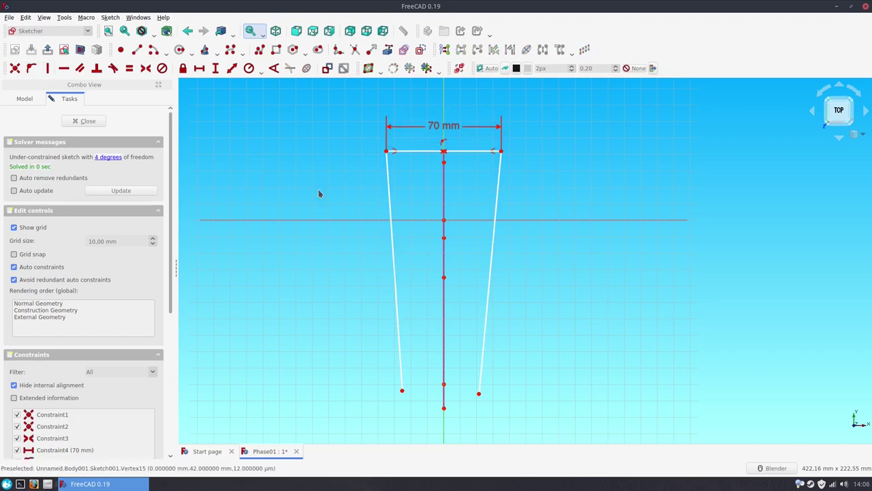
# Step: Make the two bottom line endpoints symmetric about the vertical axis
pyautogui.keyDown('shift'); pyautogui.moveTo(379, 265); pyautogui.dragTo(357, 240, button='middle'); pyautogui.keyUp('shift')
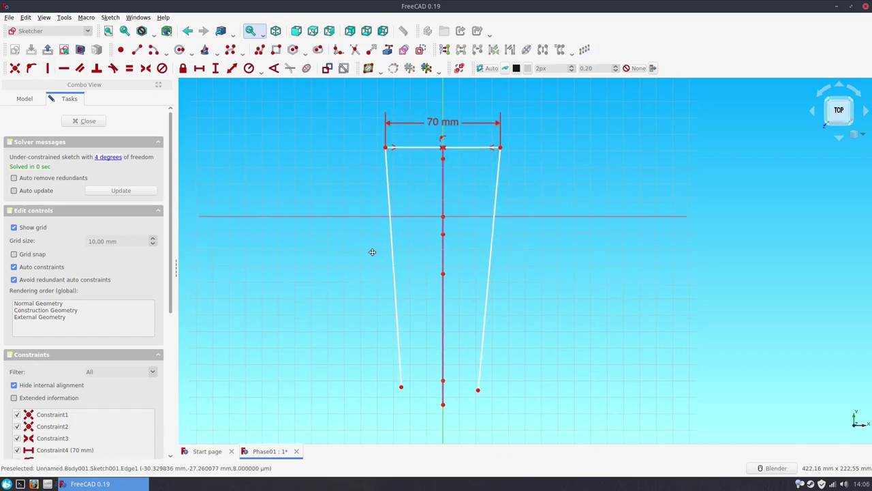
pyautogui.click(380, 362)
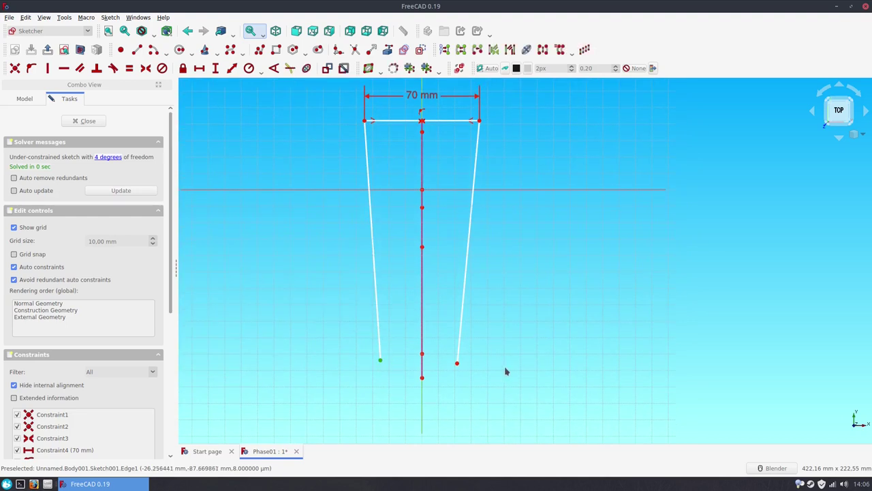
pyautogui.click(458, 365)
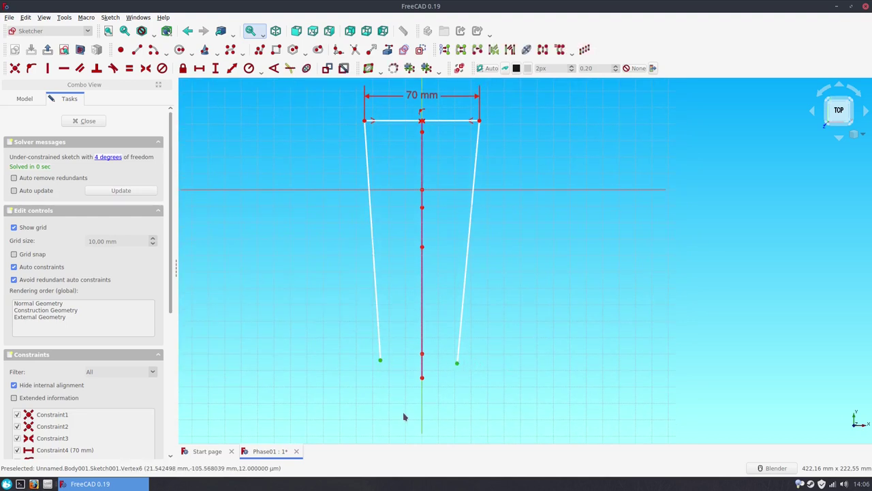
pyautogui.press('s')
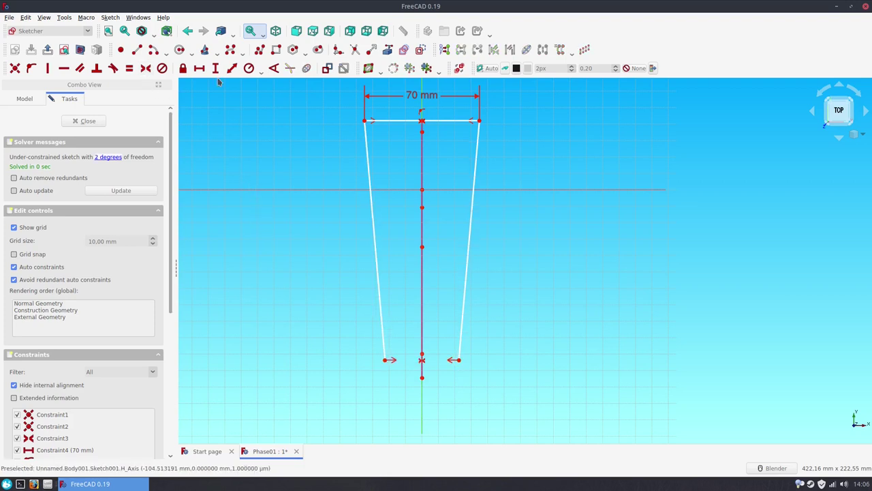
pyautogui.click(155, 50)
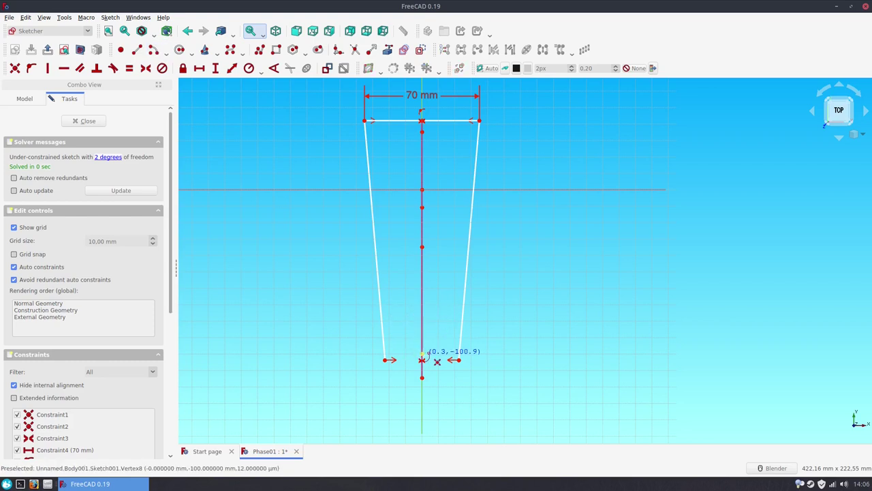
# Step: Draw a centre-point arc between the bottom endpoints, tangent to the right slanted line
pyautogui.click(422, 359)
pyautogui.click(385, 360)
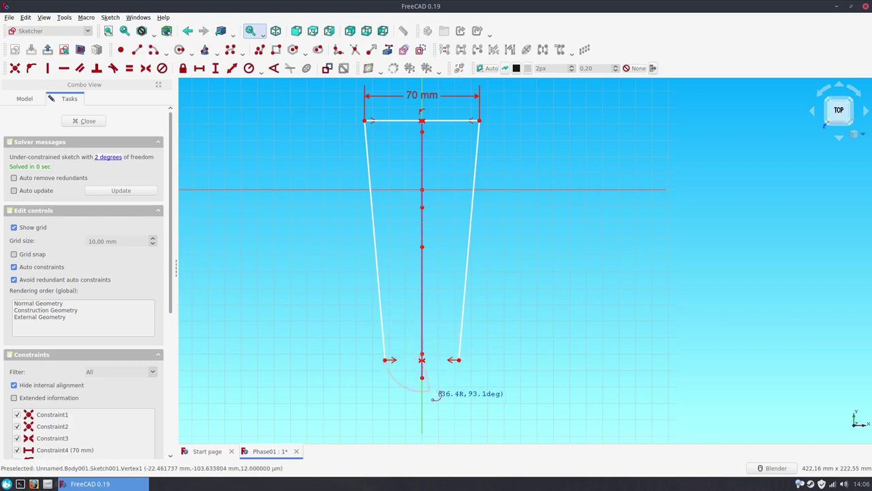
pyautogui.click(457, 360)
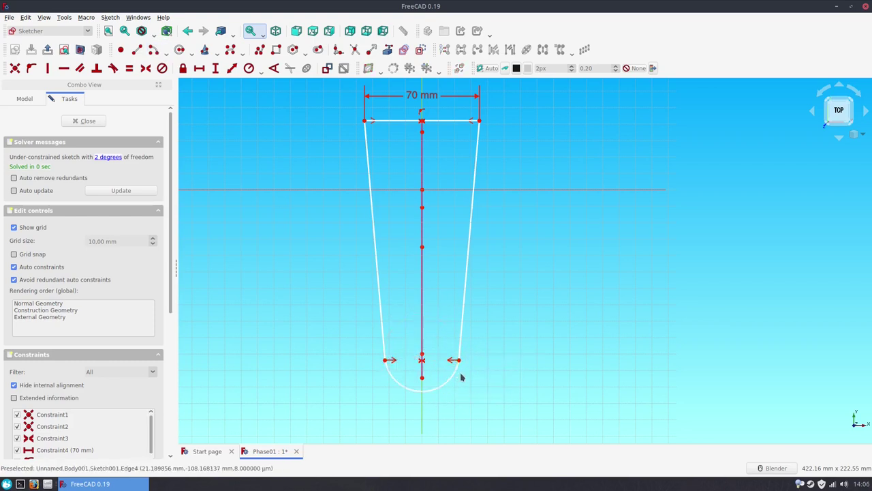
pyautogui.click(454, 370)
pyautogui.click(460, 344)
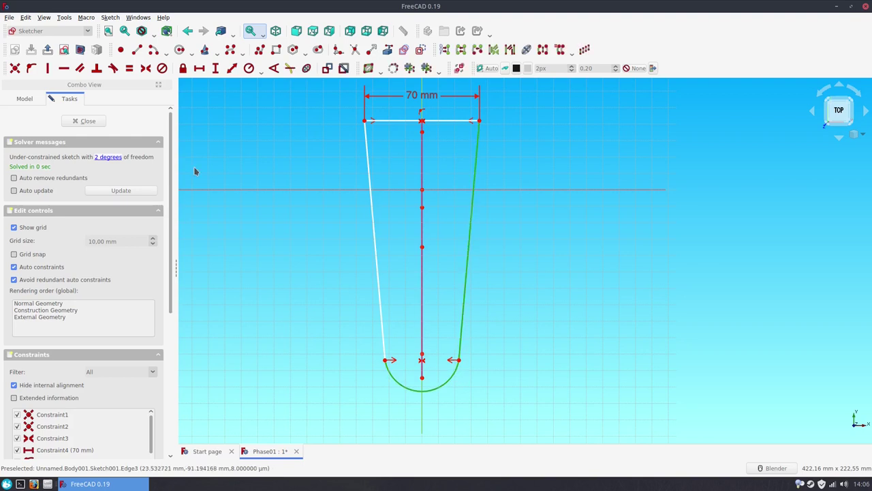
pyautogui.click(113, 71)
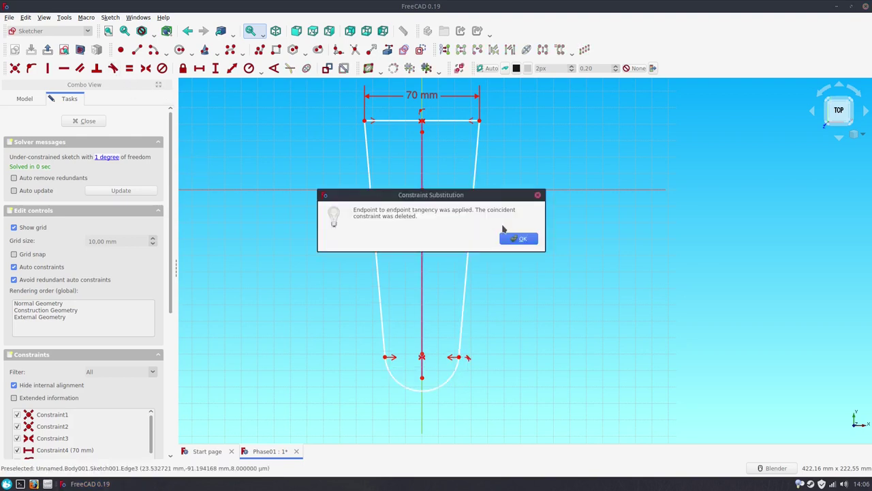
pyautogui.click(514, 236)
# Step: Fix the bottom arc's centre point onto the vertical axis
pyautogui.click(448, 380)
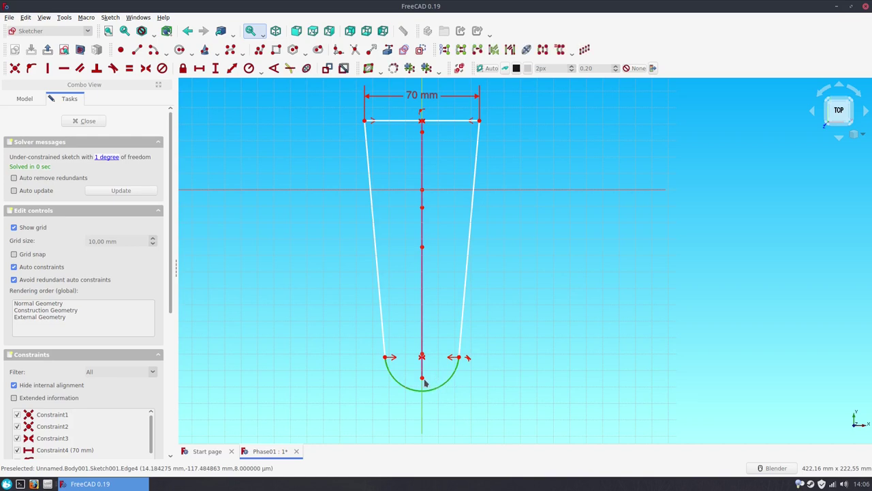
pyautogui.click(423, 381)
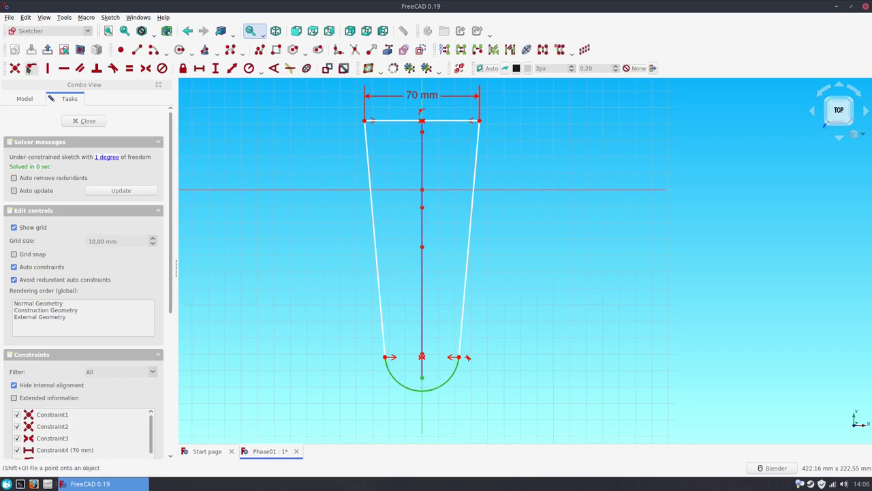
pyautogui.click(31, 68)
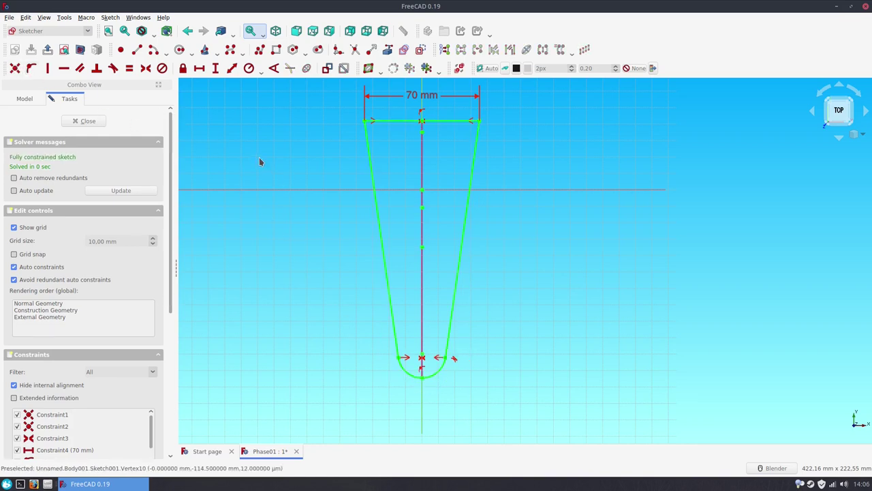
pyautogui.moveTo(259, 161); pyautogui.dragTo(284, 182, button='middle')
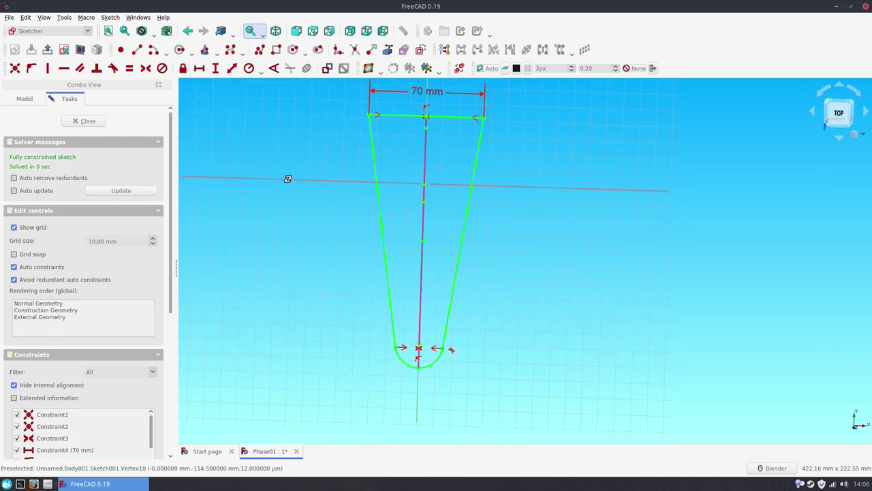
# Step: Close the sketch and rename Sketch001 to base-top-sketch
pyautogui.click(86, 121)
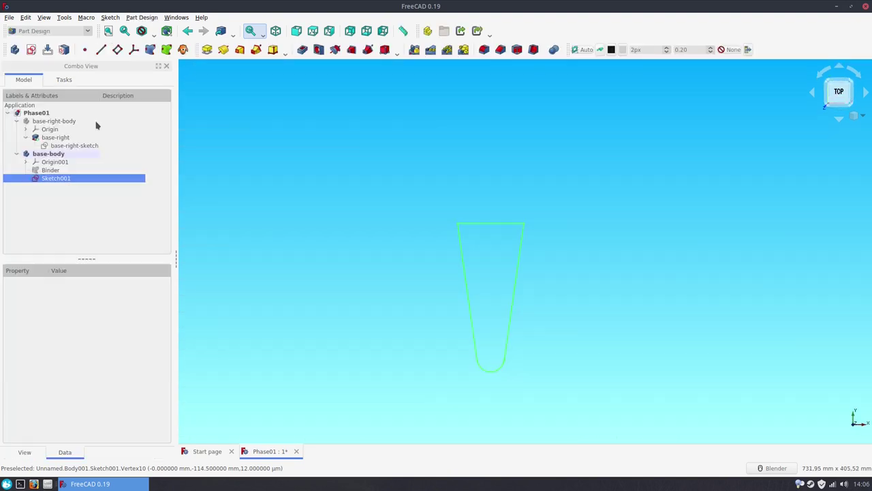
pyautogui.click(64, 177)
pyautogui.write('base-top-sketch')
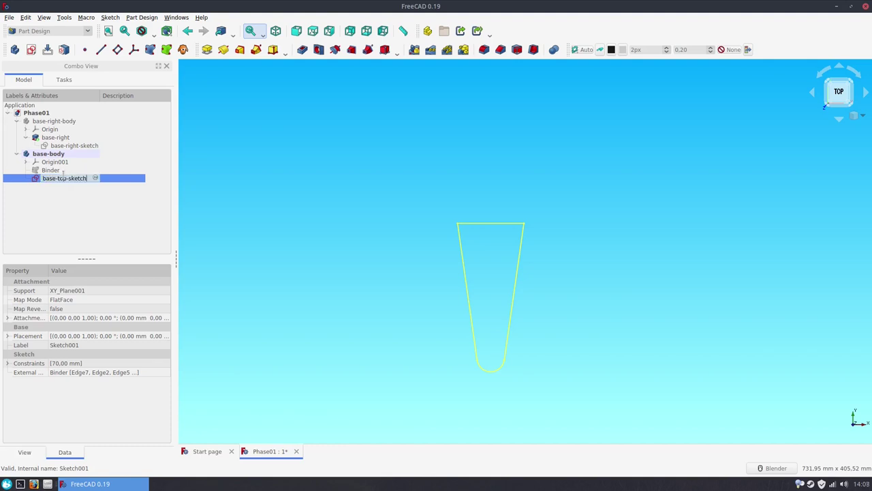
pyautogui.press('Return')
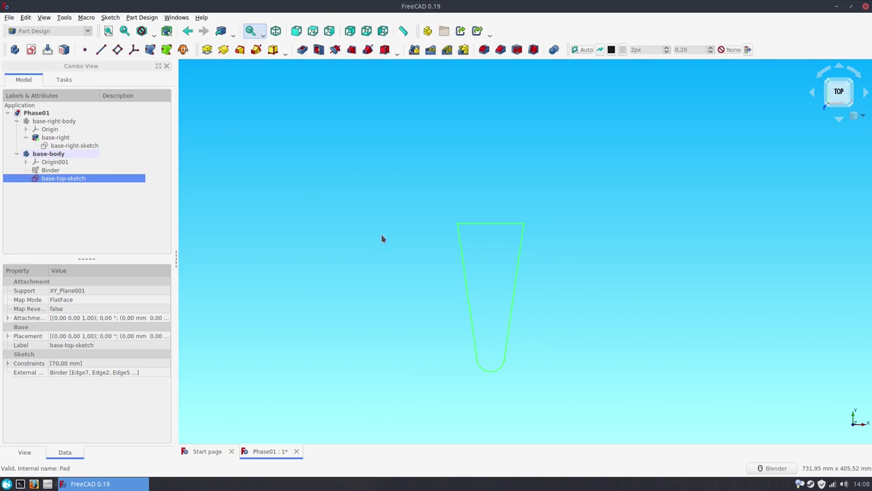
# Step: Pad base-top-sketch 50 mm into a solid
pyautogui.moveTo(726, 238)
pyautogui.mouseDown(button='middle')
pyautogui.moveTo(541, 214)
pyautogui.moveTo(607, 184)
pyautogui.moveTo(575, 169)
pyautogui.mouseUp(button='middle')
pyautogui.scroll(1, 450, 136)
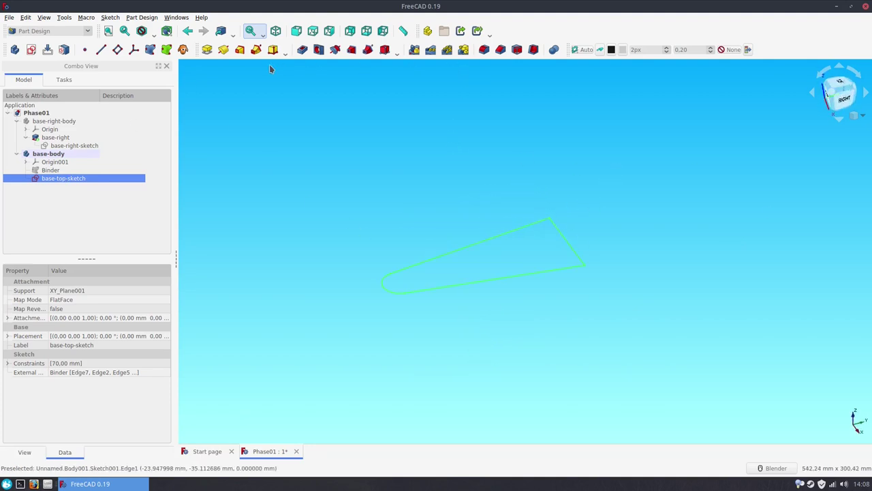
pyautogui.click(207, 50)
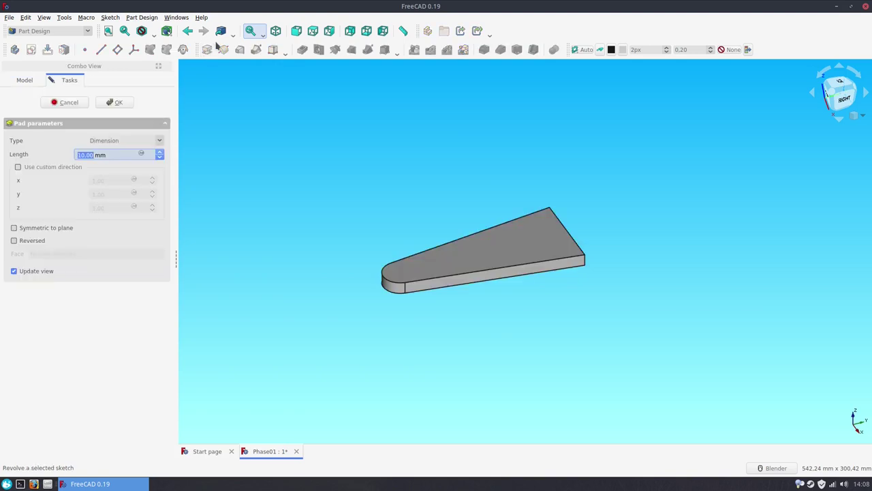
pyautogui.write('50')
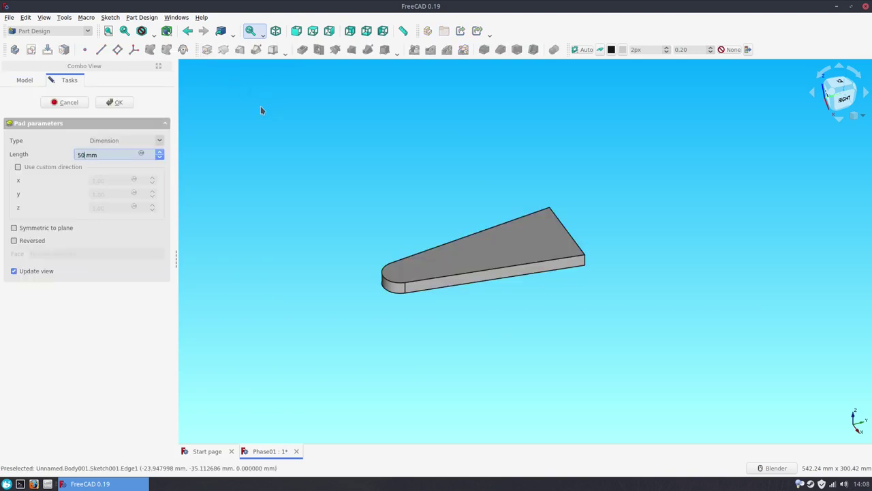
pyautogui.press('Return')
# Step: Rename Pad001 to base-top
pyautogui.click(45, 181)
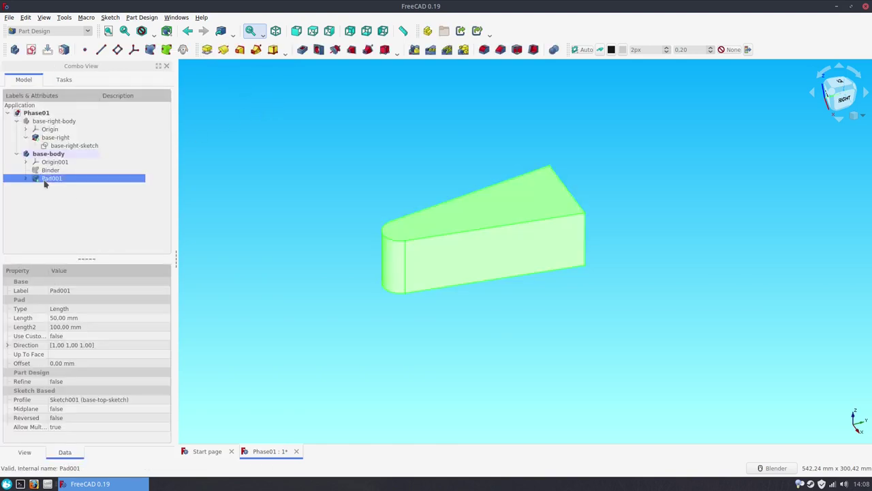
pyautogui.click(44, 180)
pyautogui.write('na')
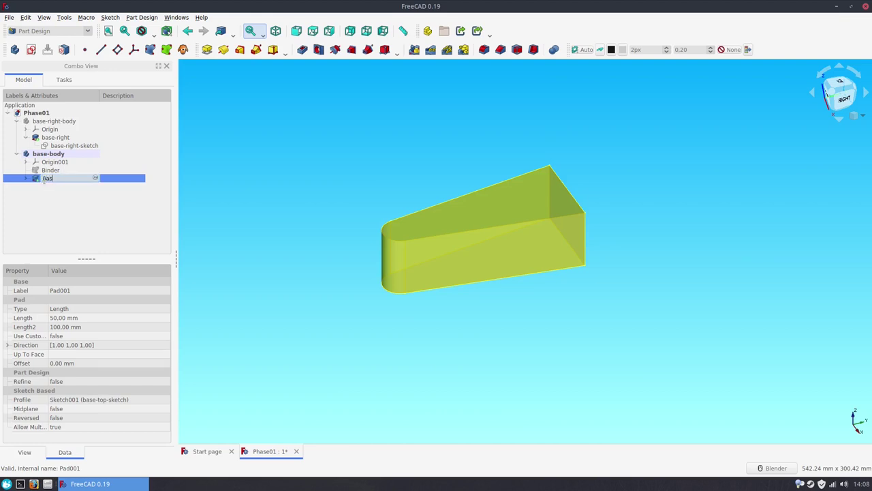
pyautogui.press('Return')
pyautogui.click(245, 182)
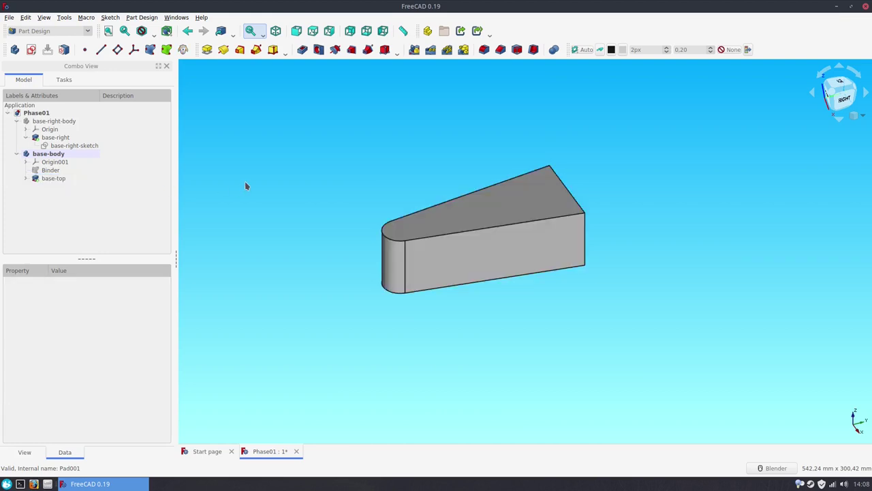
# Step: Make base-right-body visible again and collapse its subtree
pyautogui.click(59, 120)
pyautogui.press('space')
pyautogui.click(26, 137)
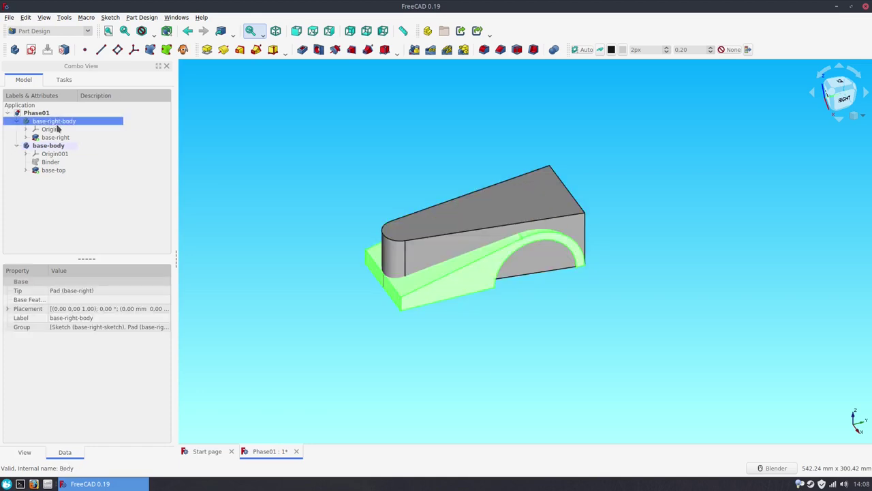
pyautogui.click(239, 207)
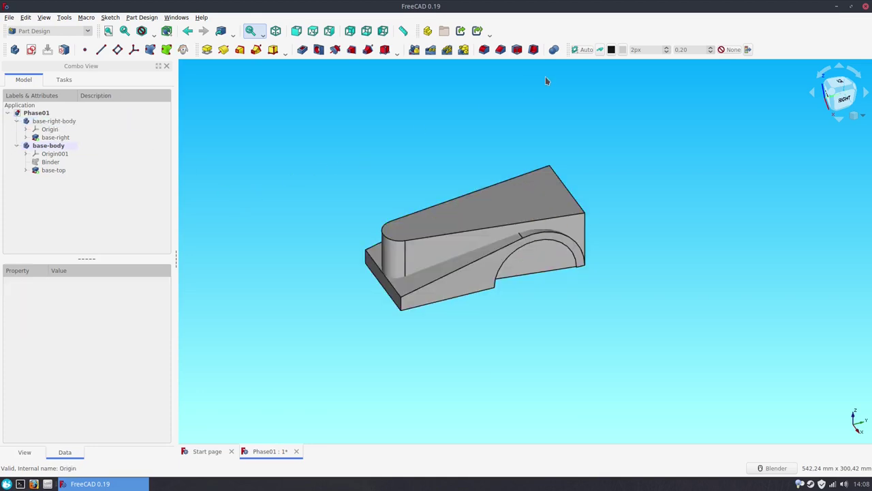
# Step: Create a Common Boolean of base-body with base-right-body
pyautogui.click(553, 49)
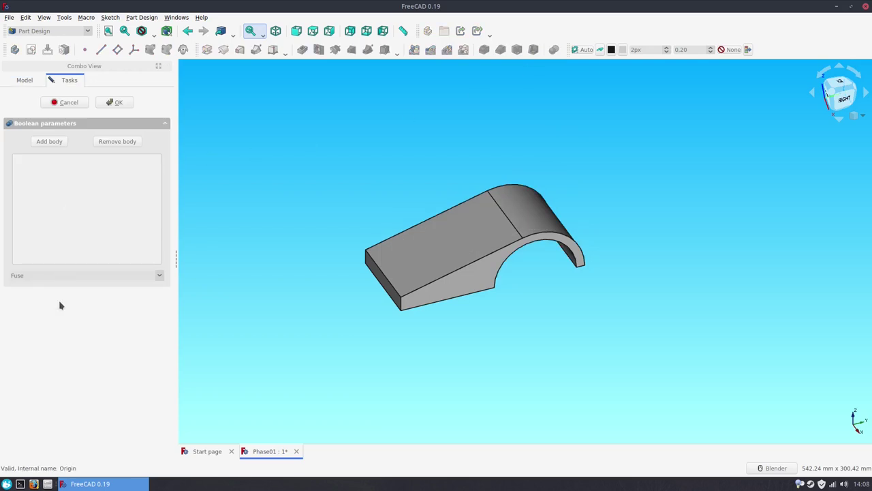
pyautogui.click(45, 274)
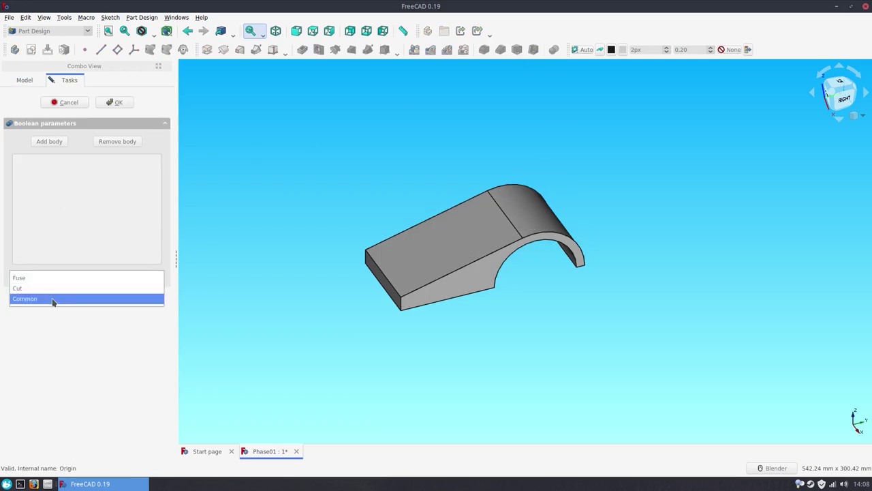
pyautogui.click(53, 300)
pyautogui.click(45, 143)
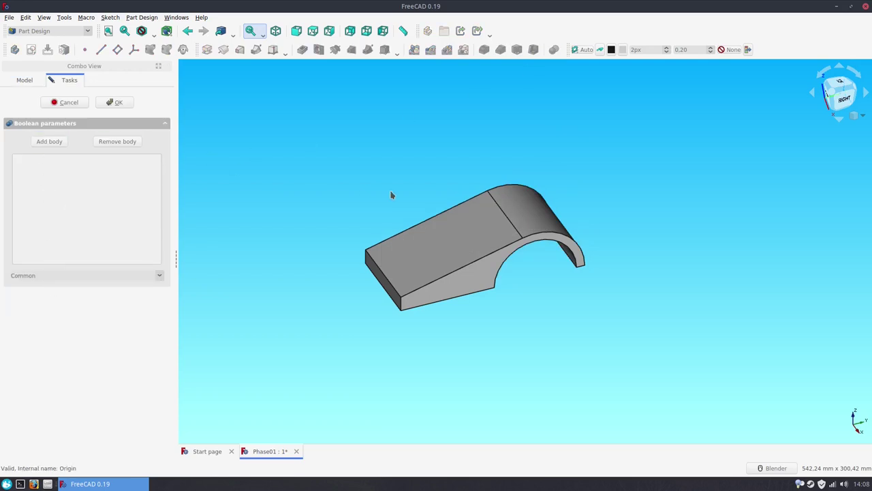
pyautogui.click(402, 232)
pyautogui.click(125, 104)
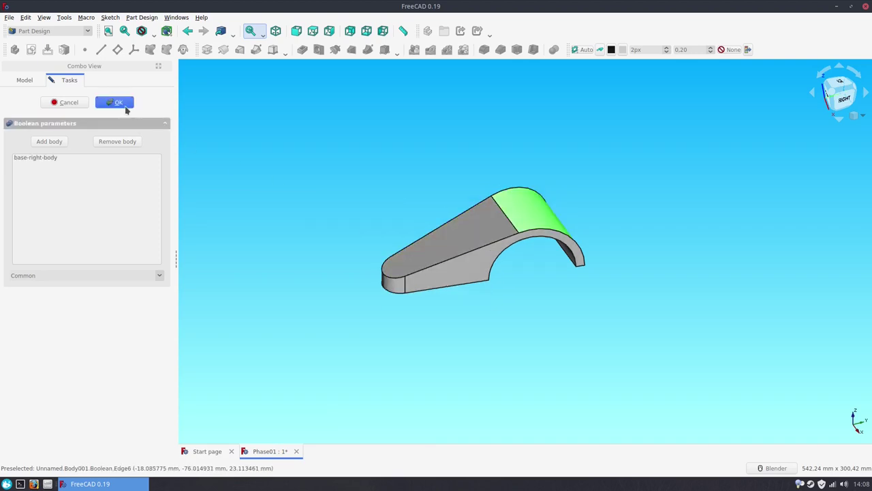
# Step: Set the Boolean feature's Refine property to true
pyautogui.click(27, 154)
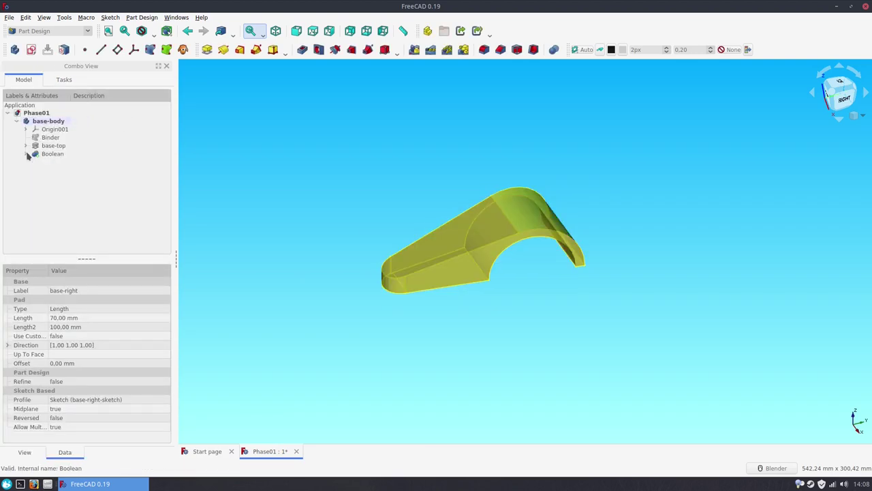
pyautogui.click(45, 155)
pyautogui.click(84, 327)
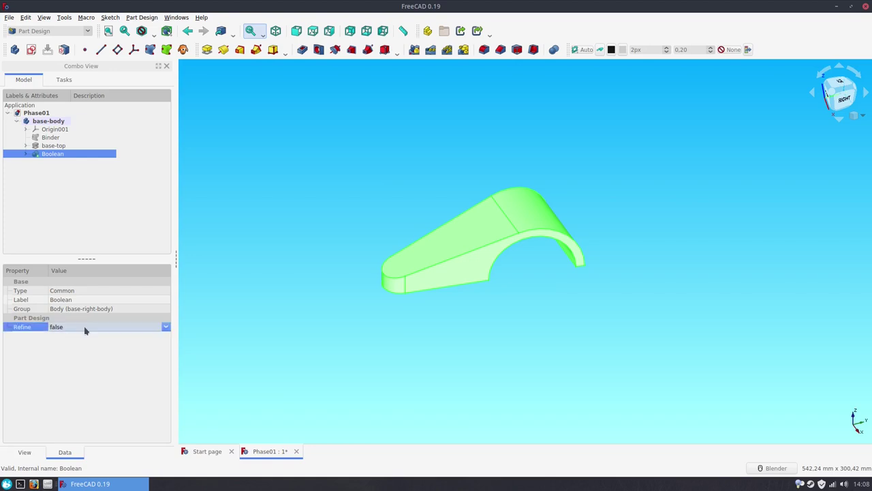
pyautogui.click(84, 329)
pyautogui.click(86, 341)
pyautogui.click(253, 274)
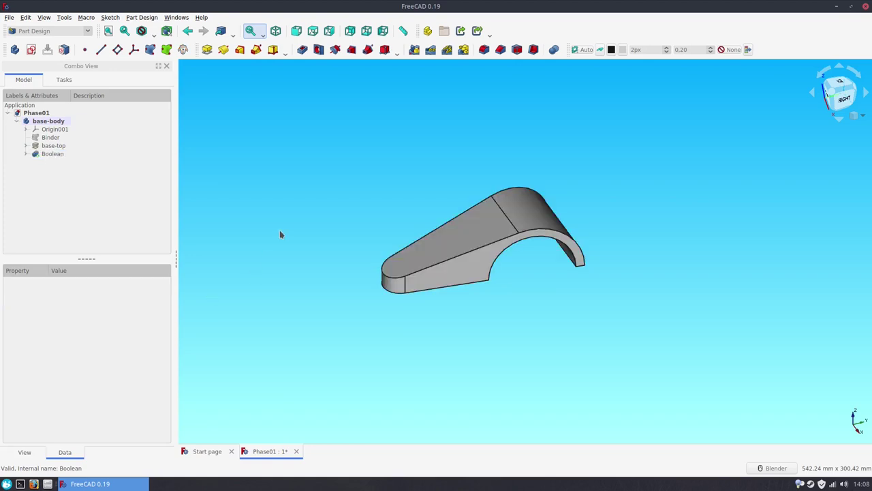
# Step: Select a side face of the arm to be drafted
pyautogui.moveTo(279, 229); pyautogui.dragTo(416, 252, button='middle')
pyautogui.scroll(2, 420, 251)
pyautogui.scroll(1, 421, 253)
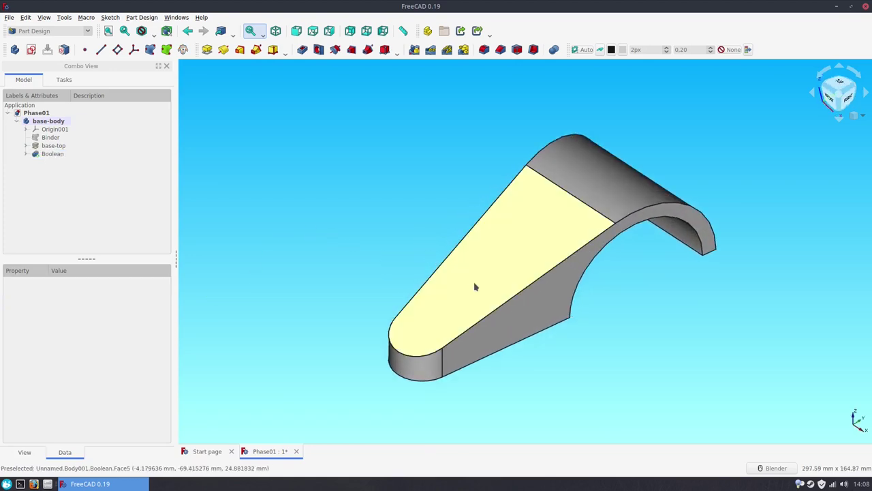
pyautogui.click(496, 327)
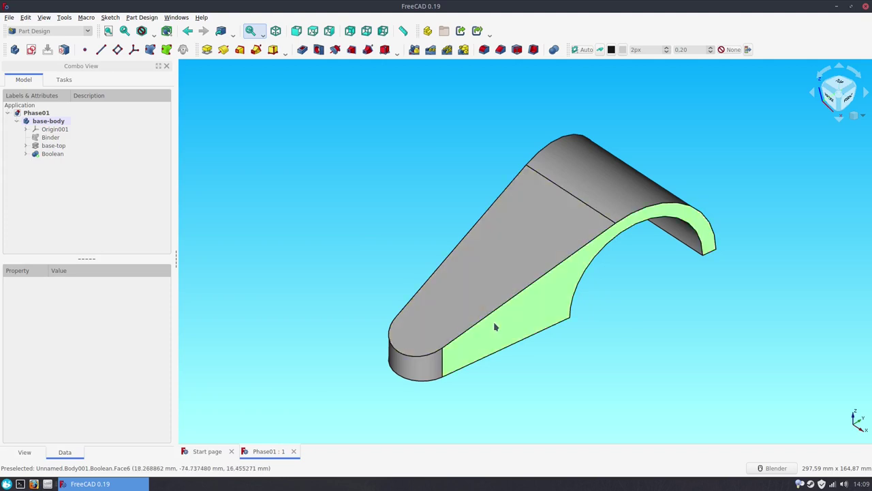
pyautogui.moveTo(433, 364)
pyautogui.mouseDown(button='middle')
pyautogui.moveTo(405, 346)
pyautogui.moveTo(516, 307)
pyautogui.moveTo(571, 308)
pyautogui.mouseUp(button='middle')
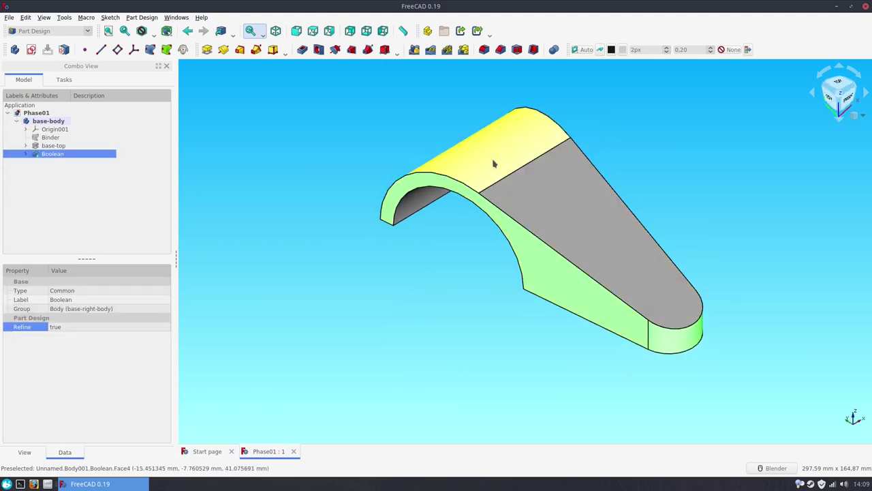
# Step: Start a draft on the side faces with the large flat face as neutral plane
pyautogui.click(523, 57)
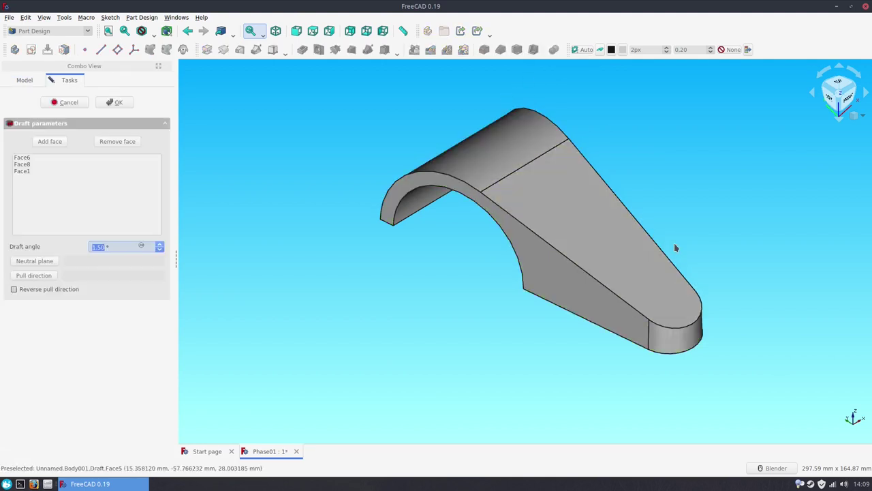
pyautogui.moveTo(675, 248)
pyautogui.mouseDown(button='middle')
pyautogui.moveTo(593, 169)
pyautogui.moveTo(524, 123)
pyautogui.mouseUp(button='middle')
pyautogui.click(34, 261)
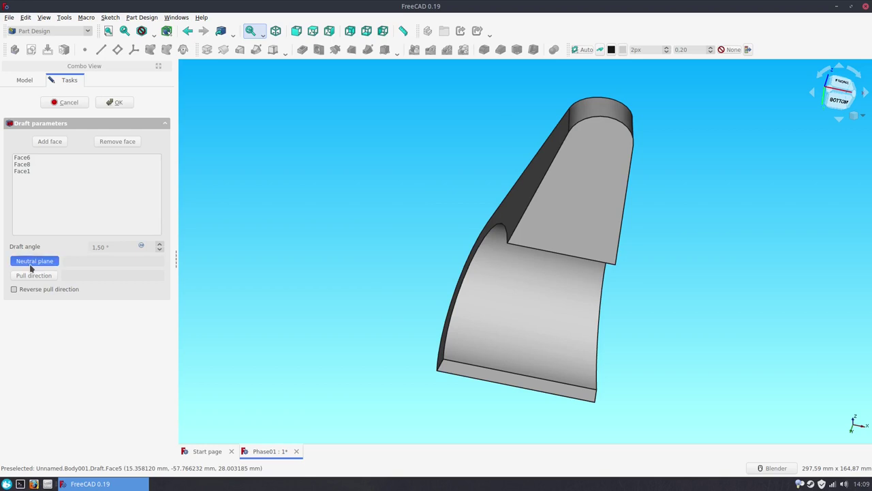
pyautogui.click(600, 199)
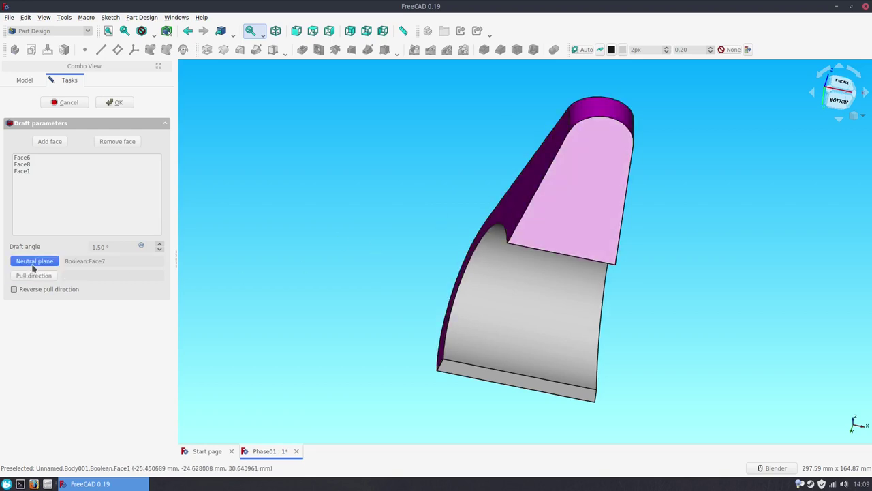
pyautogui.moveTo(317, 230); pyautogui.dragTo(328, 331, button='middle')
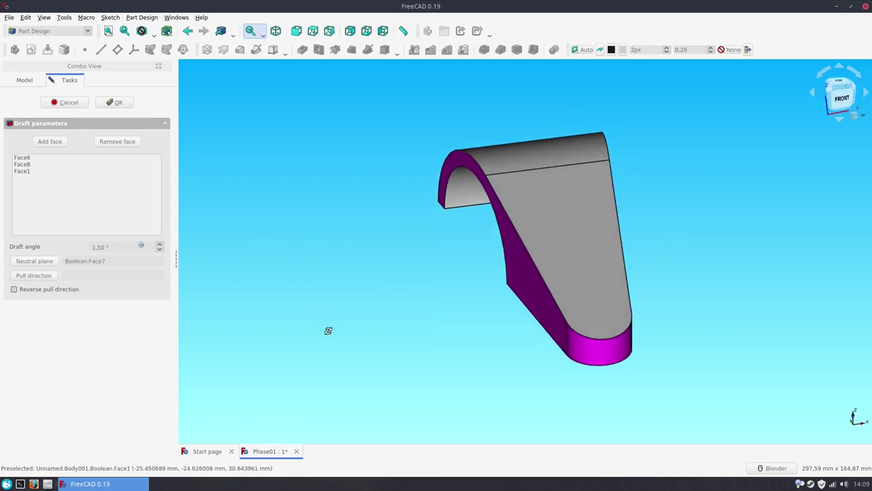
# Step: Set the draft angle to 7° with reversed pull direction and accept it
pyautogui.doubleClick(98, 248)
pyautogui.write('7')
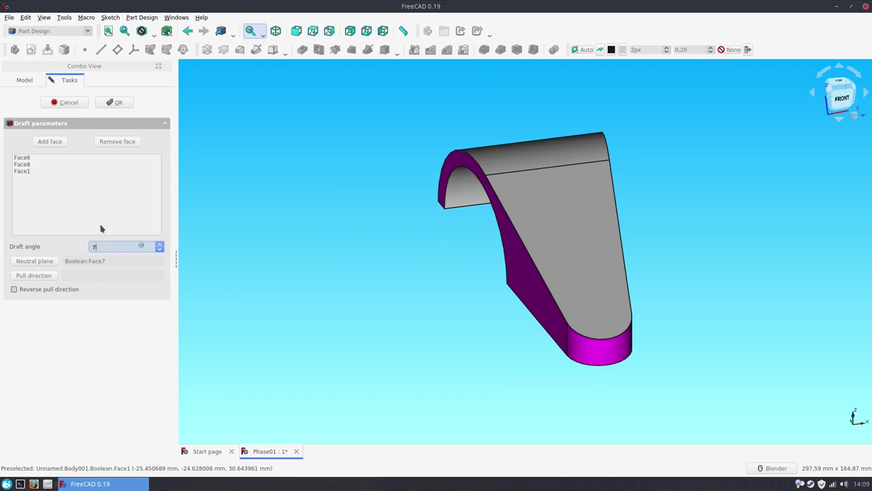
pyautogui.click(52, 291)
pyautogui.click(45, 142)
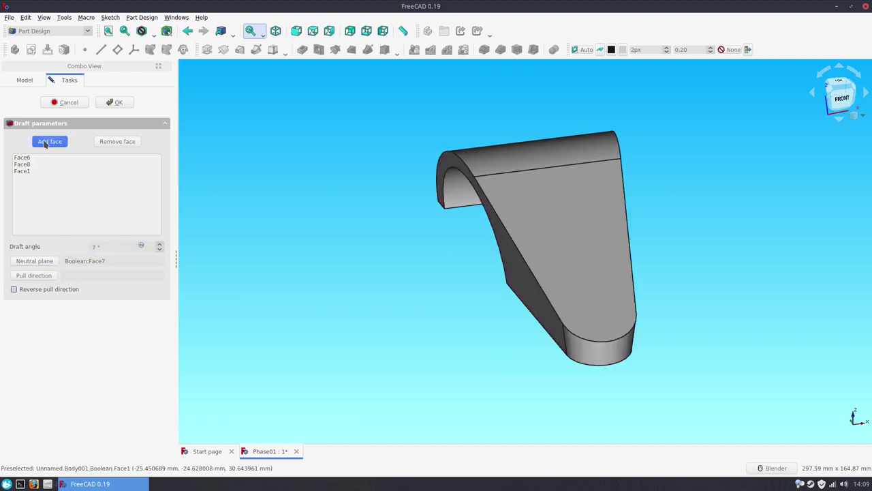
pyautogui.click(45, 143)
pyautogui.click(13, 290)
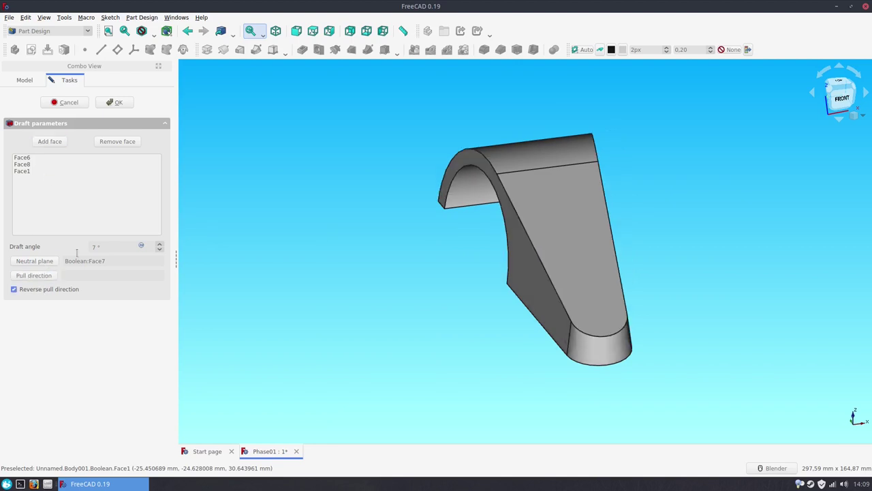
pyautogui.click(106, 103)
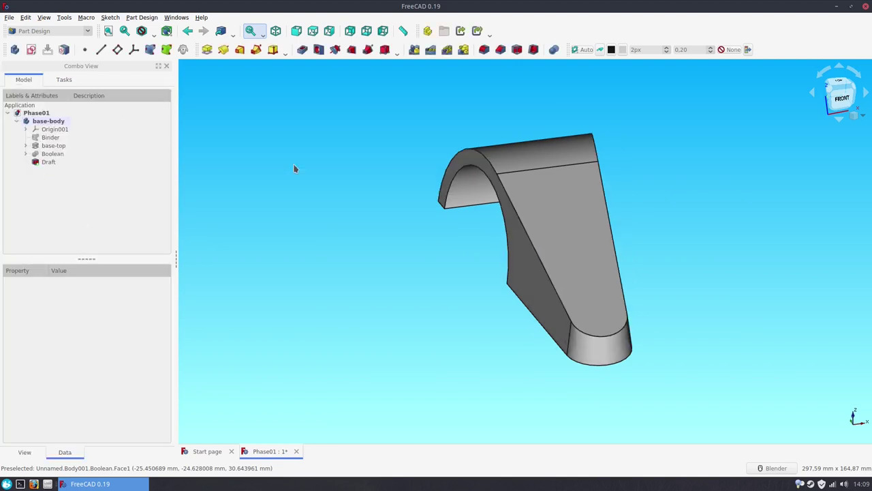
# Step: Change the 3D view's projection mode and look at the arm's underside
pyautogui.click(856, 116)
pyautogui.click(838, 123)
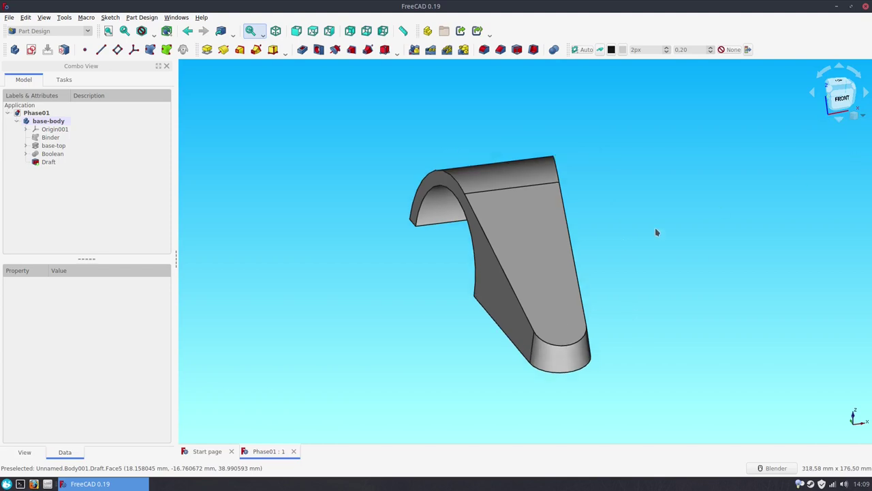
pyautogui.moveTo(627, 332)
pyautogui.mouseDown(button='middle')
pyautogui.moveTo(620, 220)
pyautogui.moveTo(584, 182)
pyautogui.mouseUp(button='middle')
# Step: On the arm's flat underside, sketch a circle centred on the projected rounded-end arc
pyautogui.click(584, 181)
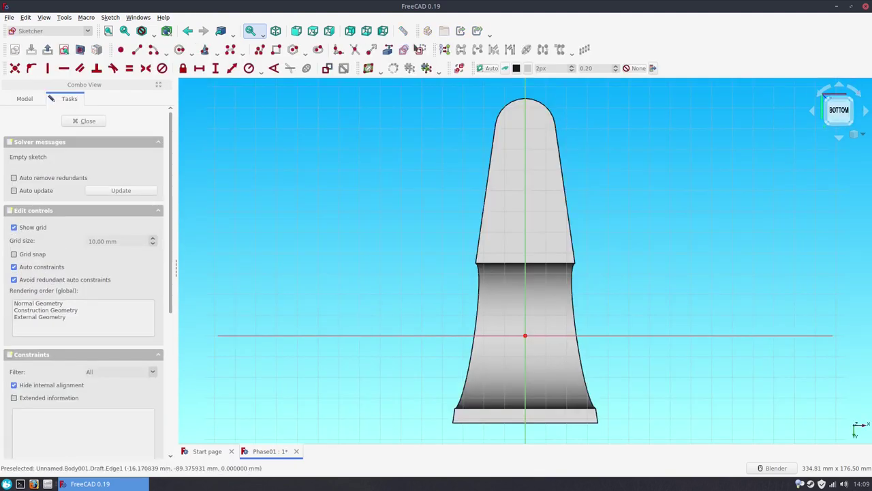
pyautogui.click(543, 106)
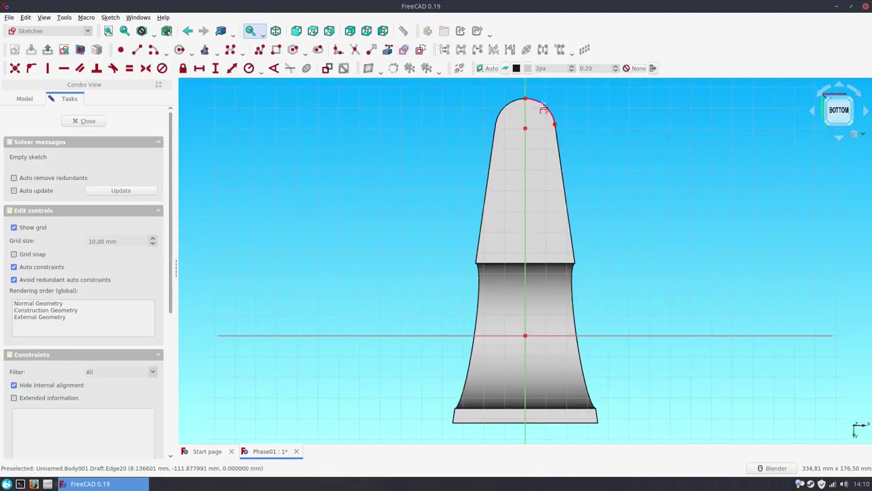
pyautogui.click(179, 52)
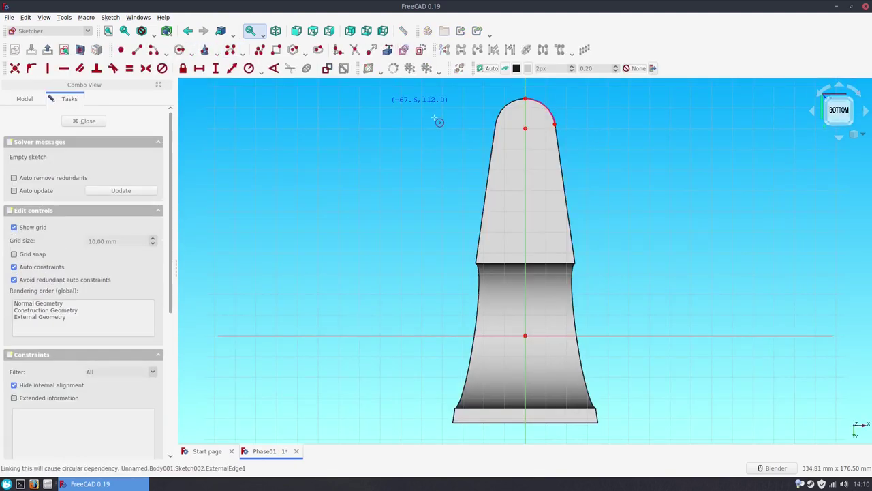
pyautogui.click(525, 128)
pyautogui.click(541, 121)
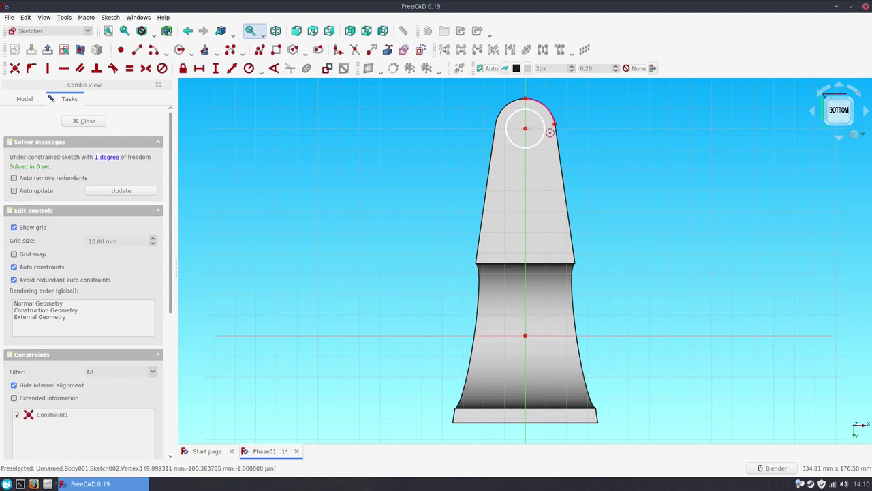
# Step: Close the sketch and rename it base-hole-sketch
pyautogui.click(100, 121)
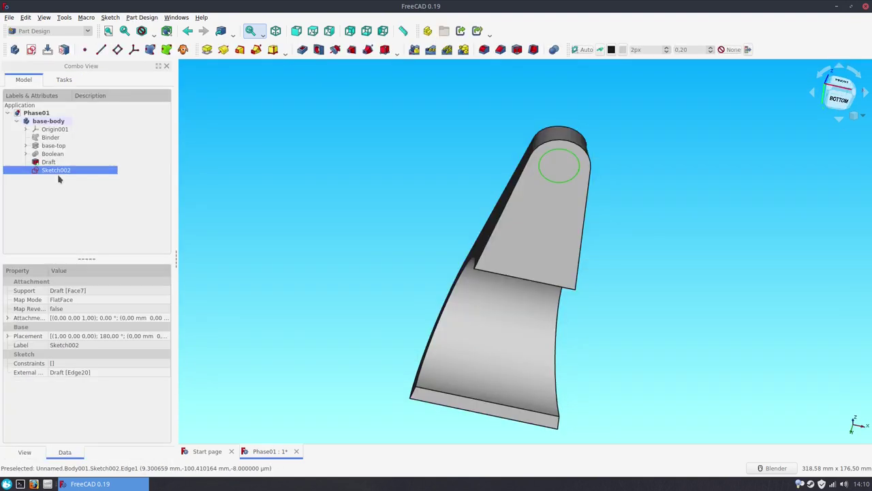
pyautogui.press('F2')
pyautogui.write('bas')
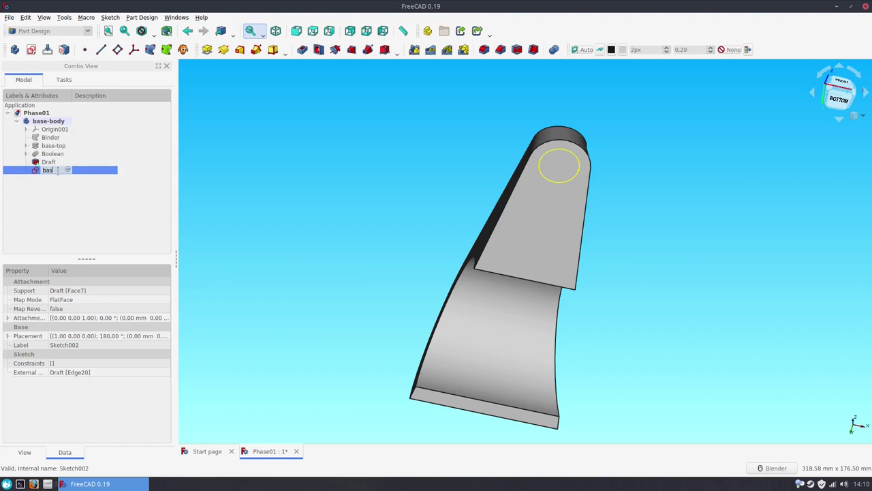
pyautogui.write('ketch')
pyautogui.press('Return')
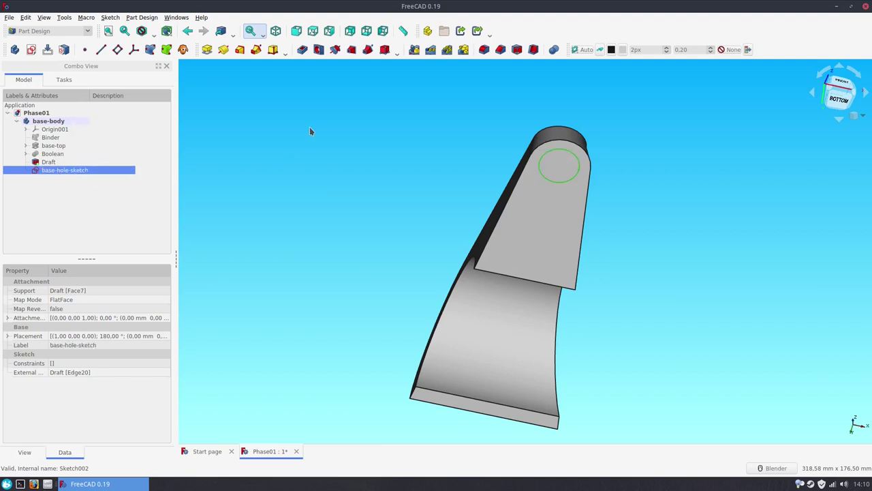
# Step: Create a 15 mm diameter Through all Hole from base-hole-sketch
pyautogui.click(317, 51)
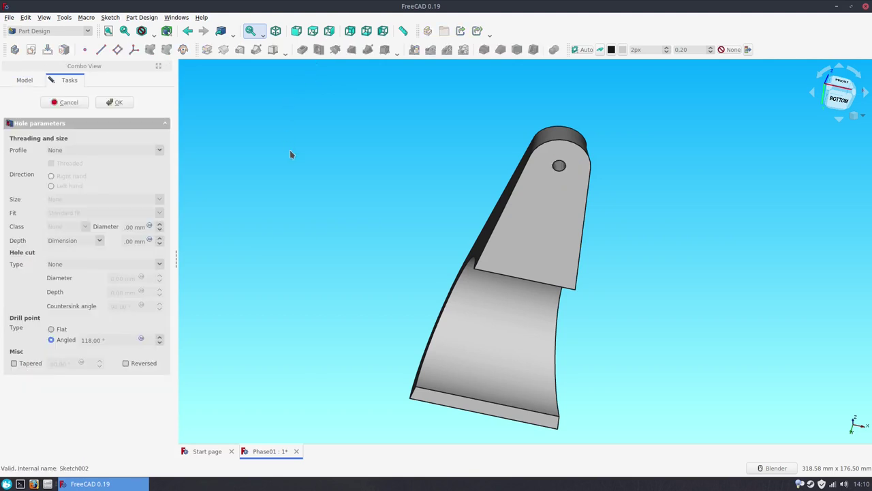
pyautogui.doubleClick(126, 227)
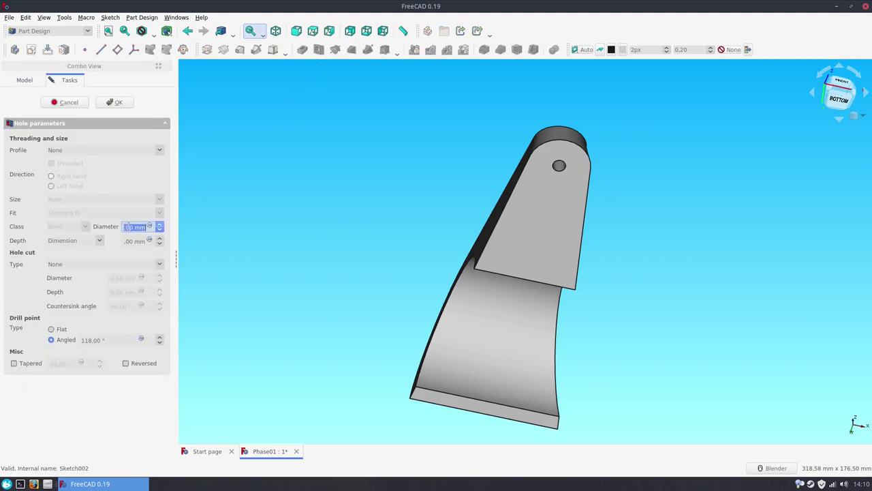
pyautogui.write('15')
pyautogui.click(75, 240)
pyautogui.click(69, 252)
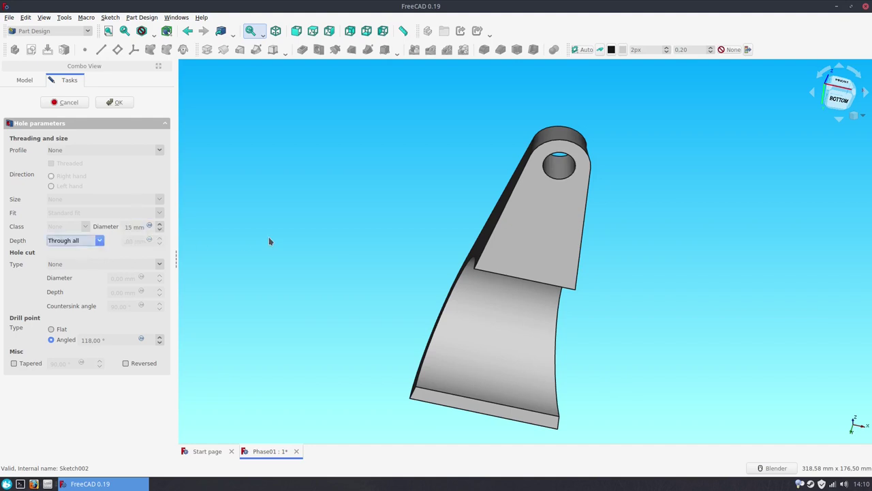
pyautogui.click(116, 103)
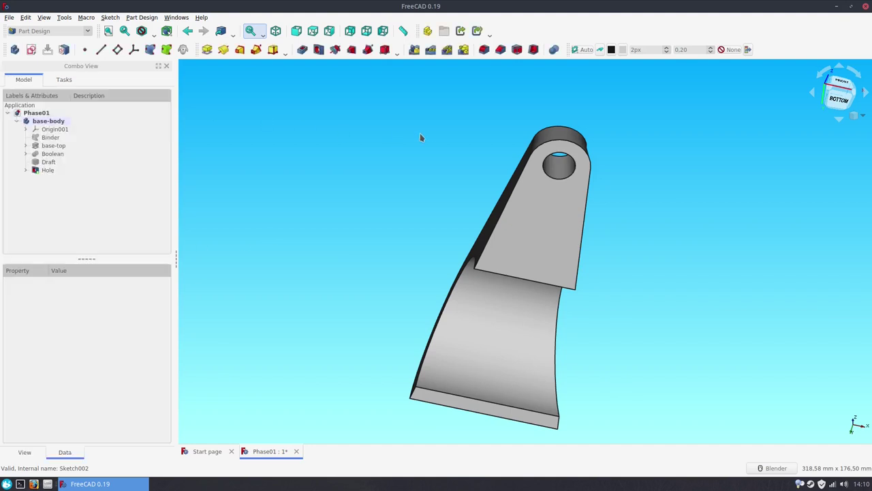
pyautogui.moveTo(430, 130)
pyautogui.mouseDown(button='middle')
pyautogui.moveTo(450, 243)
pyautogui.moveTo(467, 267)
pyautogui.moveTo(336, 271)
pyautogui.mouseUp(button='middle')
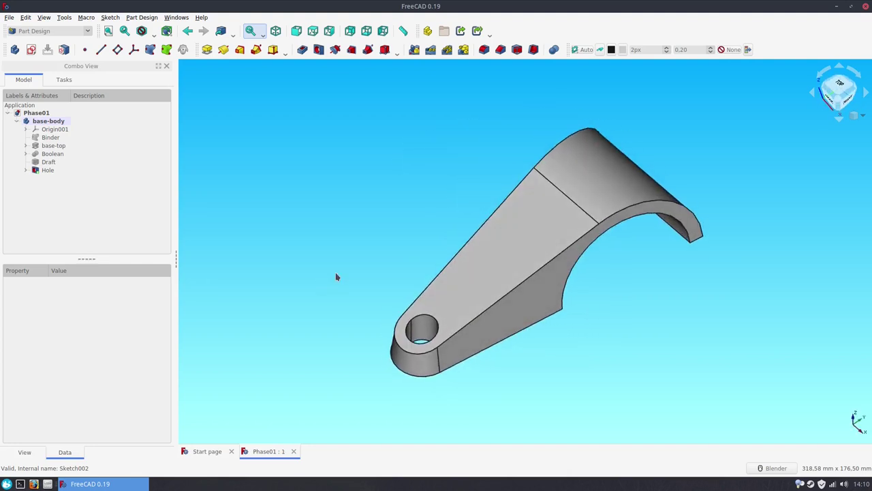
# Step: Create a new empty body named pocket-right-body
pyautogui.click(17, 121)
pyautogui.click(14, 50)
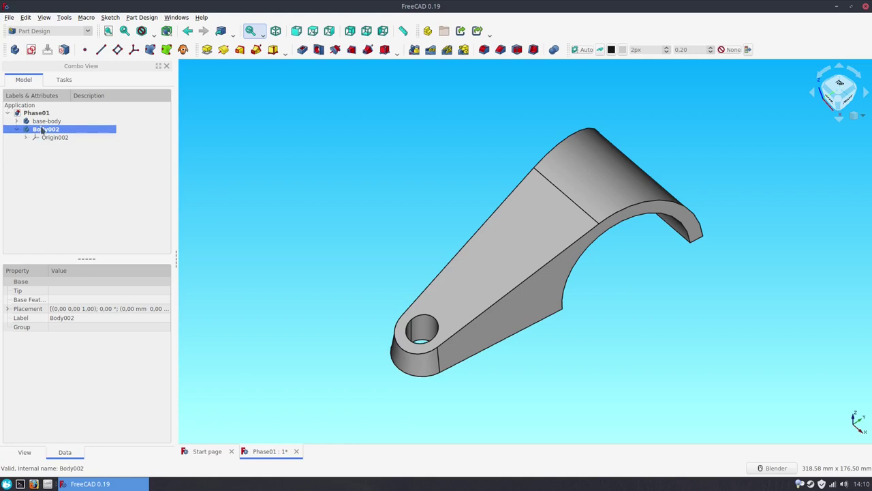
pyautogui.click(42, 130)
pyautogui.write('pocket-rig')
pyautogui.write('ht-body')
pyautogui.press('Return')
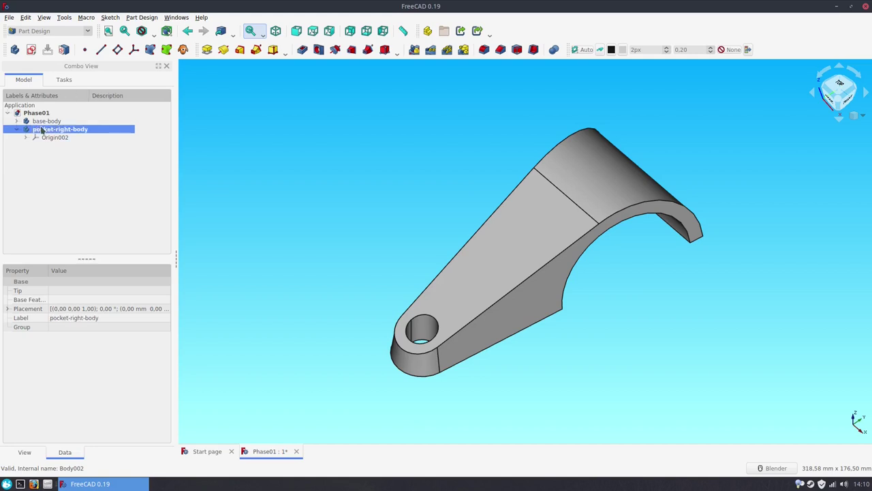
# Step: Bind base-right-sketch into pocket-right-body as SubShapeBinder Binder001
pyautogui.click(16, 120)
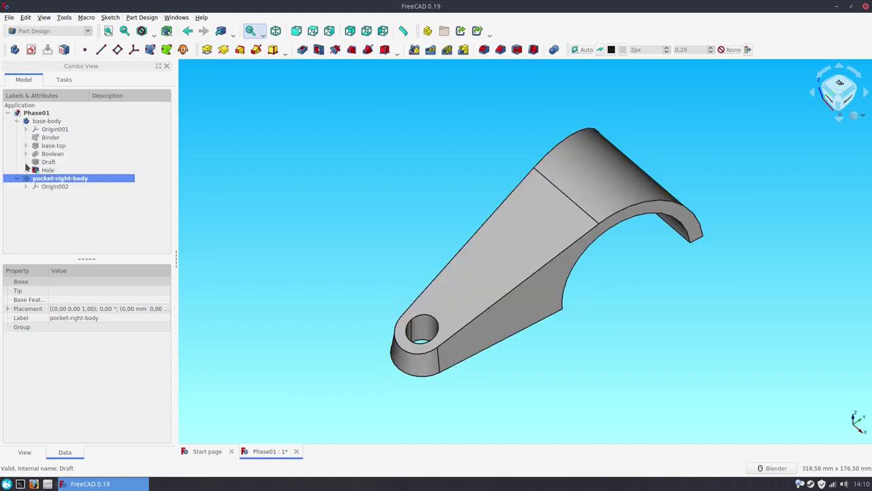
pyautogui.click(26, 154)
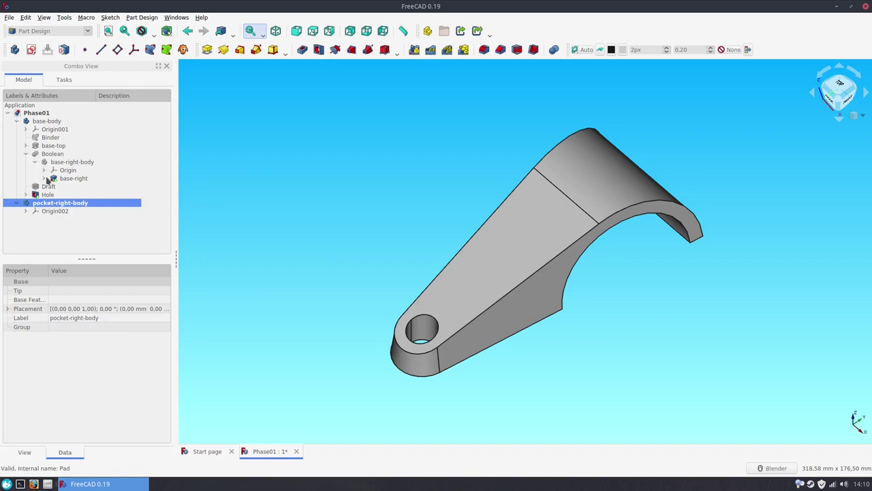
pyautogui.click(44, 177)
pyautogui.click(73, 188)
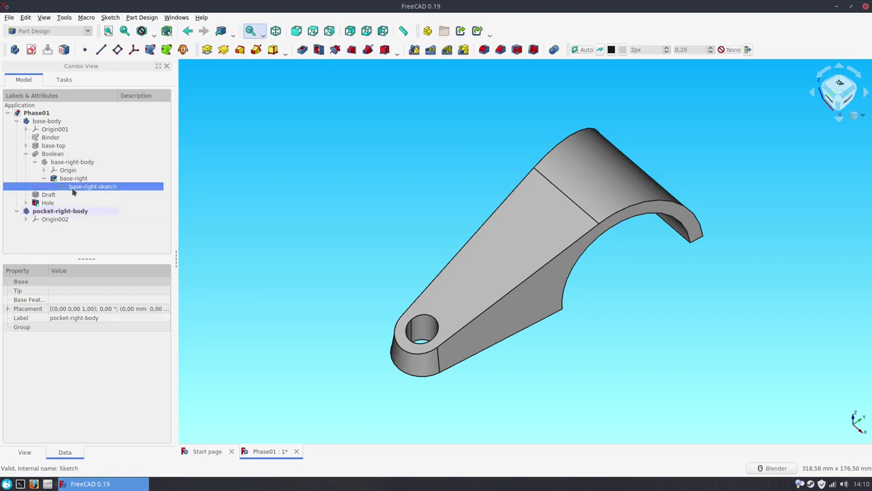
pyautogui.click(164, 54)
pyautogui.click(26, 154)
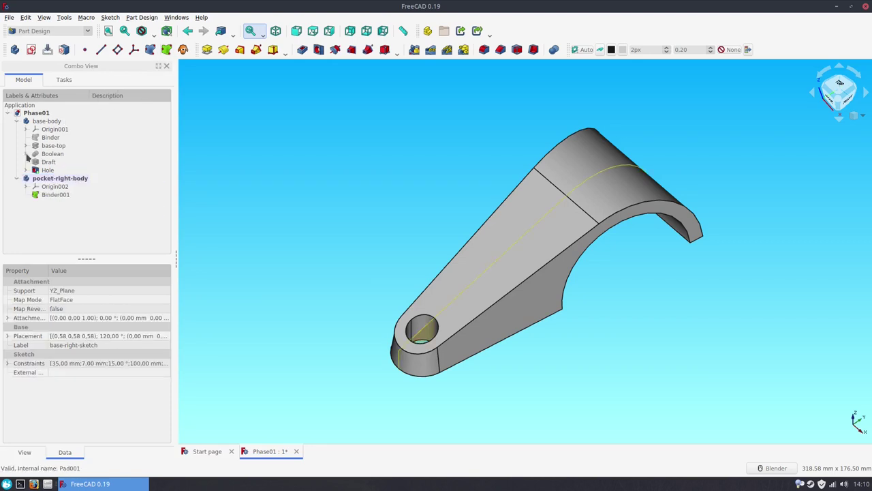
pyautogui.click(59, 195)
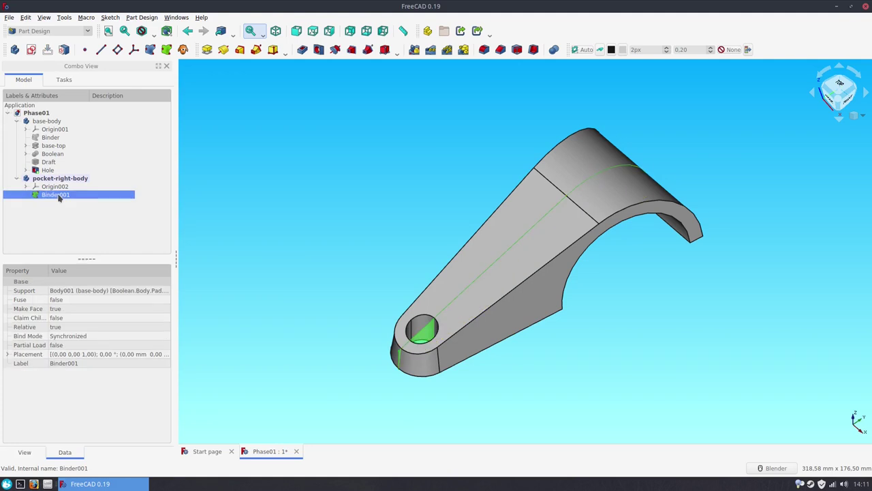
# Step: Hide base-body and make pocket-right-body the active body
pyautogui.click(33, 122)
pyautogui.press('space')
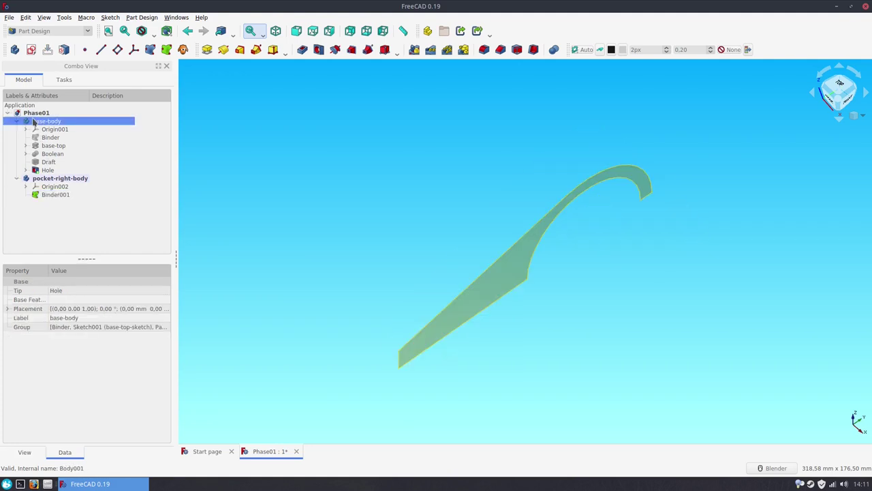
pyautogui.click(333, 211)
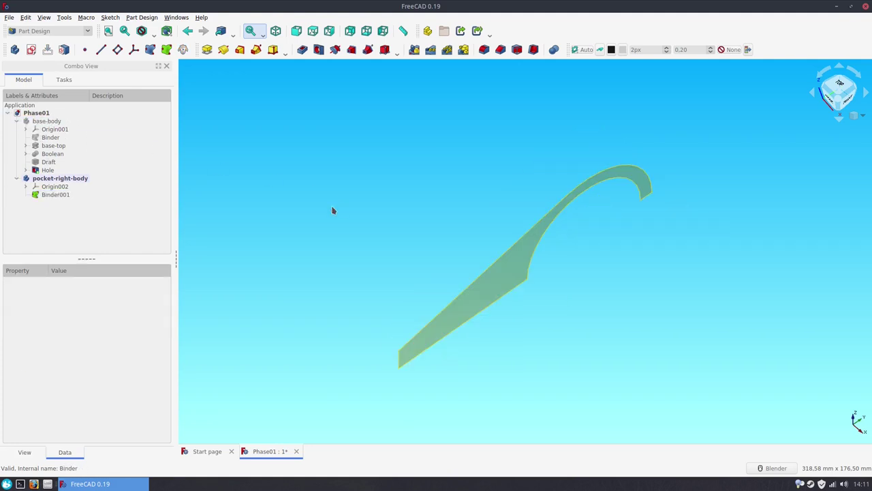
pyautogui.rightClick(82, 178)
pyautogui.click(36, 52)
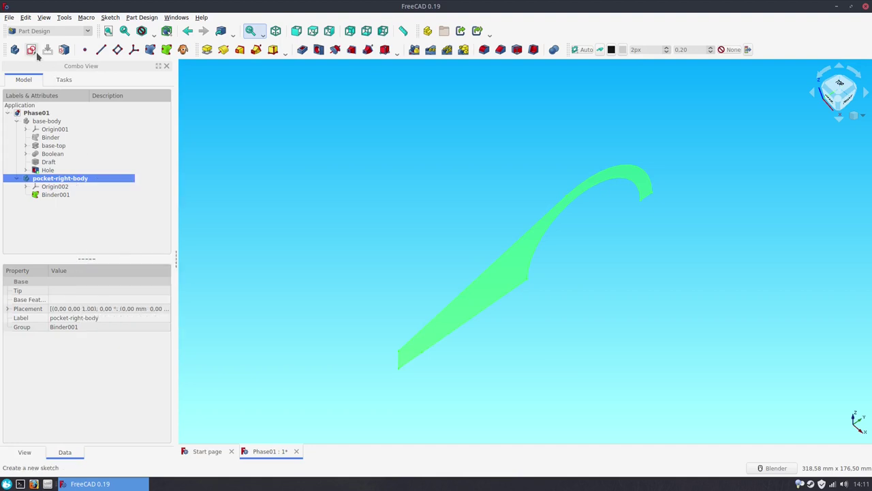
# Step: Create a new sketch on YZ_Plane002 in pocket-right-body
pyautogui.click(31, 49)
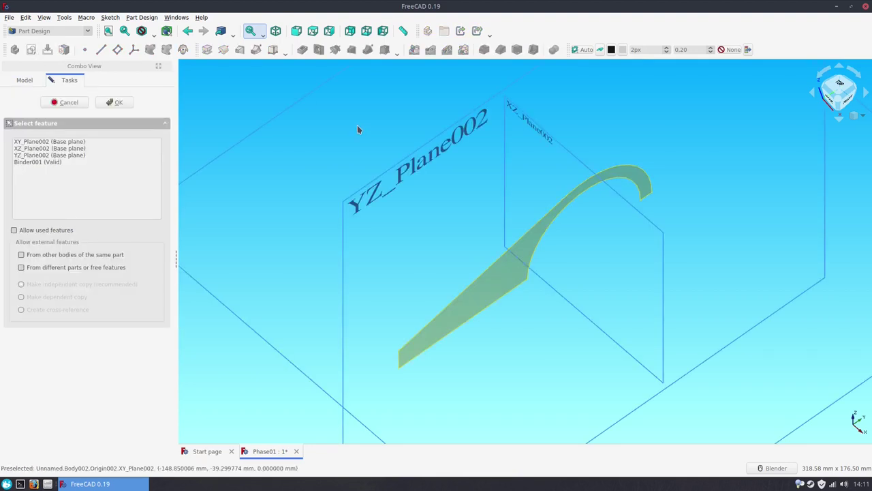
pyautogui.scroll(-2, 361, 131)
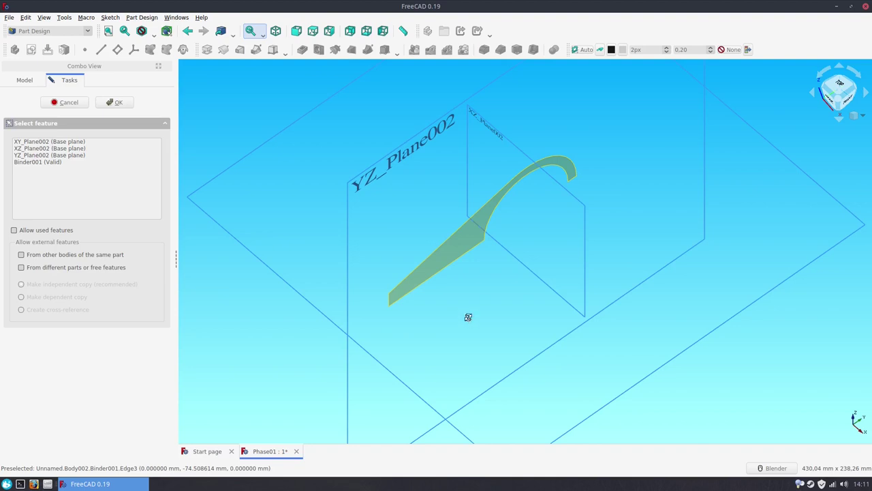
pyautogui.moveTo(468, 317)
pyautogui.mouseDown(button='middle')
pyautogui.moveTo(377, 272)
pyautogui.moveTo(391, 151)
pyautogui.mouseUp(button='middle')
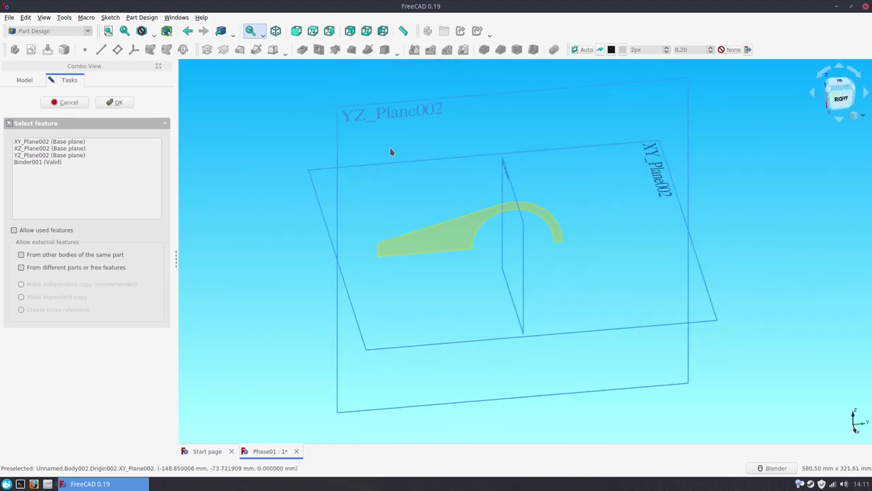
pyautogui.click(359, 112)
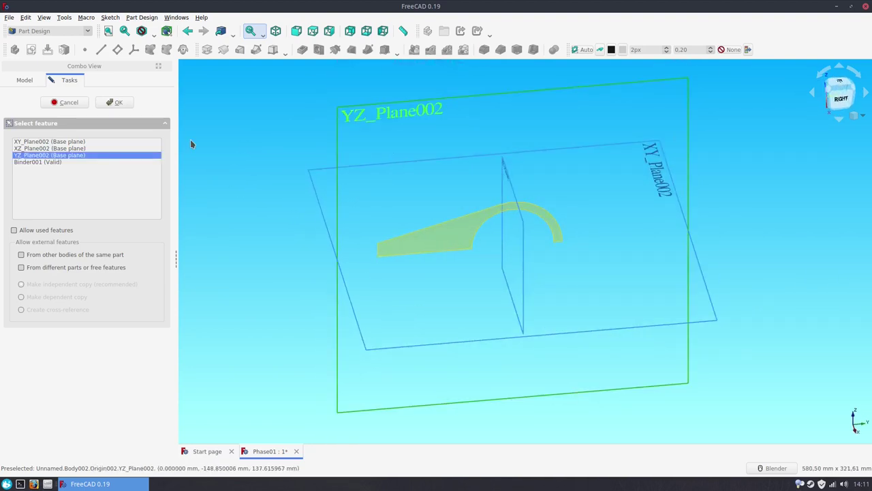
pyautogui.click(114, 102)
# Step: Link the binder's sloped edge into the sketch as external geometry
pyautogui.scroll(2, 411, 243)
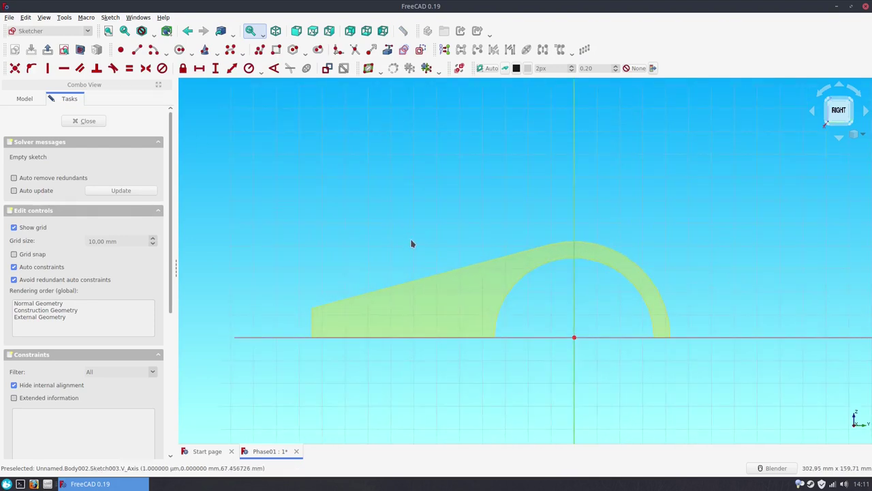
pyautogui.scroll(1, 421, 239)
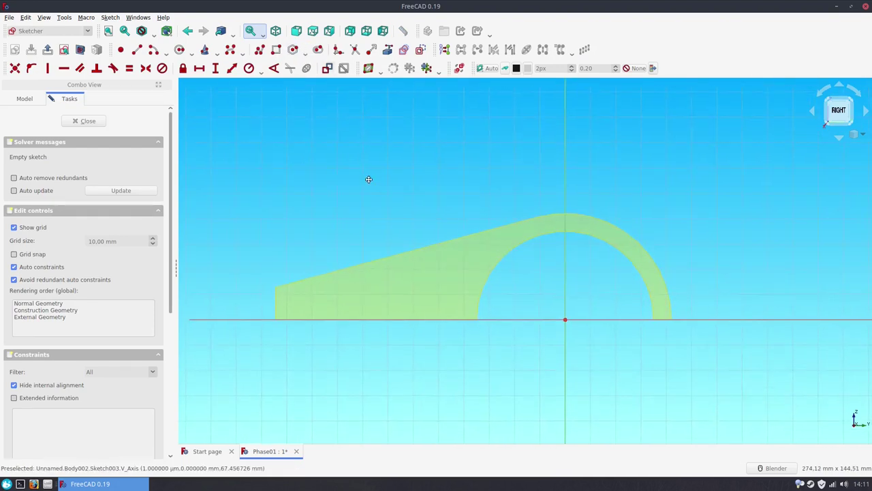
pyautogui.click(388, 50)
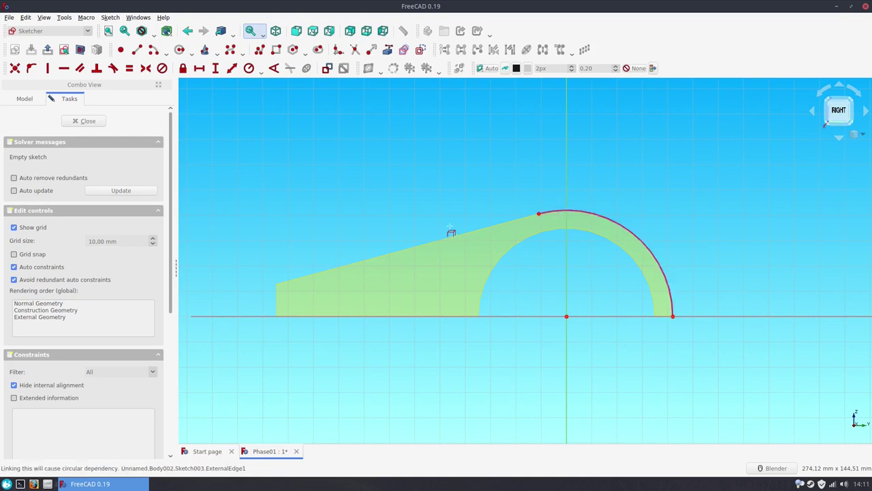
pyautogui.click(399, 258)
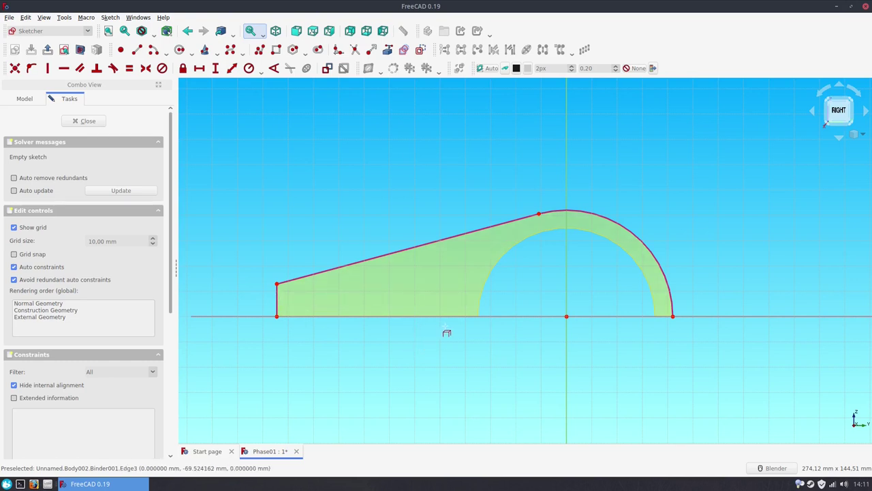
# Step: Hide Binder001 and clear the selection
pyautogui.click(25, 98)
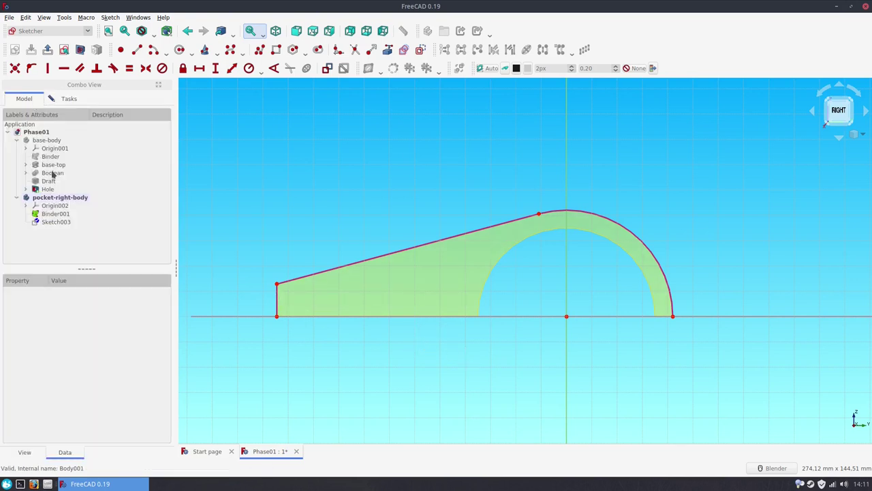
pyautogui.click(60, 214)
pyautogui.press('space')
pyautogui.click(244, 205)
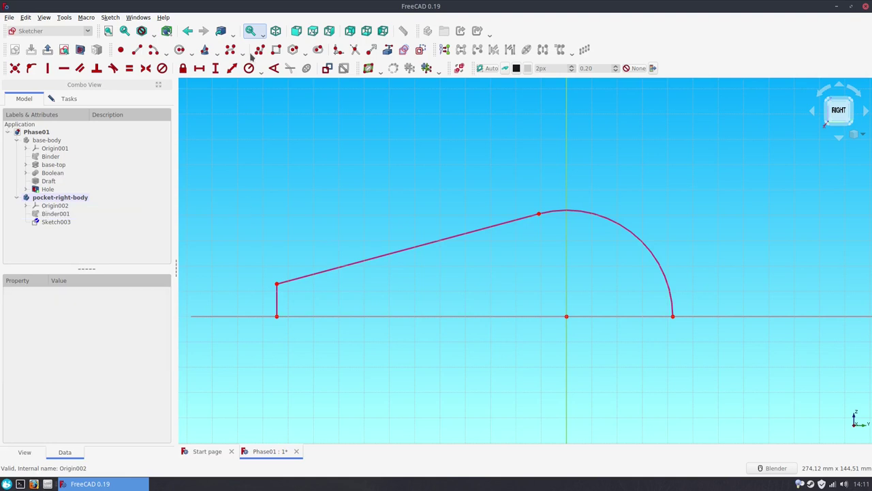
# Step: Draw a centre arc from the origin to the sloped edge's top end, with its lower end 7 mm high
pyautogui.click(155, 50)
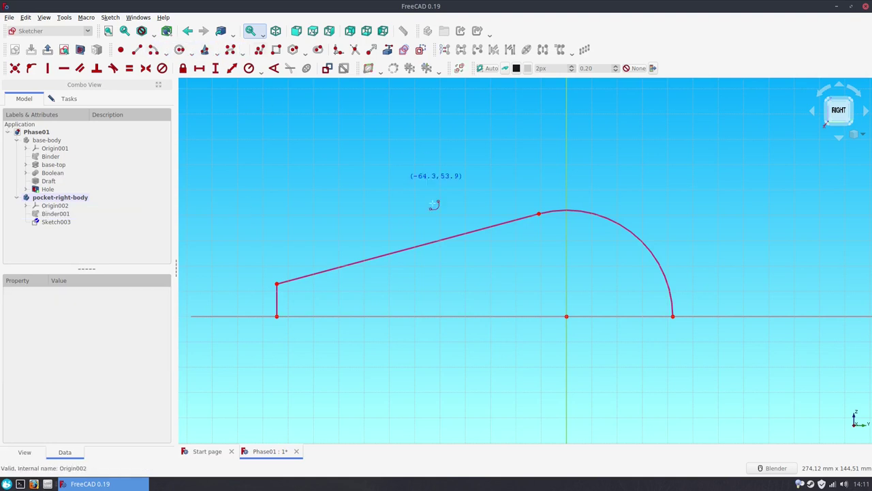
pyautogui.click(566, 316)
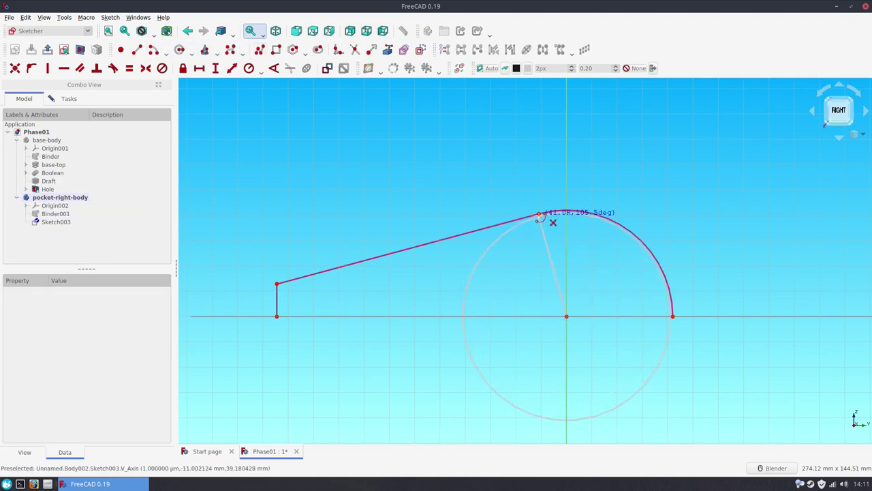
pyautogui.click(539, 215)
pyautogui.click(463, 289)
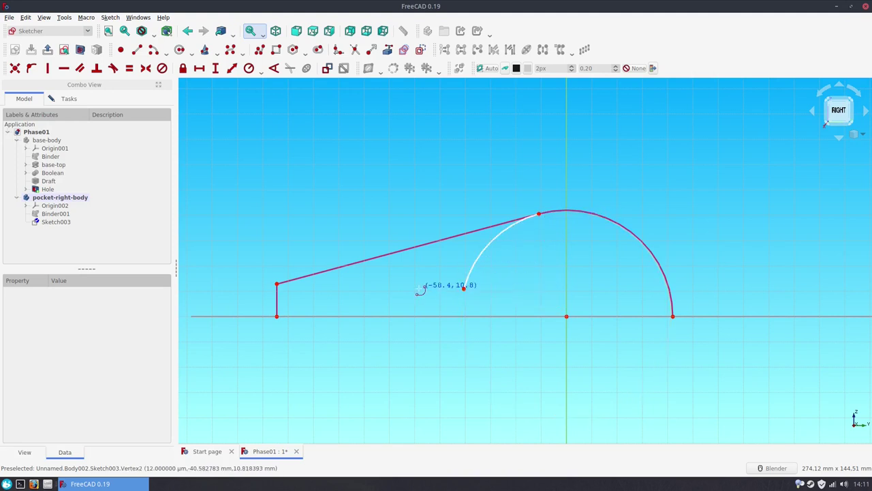
pyautogui.click(464, 290)
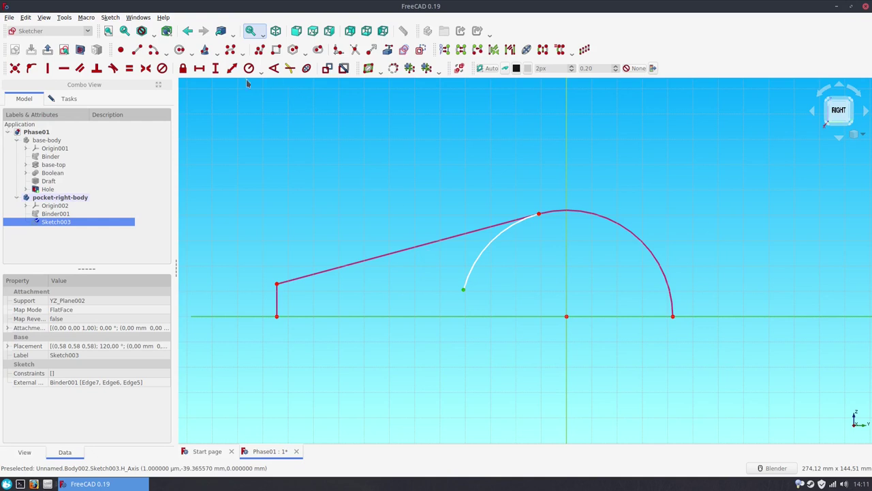
pyautogui.click(215, 68)
pyautogui.write('7')
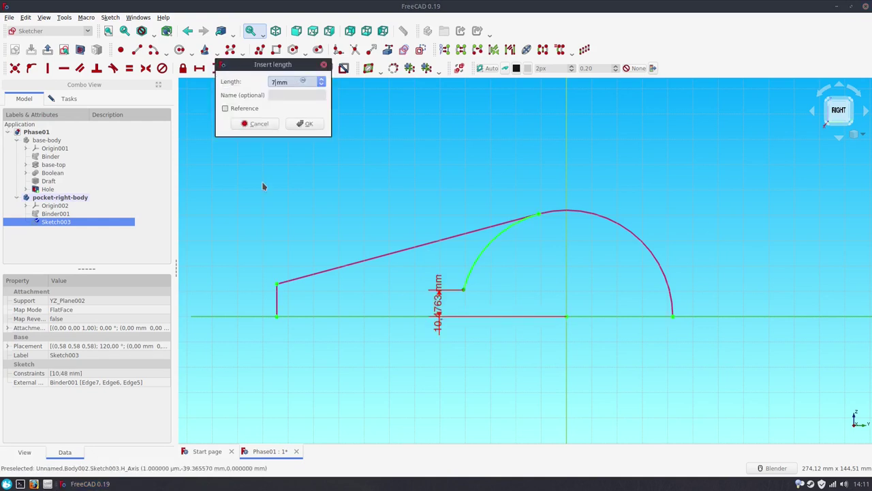
pyautogui.press('Return')
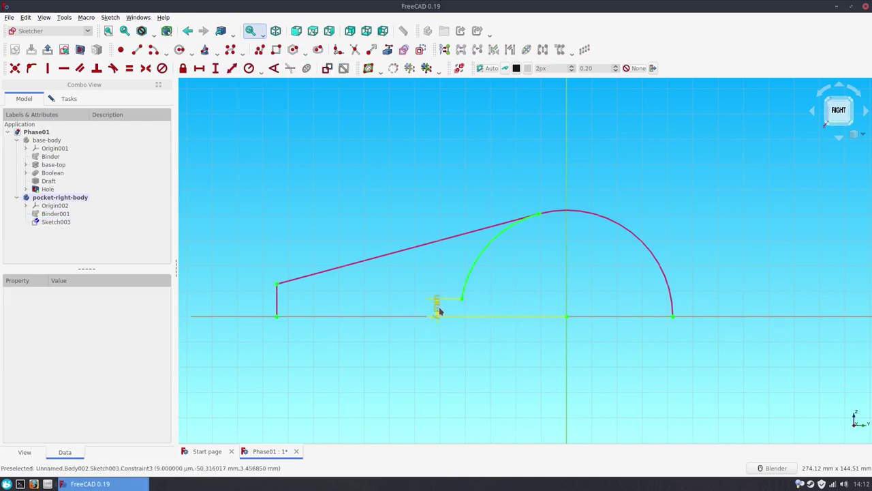
pyautogui.moveTo(438, 306); pyautogui.dragTo(447, 353)
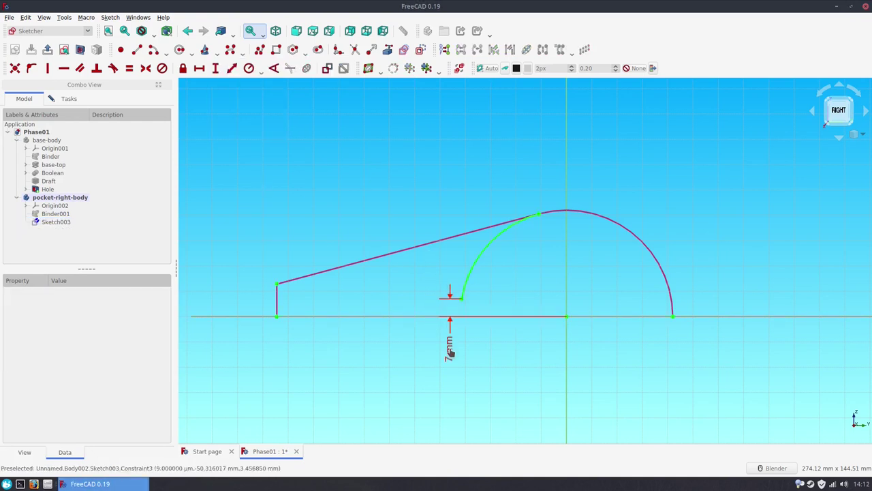
# Step: Draw the base and left-edge lines closing the outline back at the arc, then leave the sketch
pyautogui.click(136, 50)
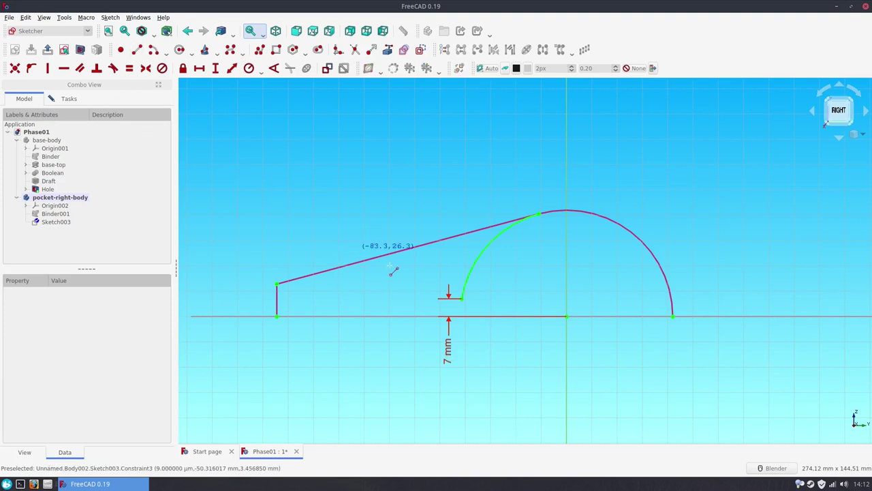
pyautogui.click(463, 300)
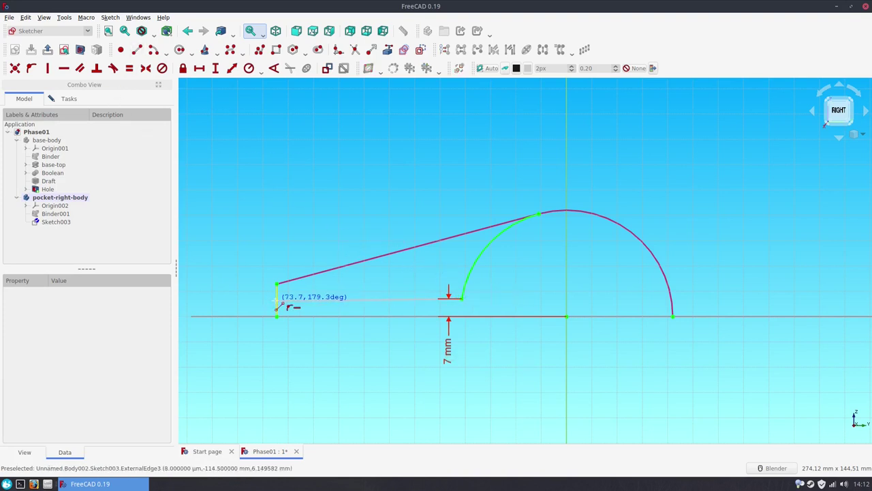
pyautogui.click(278, 298)
pyautogui.click(279, 298)
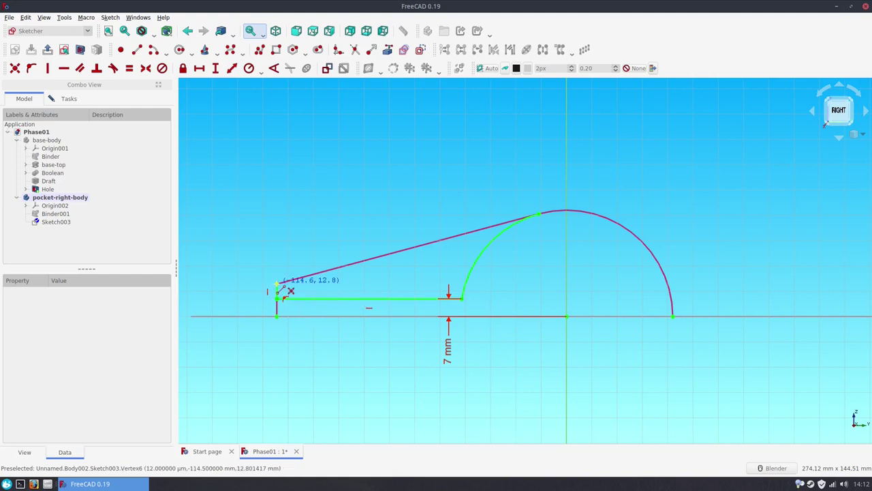
pyautogui.click(277, 284)
pyautogui.click(539, 216)
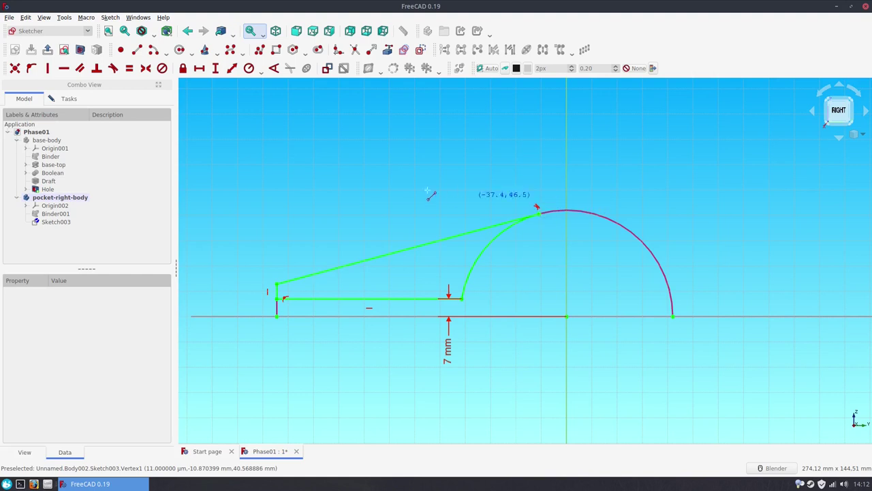
pyautogui.click(69, 99)
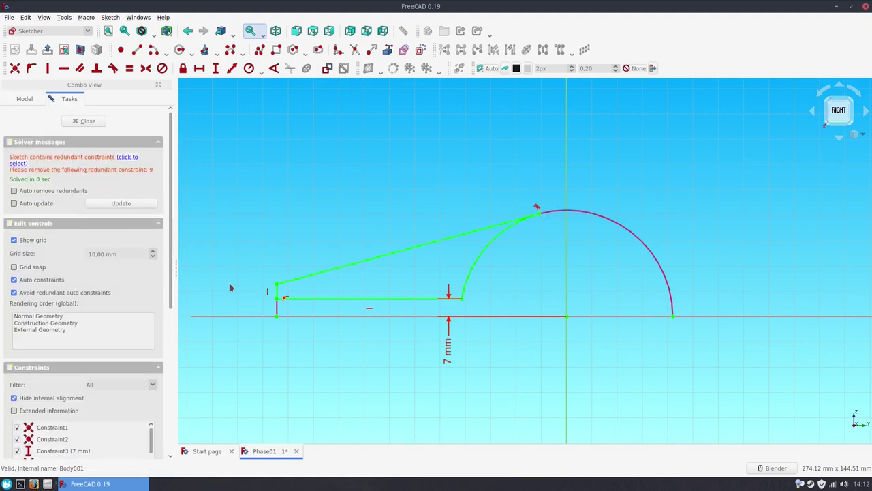
pyautogui.rightClick(276, 297)
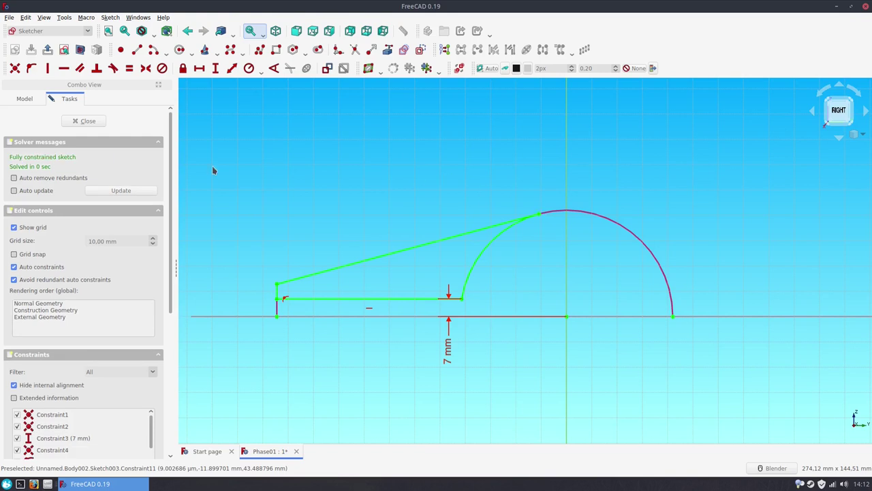
pyautogui.click(87, 120)
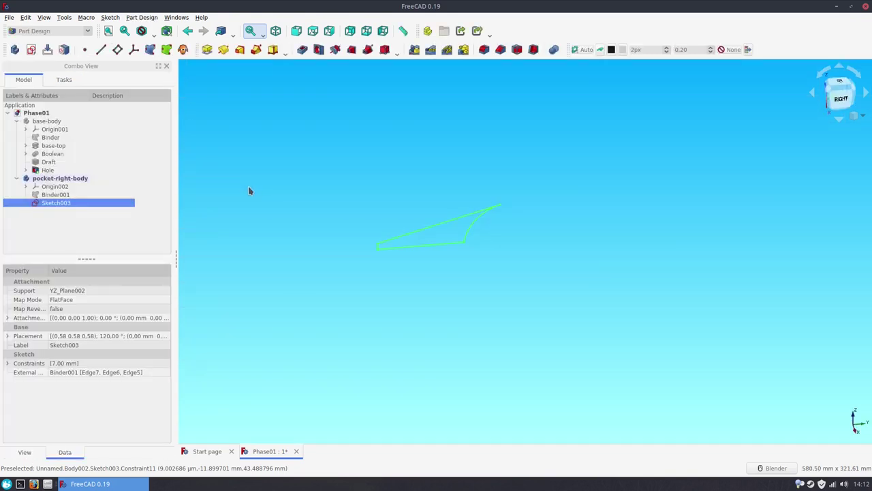
# Step: Rename Sketch003 to pocket-right-sketch
pyautogui.moveTo(248, 191); pyautogui.dragTo(298, 188, button='middle')
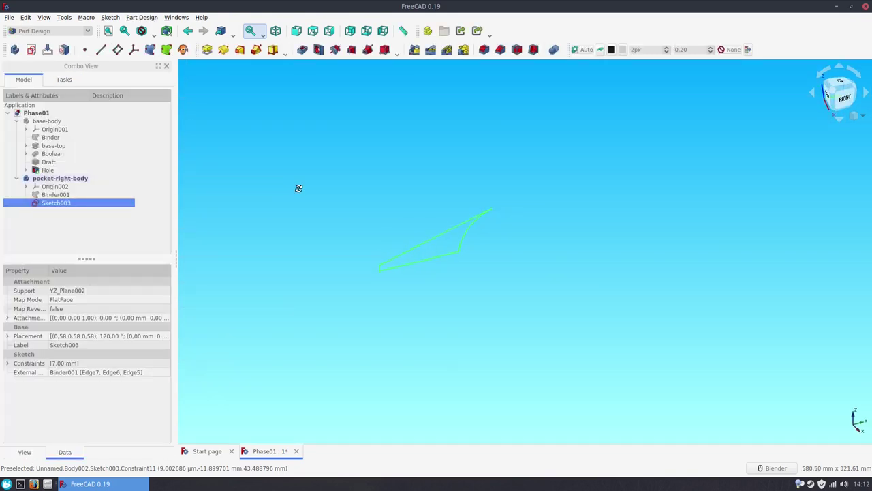
pyautogui.click(61, 203)
pyautogui.write('pocket-right-')
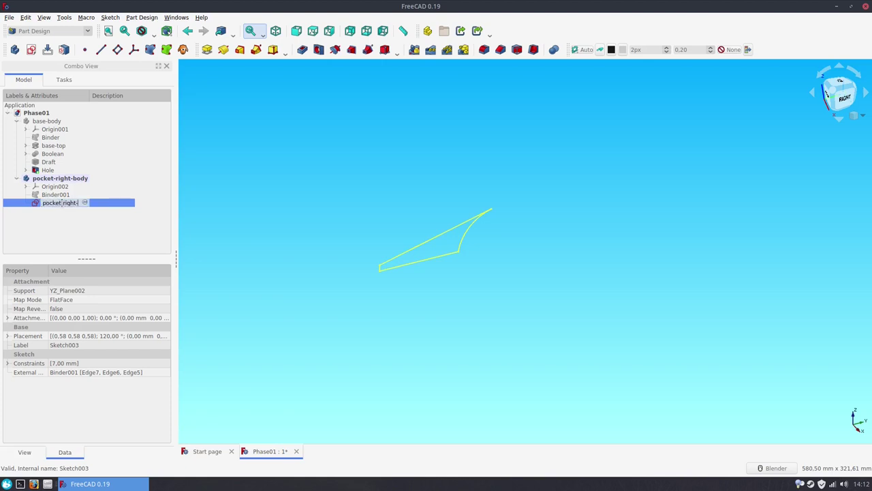
pyautogui.write('sketch')
pyautogui.press('Return')
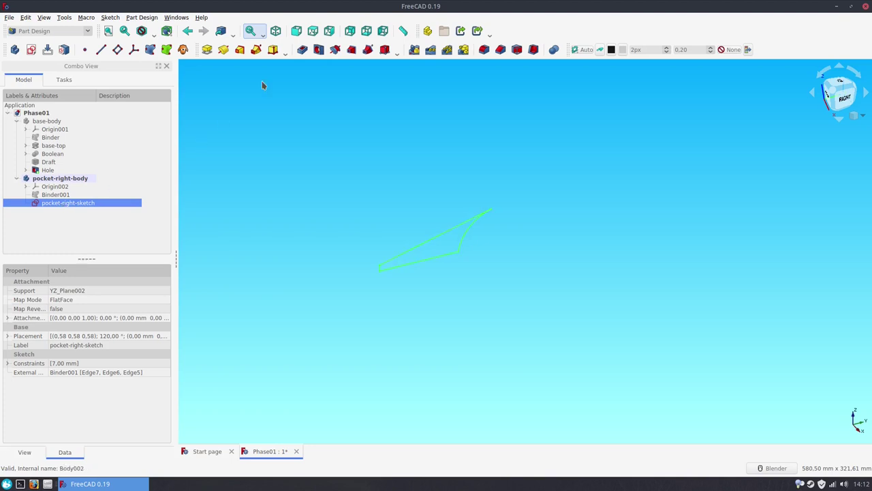
# Step: Pad the sketch symmetric to plane with a 50 mm length
pyautogui.click(207, 49)
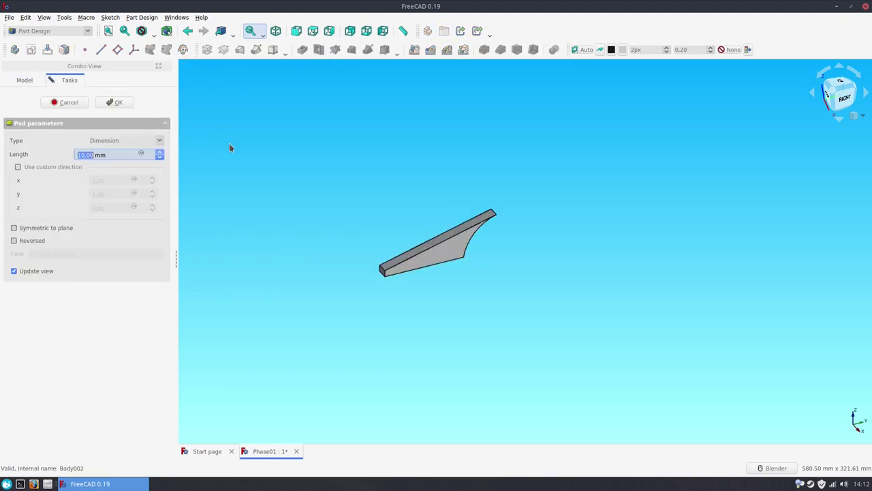
pyautogui.click(55, 230)
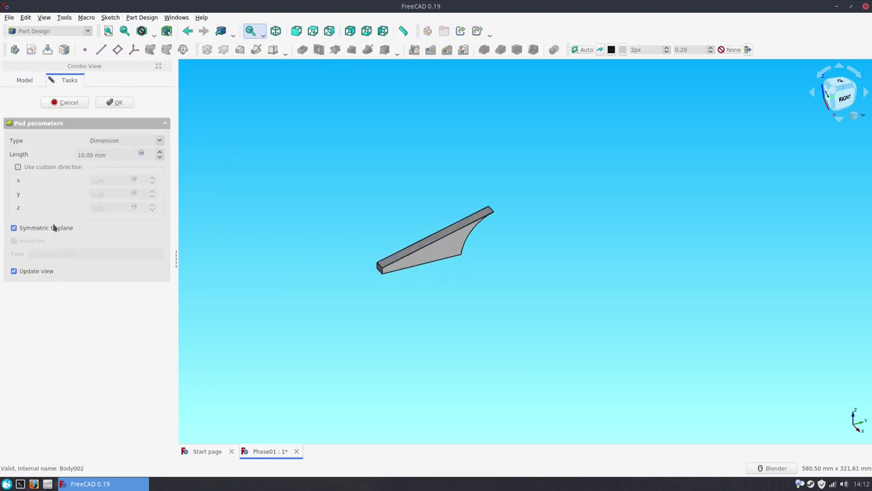
pyautogui.click(88, 155)
pyautogui.doubleClick(88, 155)
pyautogui.write('50')
pyautogui.press('Return')
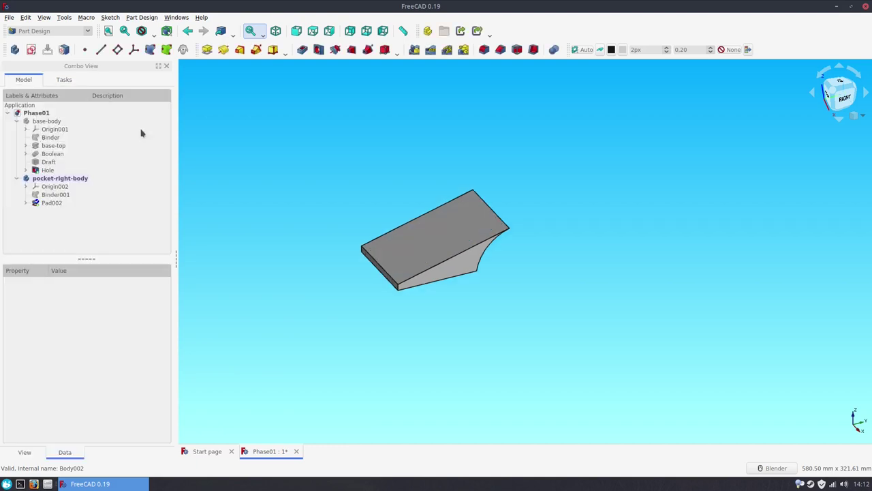
pyautogui.scroll(1, 222, 149)
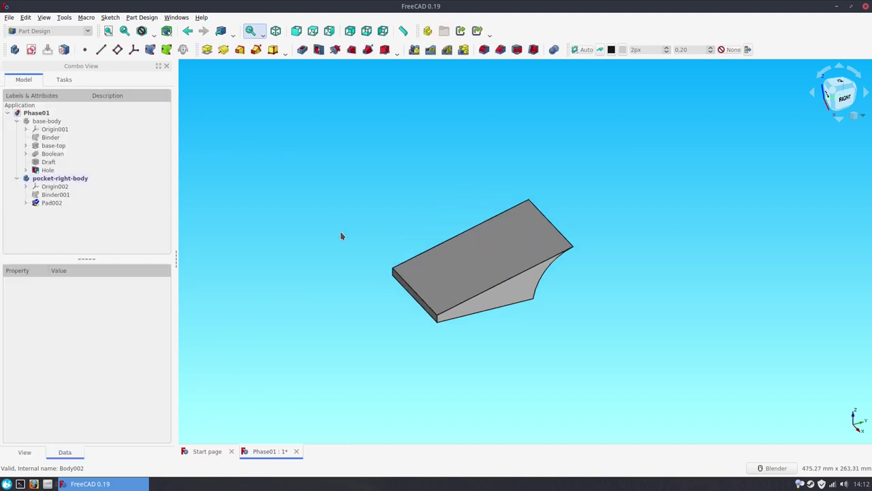
pyautogui.scroll(1, 340, 232)
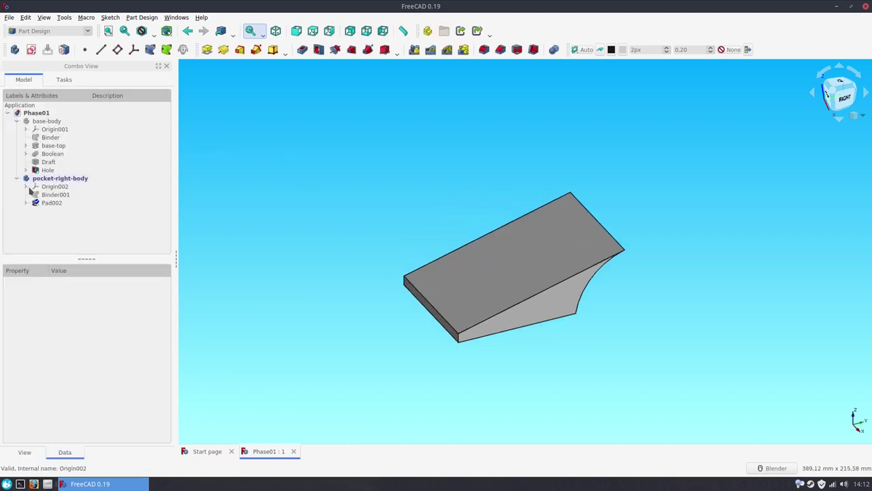
pyautogui.click(17, 180)
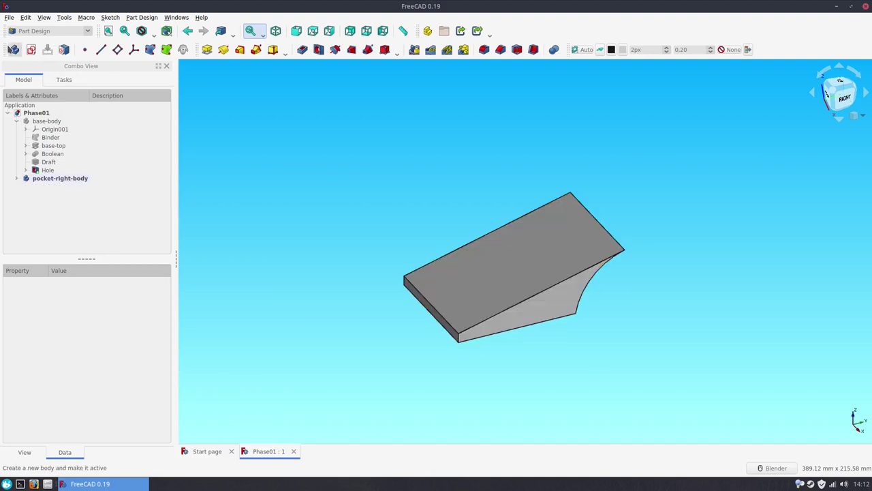
# Step: Create a new body named pocket-body
pyautogui.click(14, 49)
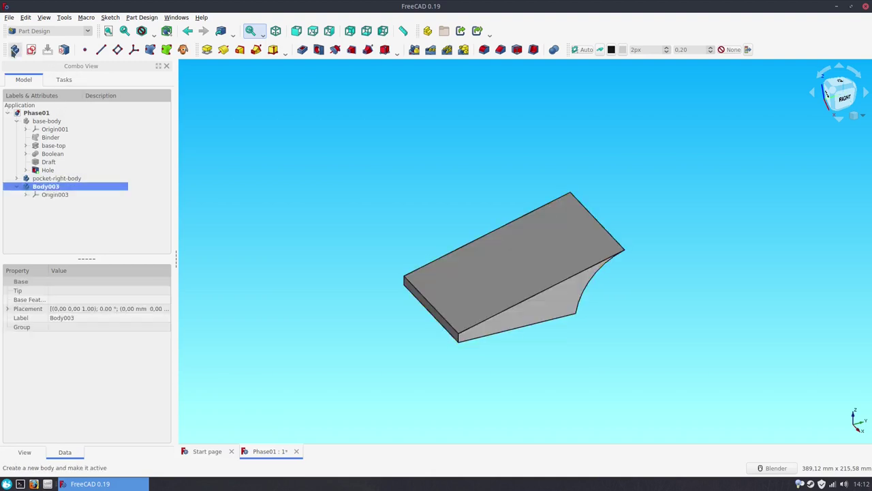
pyautogui.click(39, 188)
pyautogui.write('pocket-body')
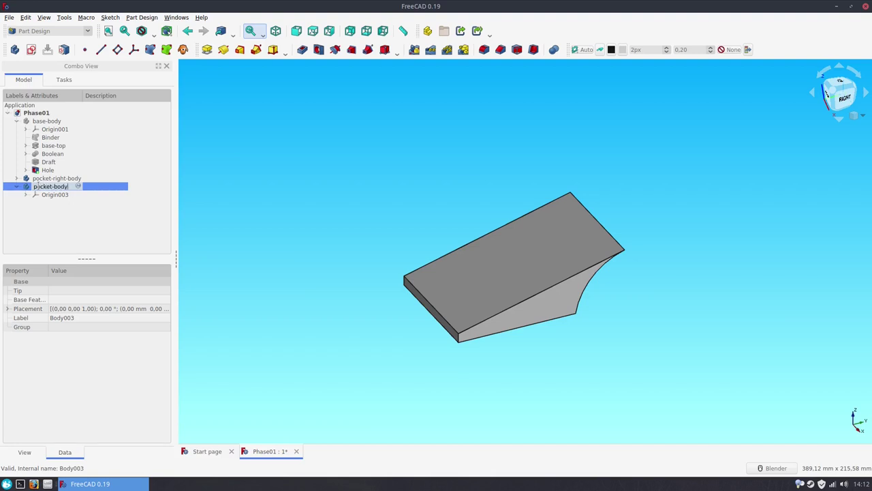
pyautogui.press('Return')
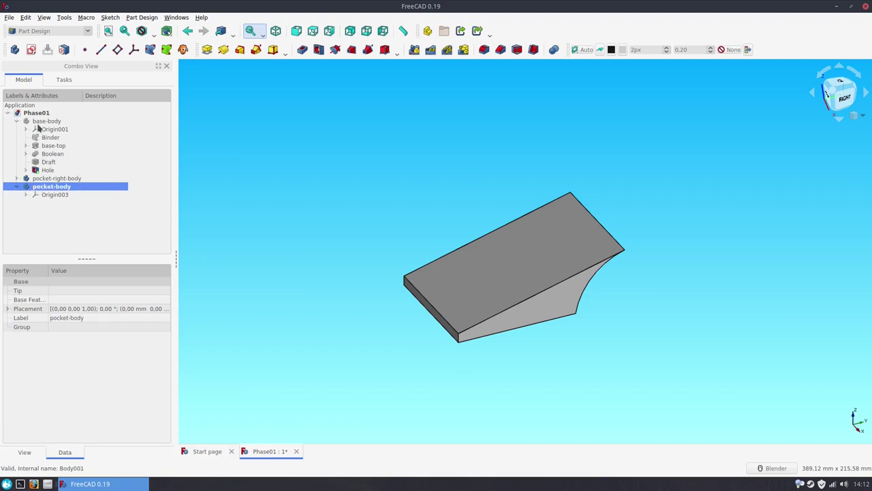
# Step: Show base-body and hide pocket-right-body
pyautogui.click(47, 121)
pyautogui.press('space')
pyautogui.click(321, 164)
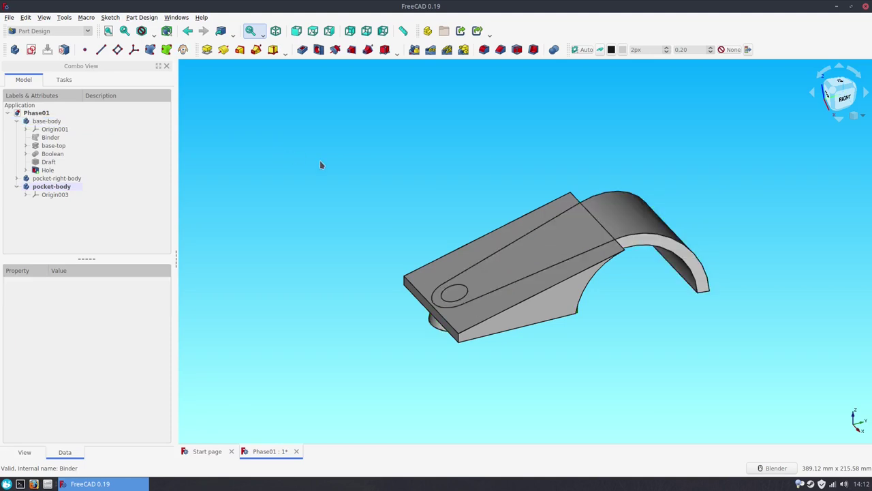
pyautogui.click(51, 178)
pyautogui.press('space')
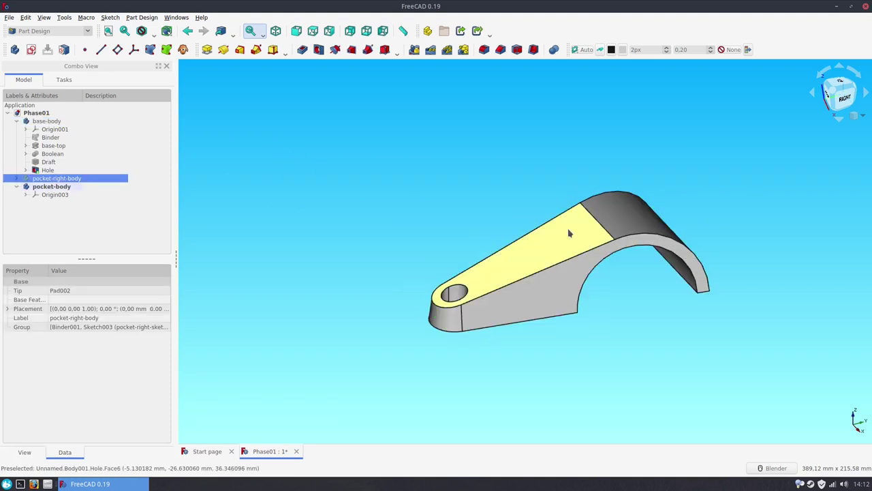
# Step: Bind the clamp arm's top face into pocket-body, then hide base-body and select the binder
pyautogui.click(569, 233)
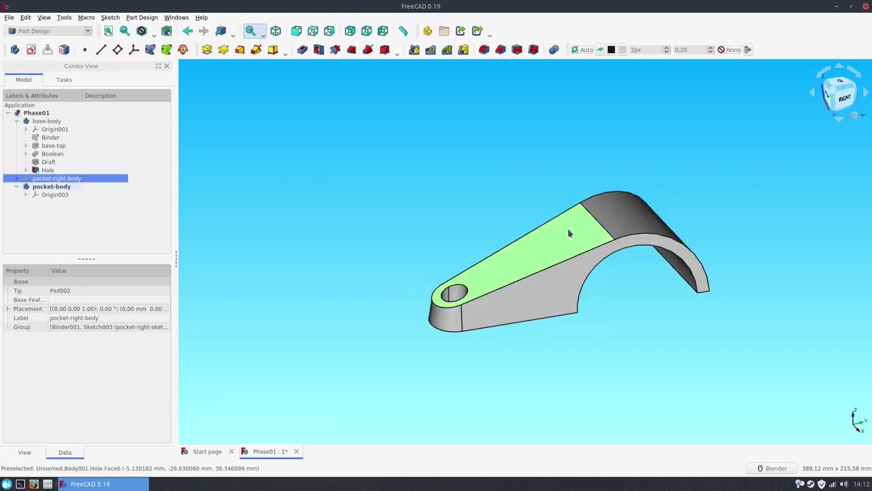
pyautogui.click(167, 50)
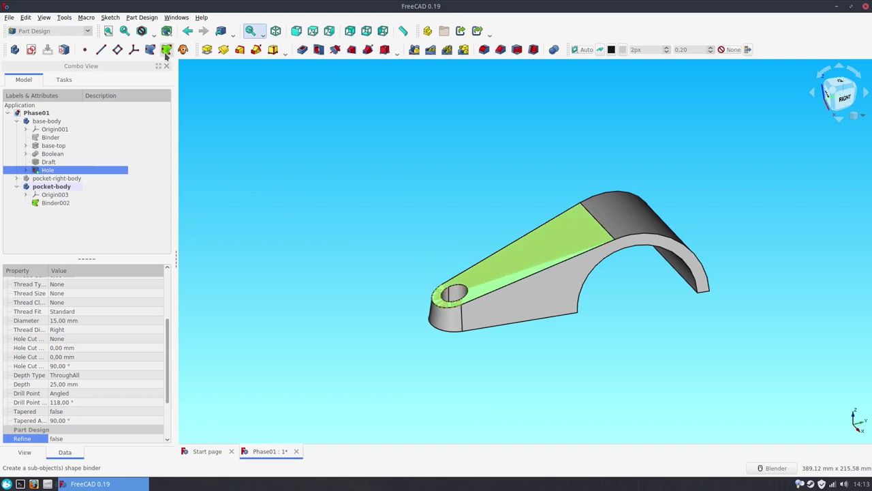
pyautogui.click(48, 121)
pyautogui.press('space')
pyautogui.click(336, 203)
pyautogui.click(516, 265)
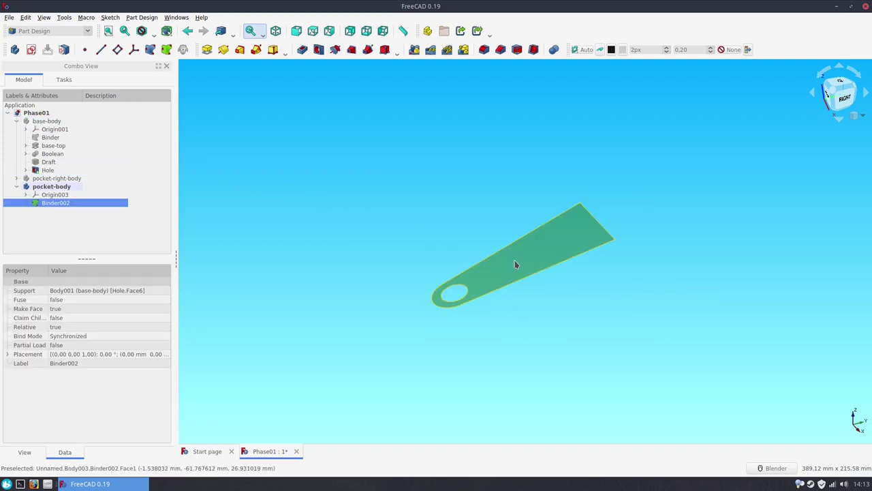
# Step: Create a sketch on the binder face referencing its left, right and top edges and the hole circle
pyautogui.click(31, 49)
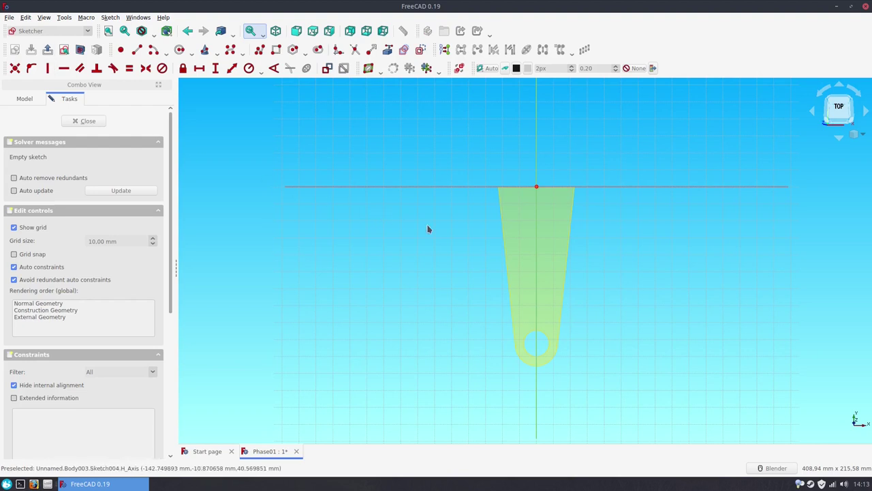
pyautogui.keyDown('shift'); pyautogui.moveTo(631, 293); pyautogui.dragTo(623, 284, button='middle'); pyautogui.keyUp('shift')
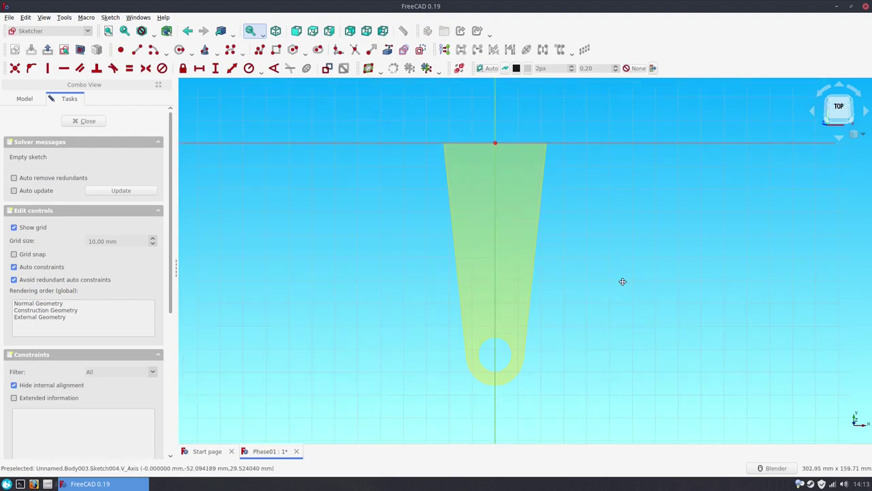
pyautogui.click(368, 68)
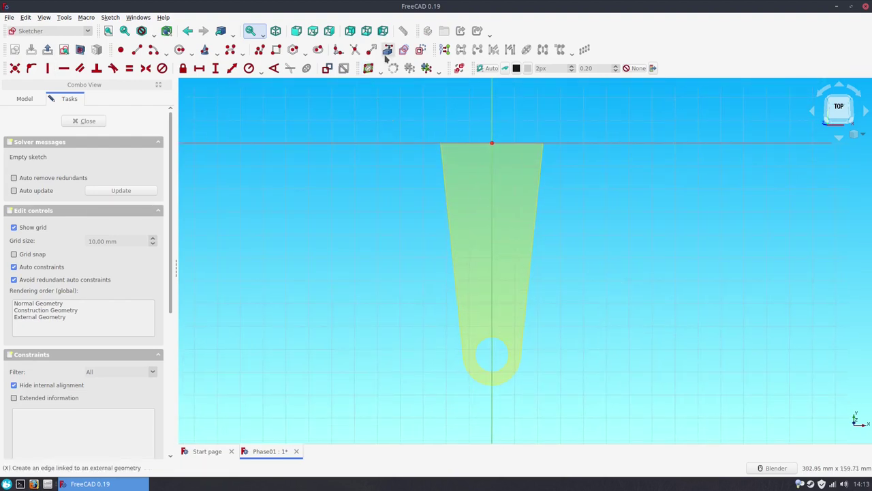
pyautogui.click(443, 171)
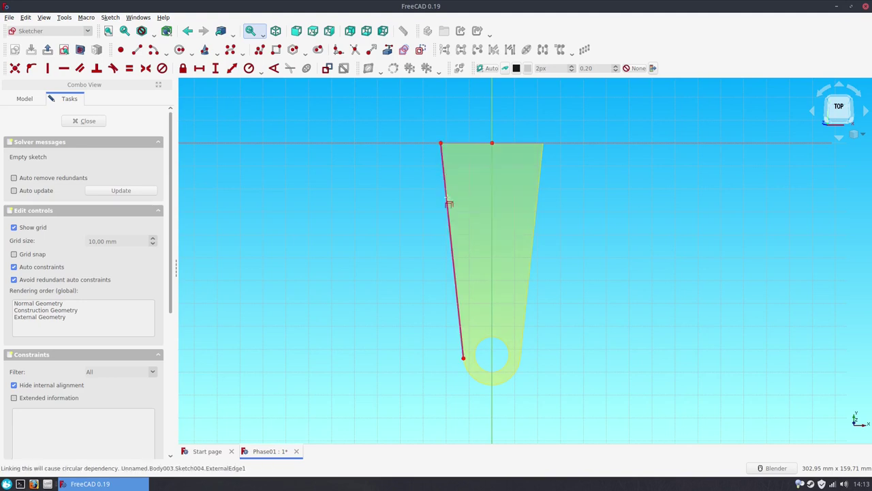
pyautogui.click(500, 372)
pyautogui.click(525, 331)
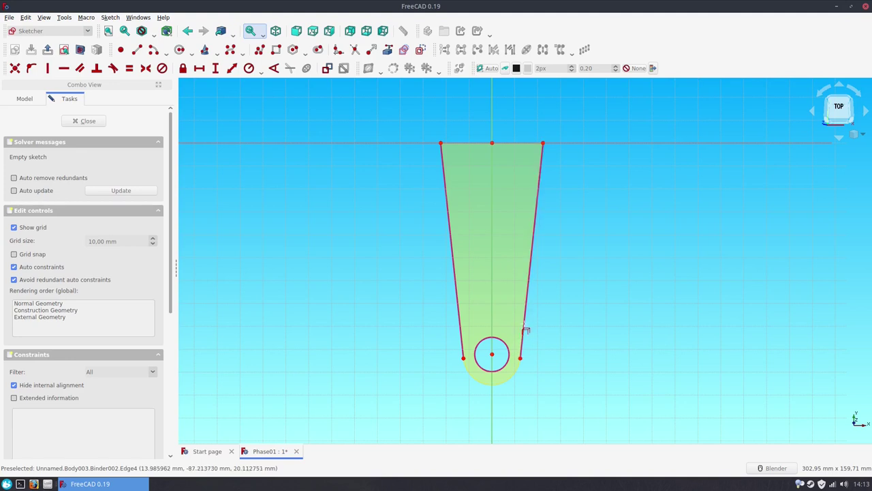
pyautogui.click(502, 143)
pyautogui.rightClick(461, 122)
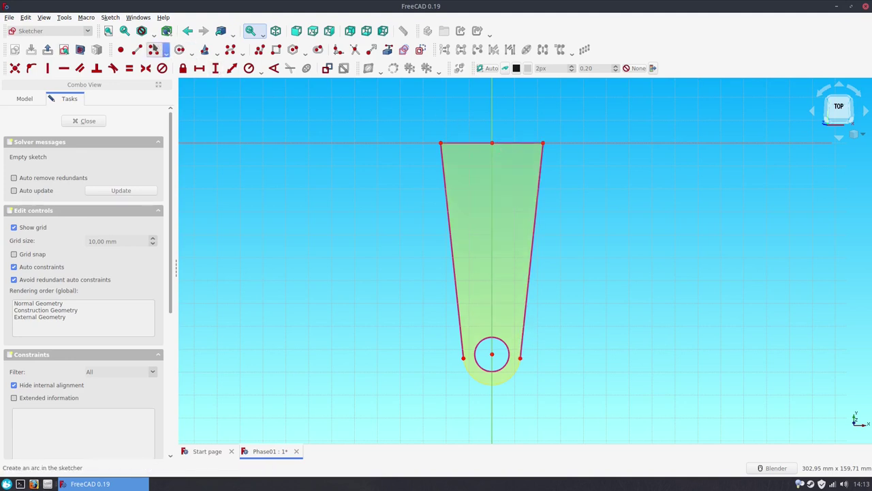
# Step: Draw two lines tapering from the top edge down to just above the hole
pyautogui.click(137, 49)
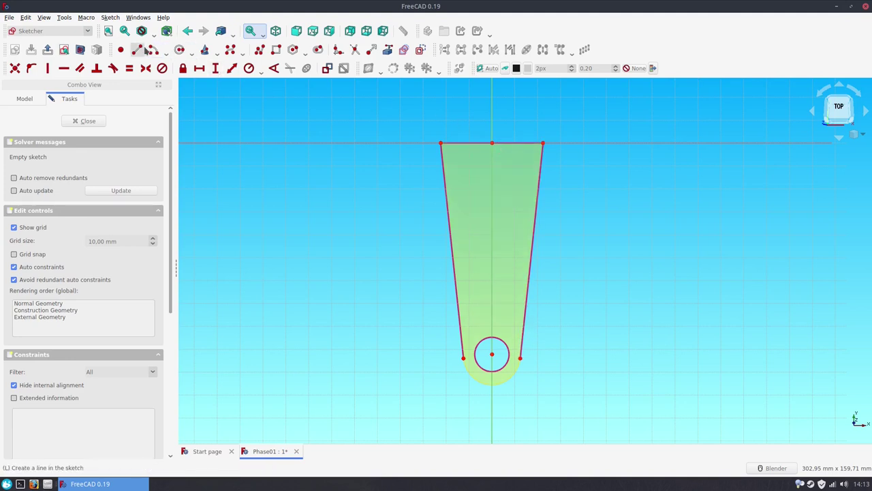
pyautogui.click(458, 145)
pyautogui.click(477, 317)
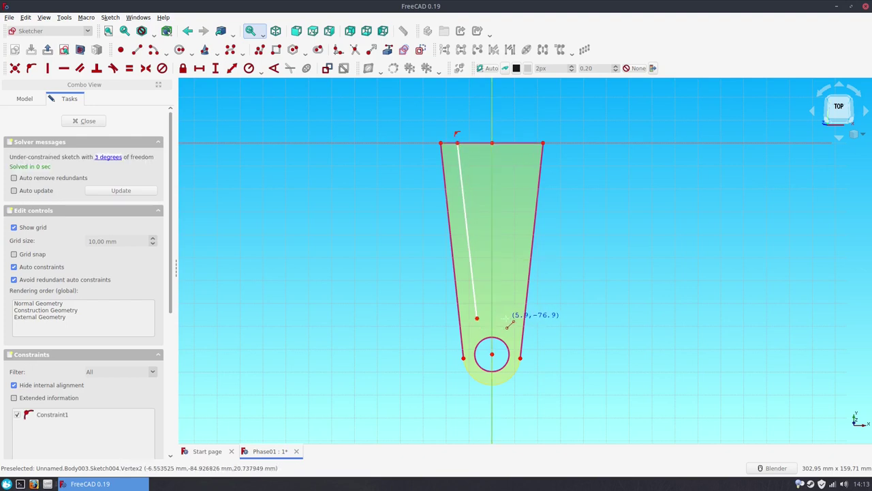
pyautogui.click(505, 320)
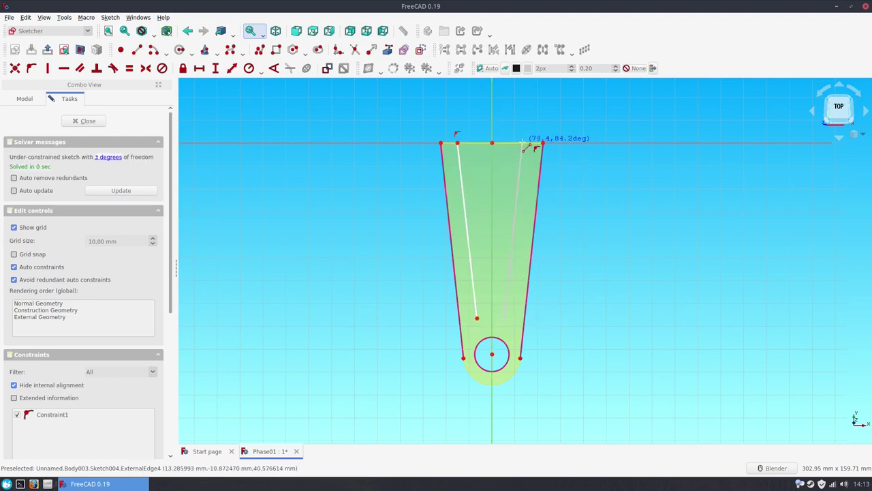
pyautogui.click(523, 144)
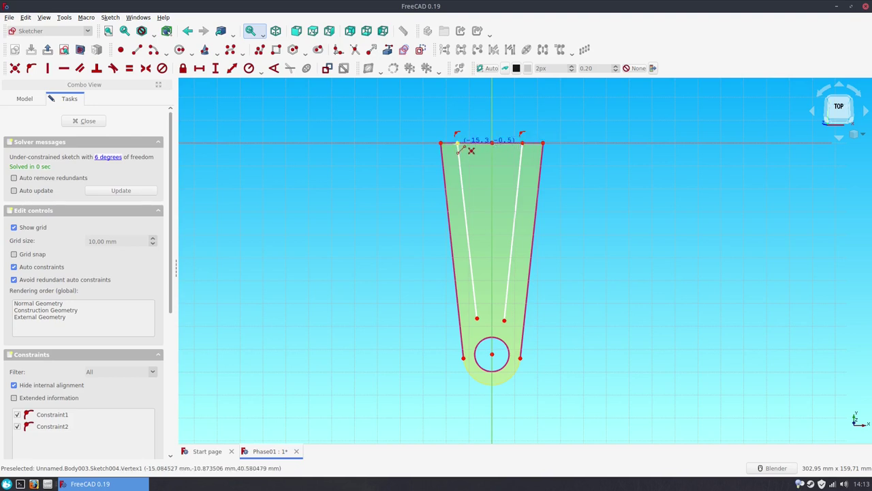
pyautogui.click(522, 144)
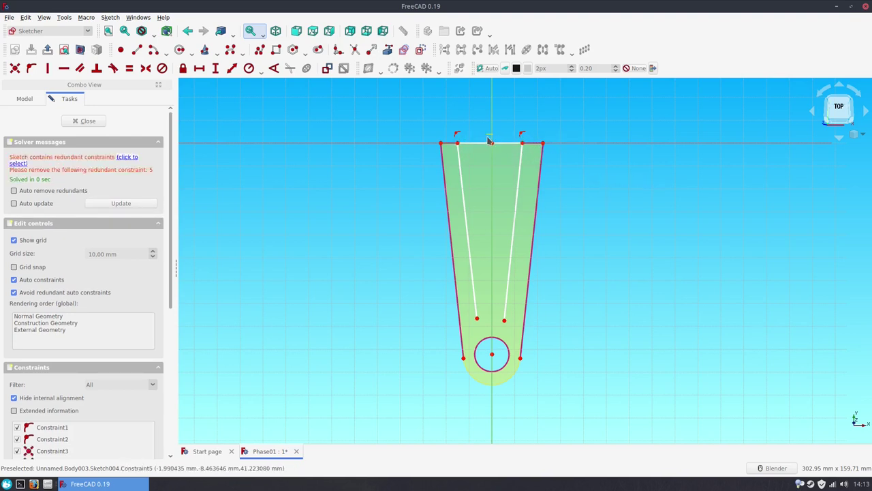
pyautogui.hotkey('ctrl', 'z')
pyautogui.click(466, 229)
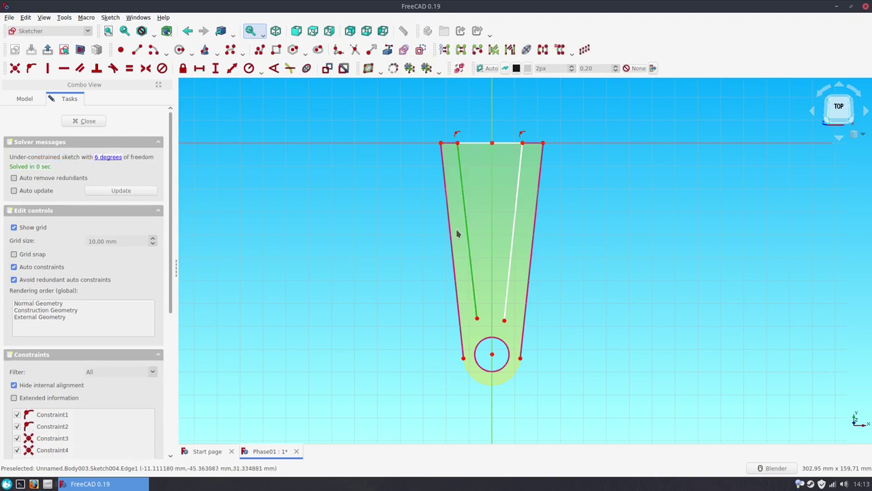
# Step: Make both inner lines parallel to the outer edges and their bottom ends symmetric
pyautogui.click(451, 234)
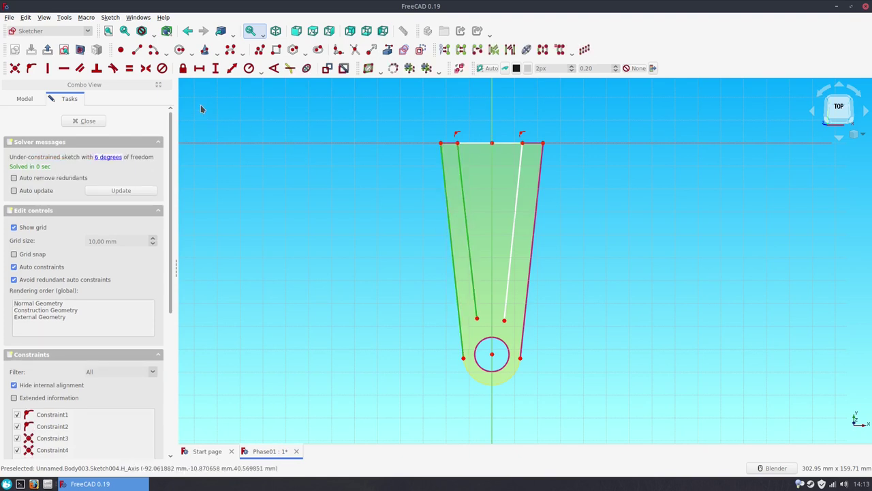
pyautogui.click(80, 68)
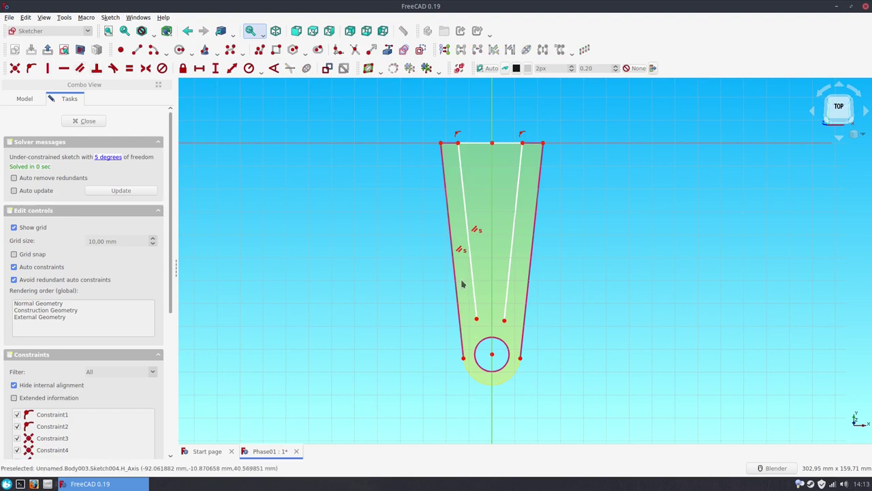
pyautogui.click(504, 321)
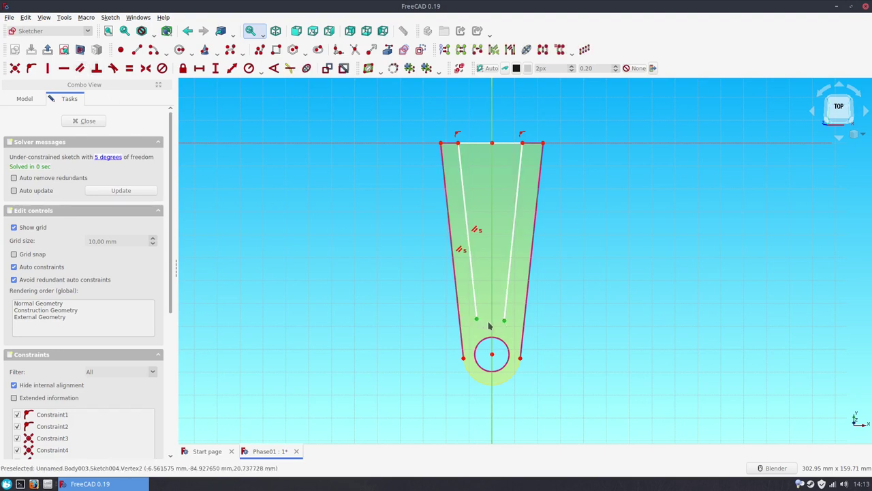
pyautogui.click(147, 71)
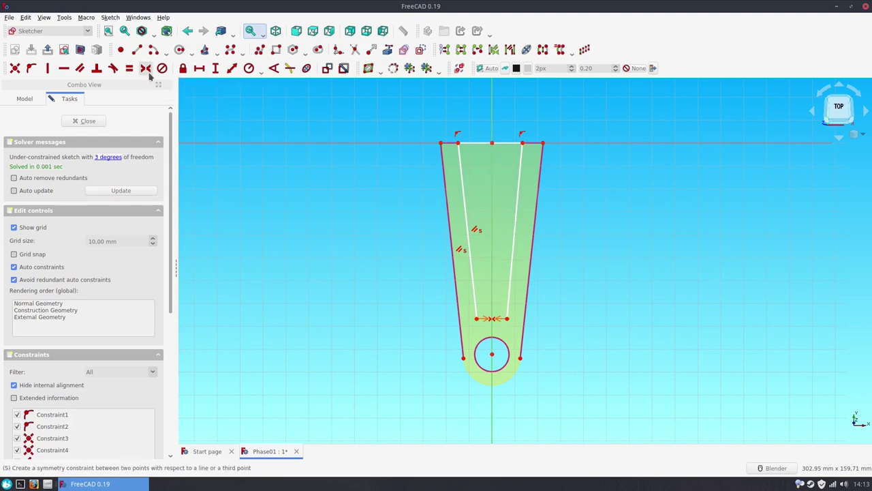
pyautogui.click(514, 227)
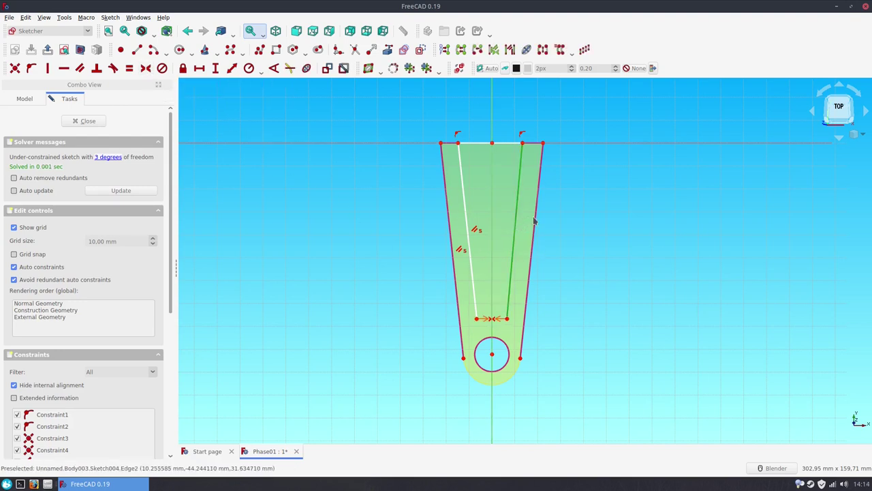
pyautogui.click(535, 218)
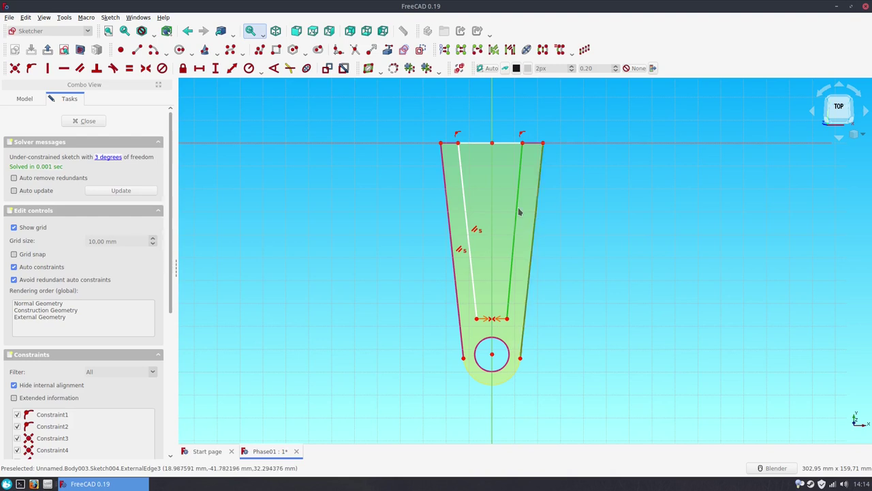
pyautogui.click(80, 68)
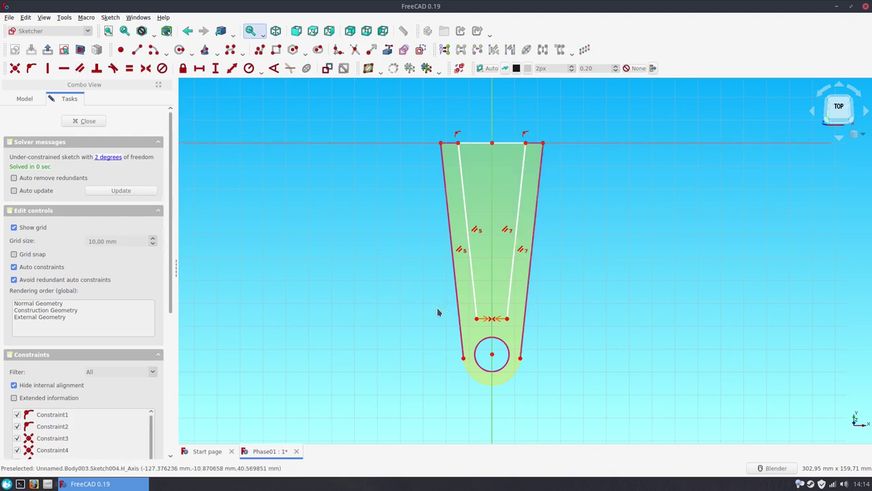
# Step: Set the left inner line's bottom end 7 mm from the left outer edge
pyautogui.click(477, 318)
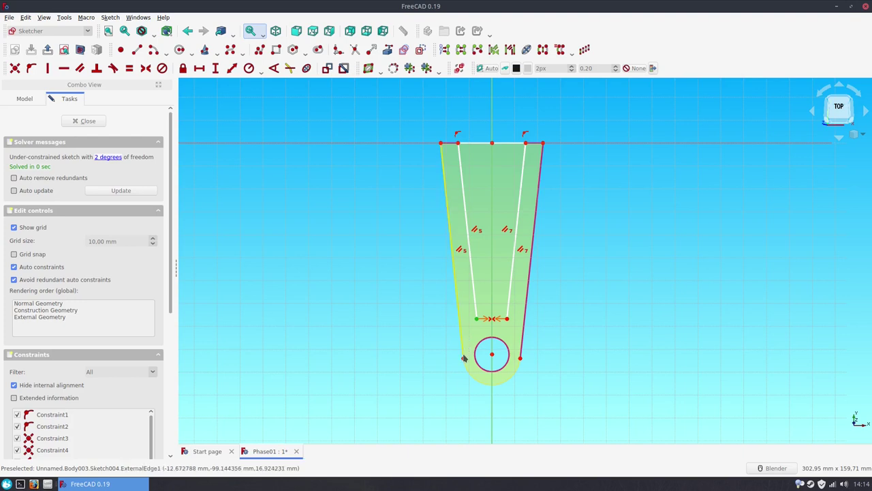
pyautogui.click(463, 358)
pyautogui.click(232, 69)
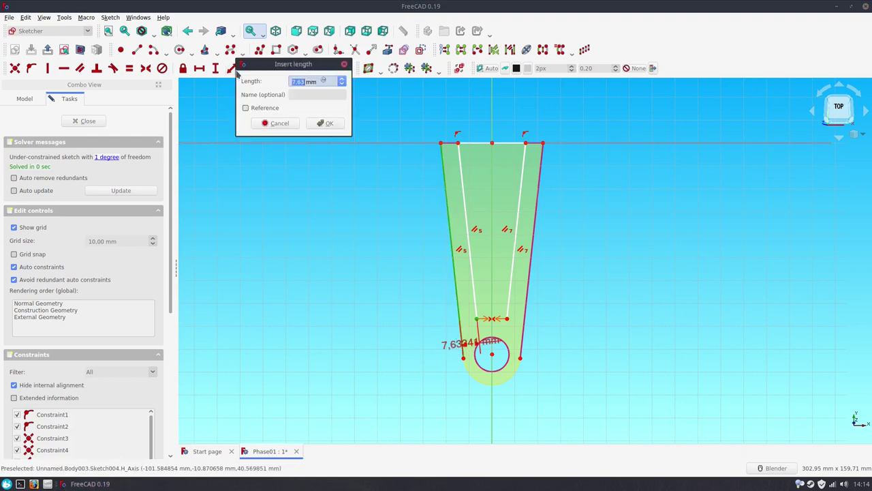
pyautogui.write('7')
pyautogui.press('Return')
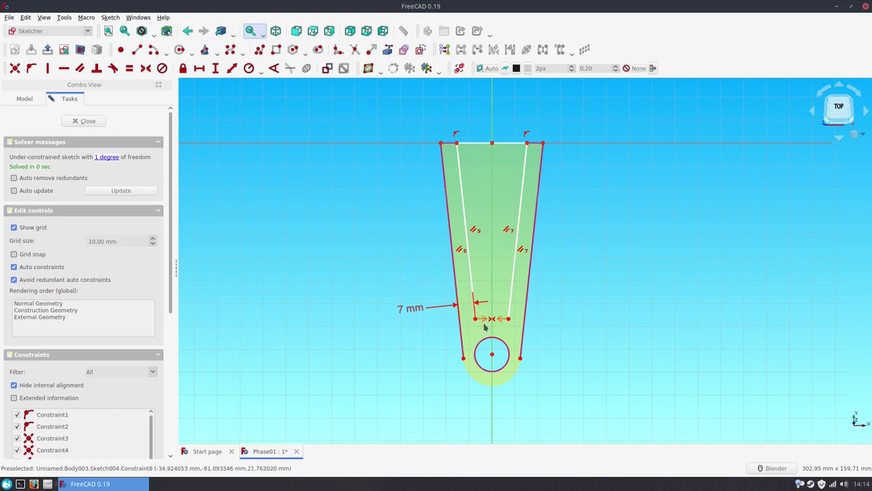
# Step: Draw an arc centred on the hole centre across the slot bottom
pyautogui.click(150, 56)
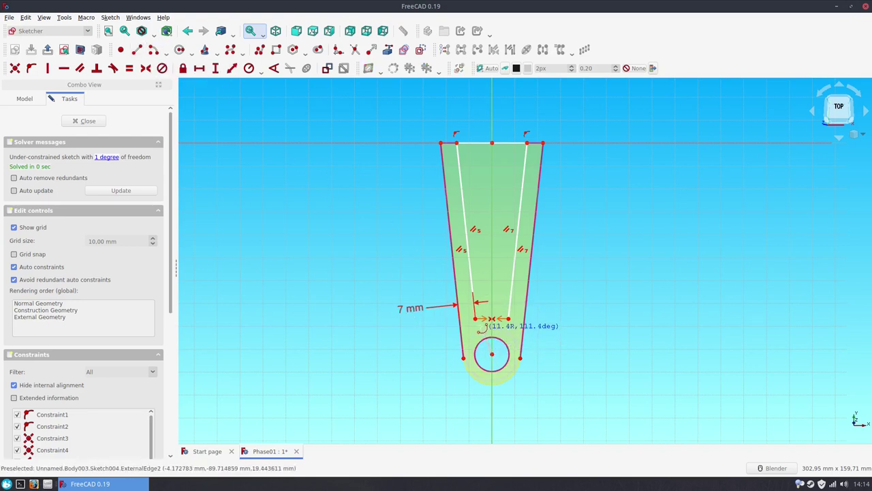
pyautogui.click(492, 355)
pyautogui.click(506, 319)
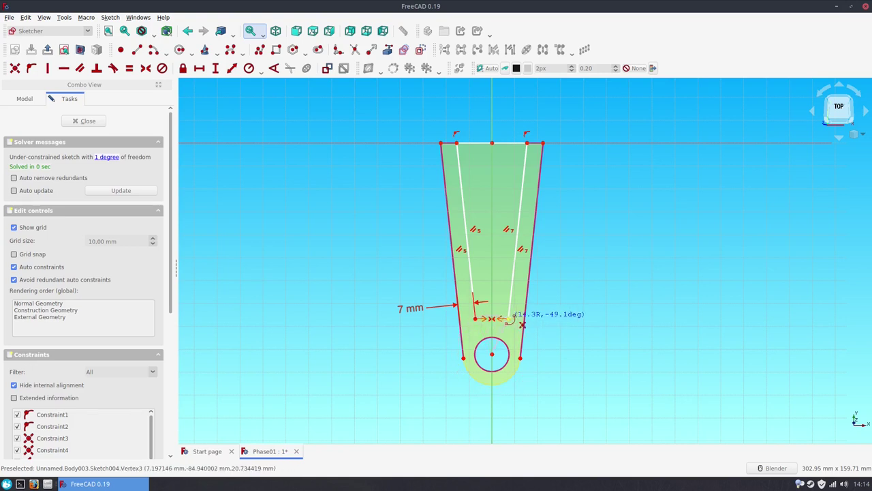
pyautogui.scroll(2, 517, 363)
pyautogui.scroll(1, 517, 363)
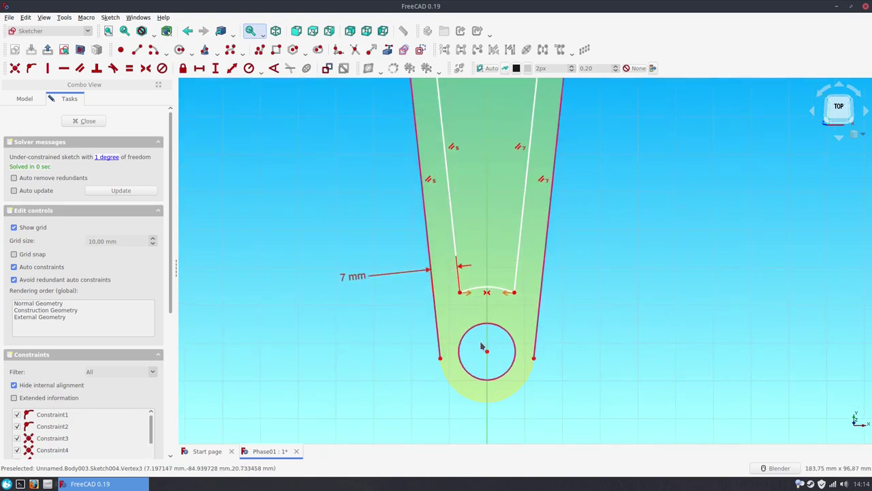
pyautogui.scroll(1, 484, 346)
pyautogui.scroll(1, 484, 347)
# Step: Constrain points onto the hole circle and the arc, and align them on the vertical axis
pyautogui.click(129, 71)
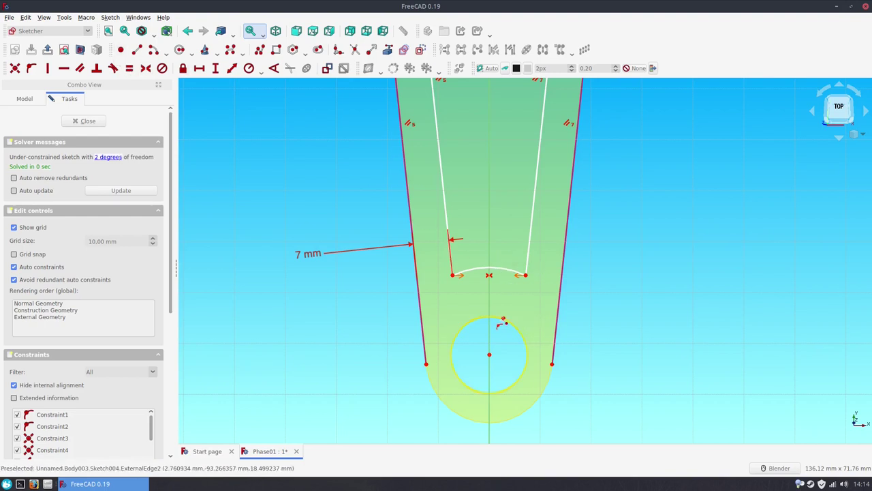
pyautogui.click(503, 319)
pyautogui.click(505, 270)
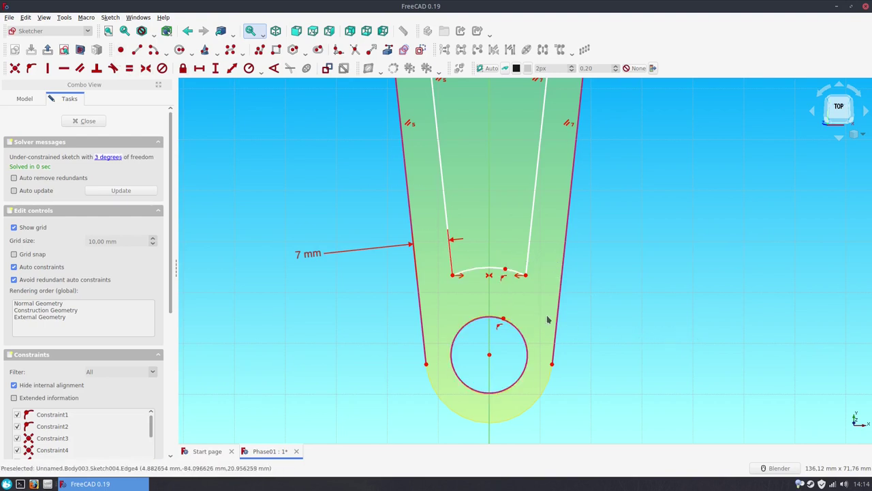
pyautogui.click(504, 318)
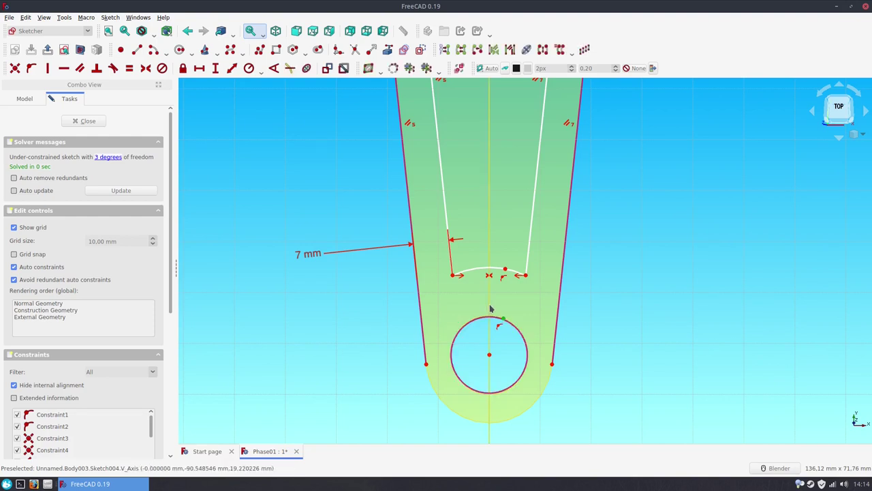
pyautogui.click(489, 310)
pyautogui.click(49, 69)
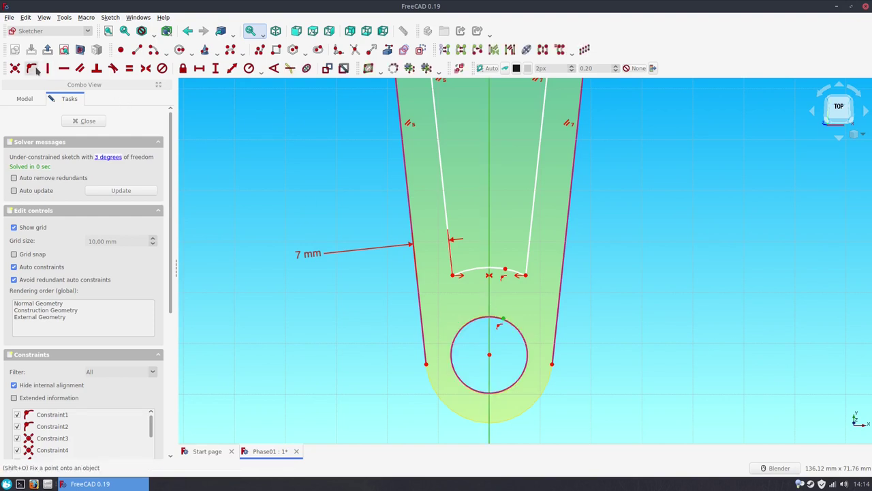
pyautogui.click(490, 259)
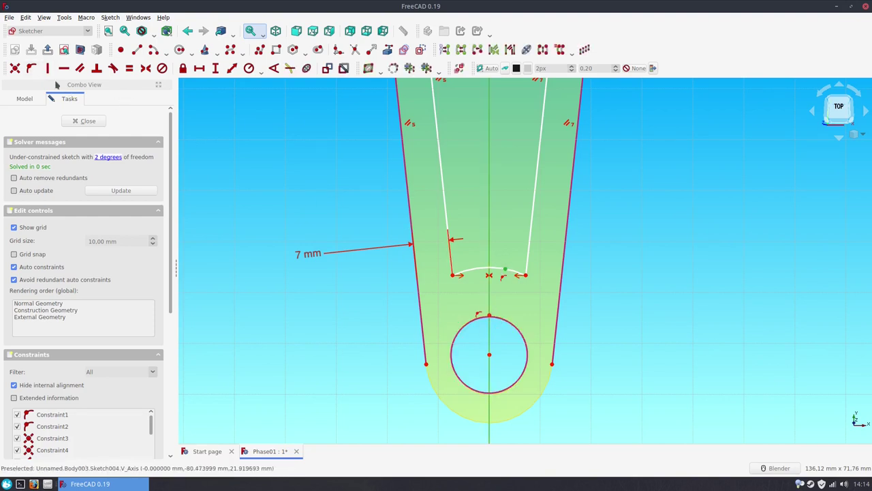
pyautogui.click(31, 69)
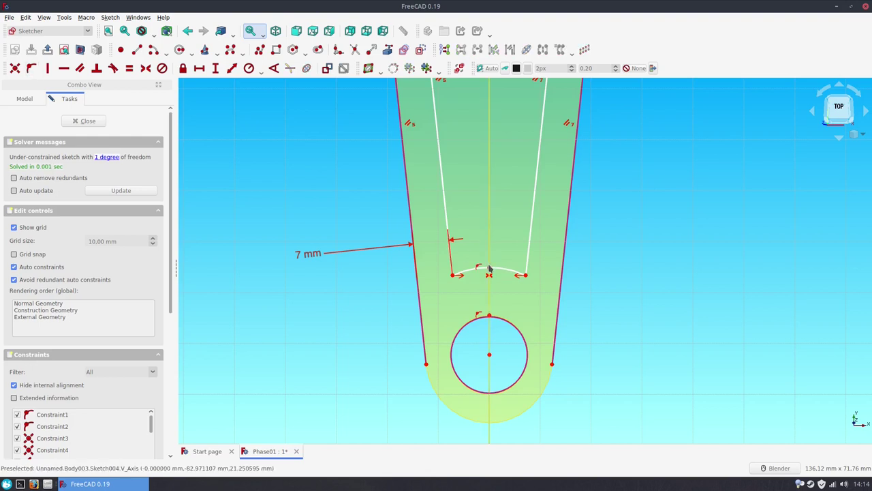
# Step: Set a 9.43 mm vertical gap between the arc's top and the circle's top
pyautogui.click(489, 269)
pyautogui.click(489, 315)
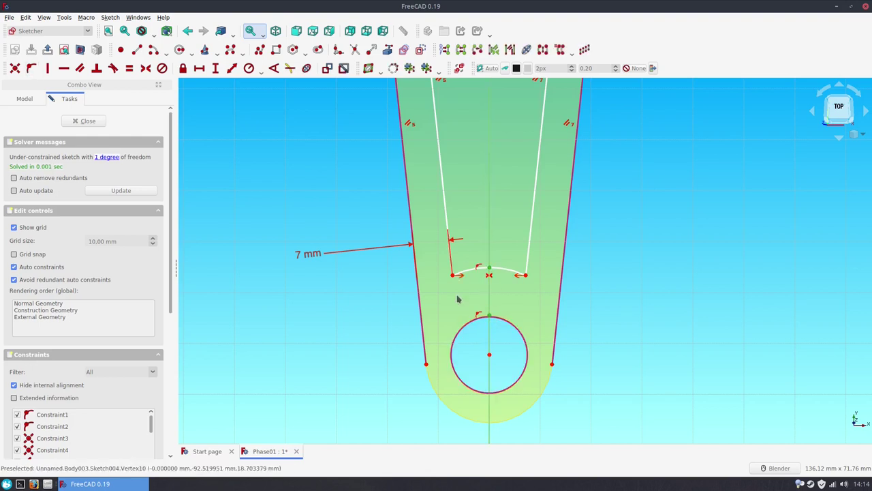
pyautogui.click(215, 68)
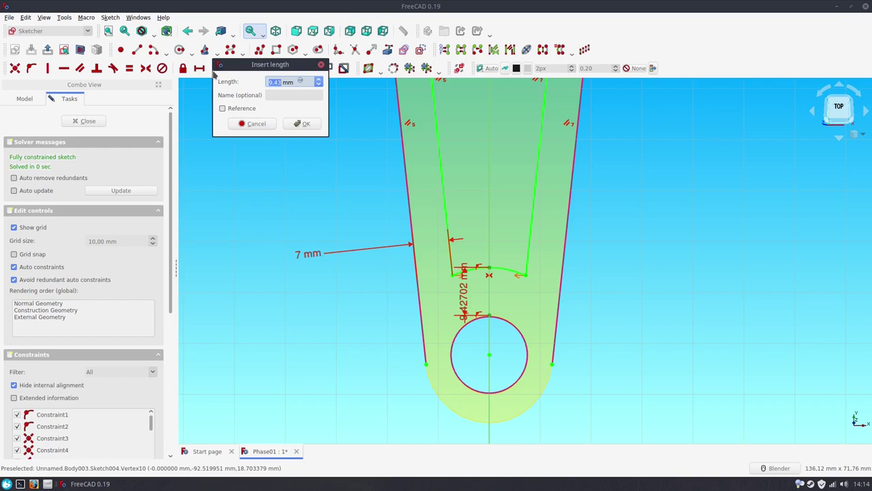
pyautogui.press('Return')
pyautogui.scroll(-2, 377, 323)
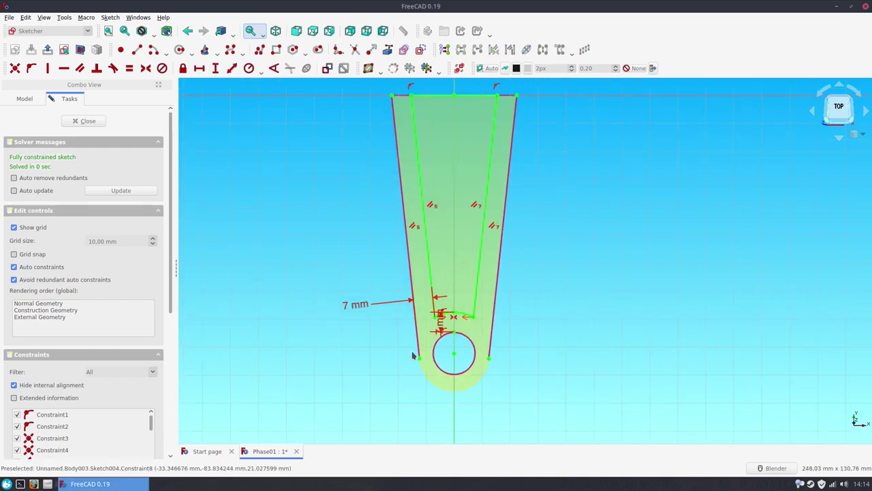
pyautogui.scroll(-2, 306, 296)
# Step: Close Sketch004 and begin renaming it with a pocket-surface label
pyautogui.click(88, 121)
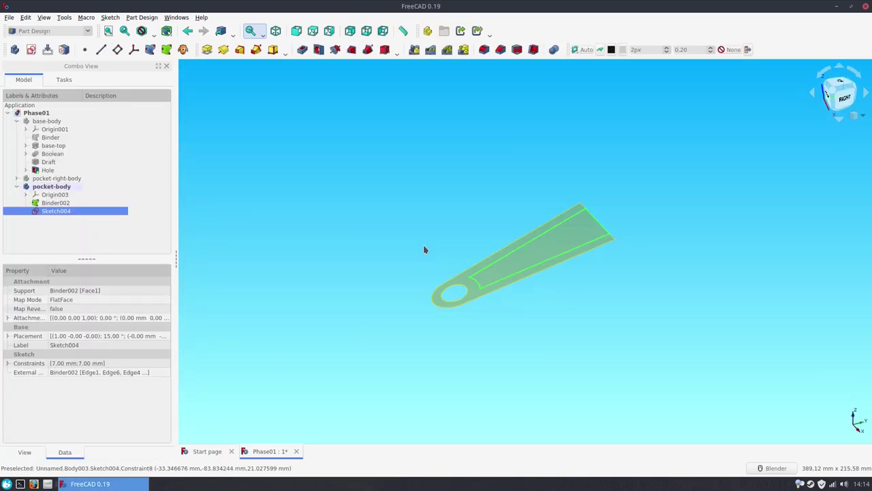
pyautogui.click(82, 211)
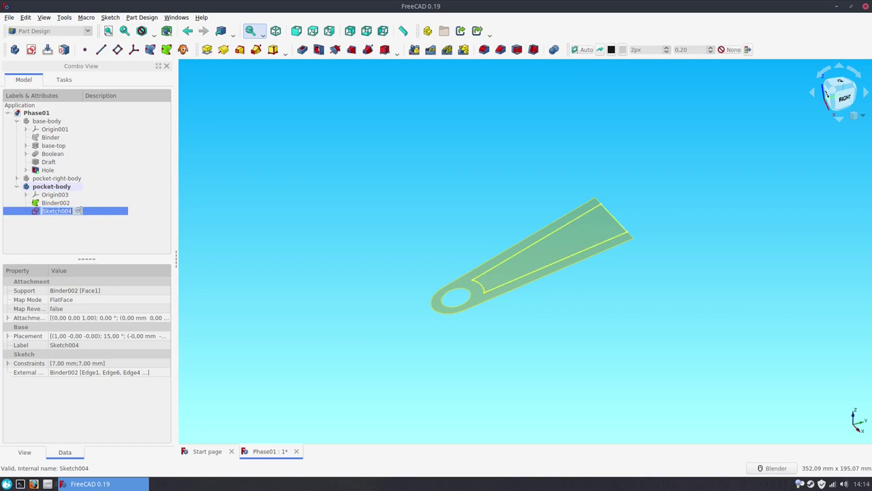
pyautogui.write('pocket-surface-s')
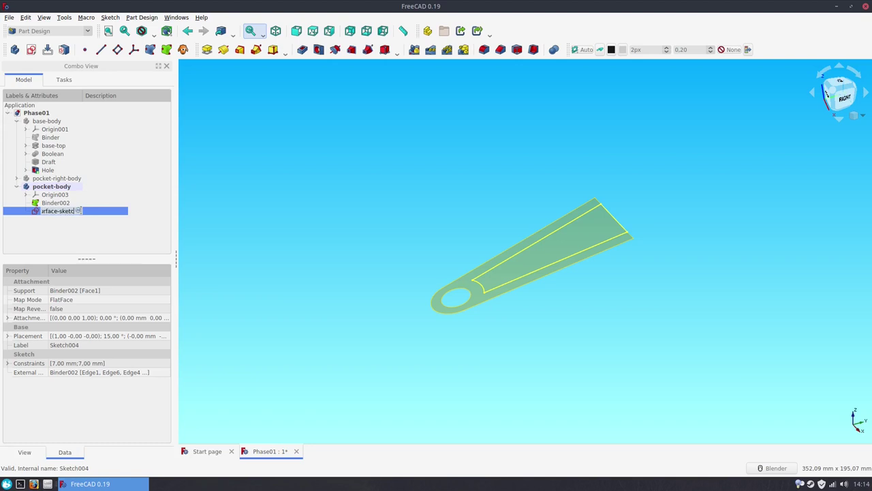
# Step: Commit the pocket-surface-sketch name and hide the Binder002 face
pyautogui.click(70, 204)
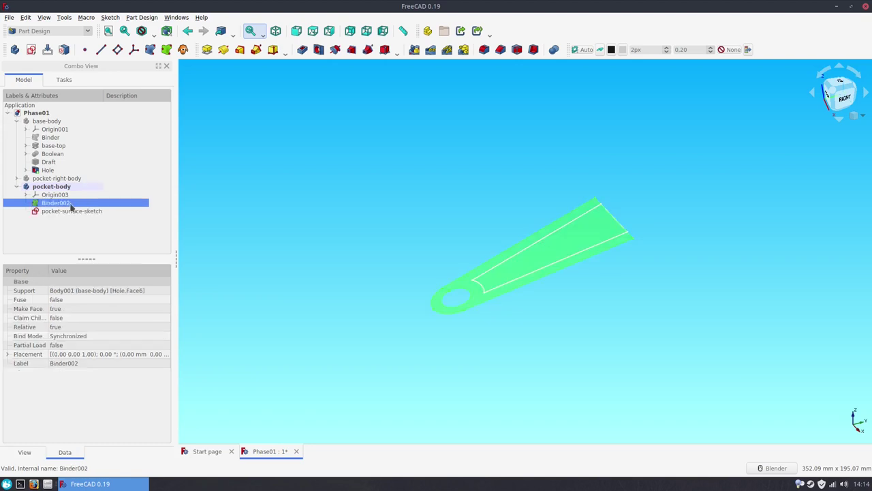
pyautogui.press('space')
pyautogui.click(351, 196)
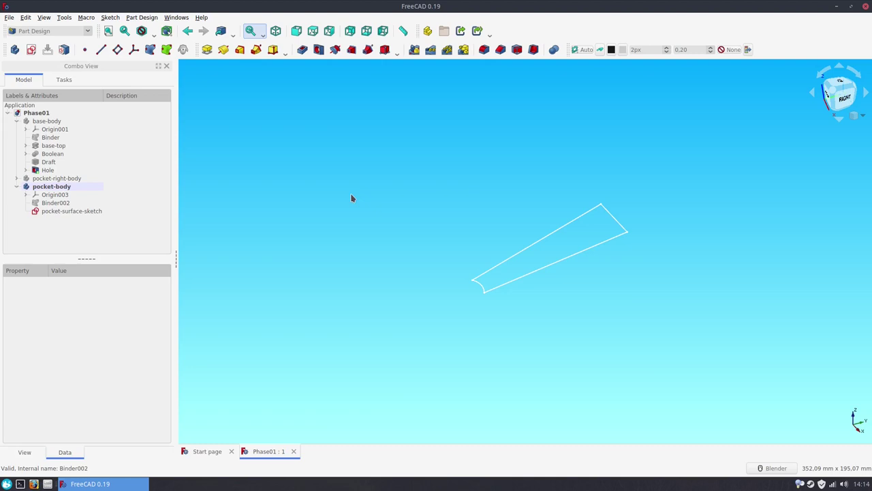
# Step: Start a new sketch in pocket-body on XY_Plane003
pyautogui.click(31, 49)
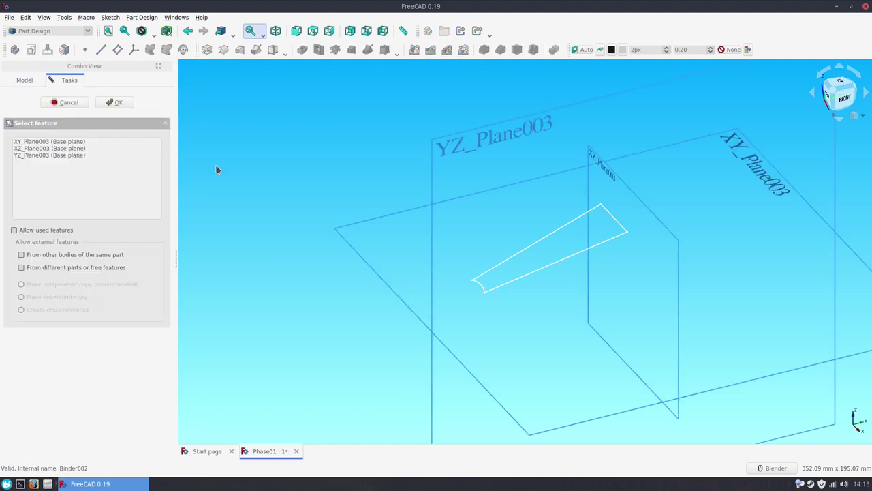
pyautogui.click(840, 85)
pyautogui.scroll(-3, 407, 224)
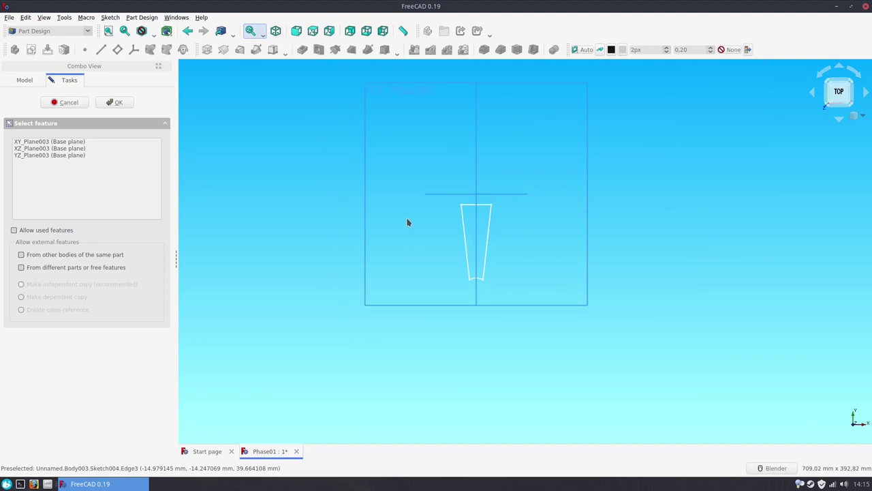
pyautogui.click(394, 90)
# Step: Open the sketch and link the outline's side edge and bottom arc as external geometry
pyautogui.click(131, 106)
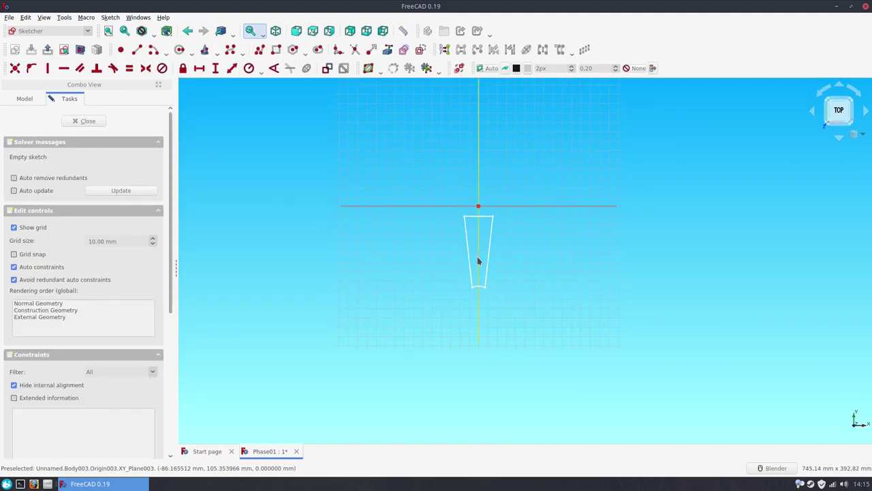
pyautogui.scroll(3, 522, 293)
pyautogui.scroll(2, 497, 245)
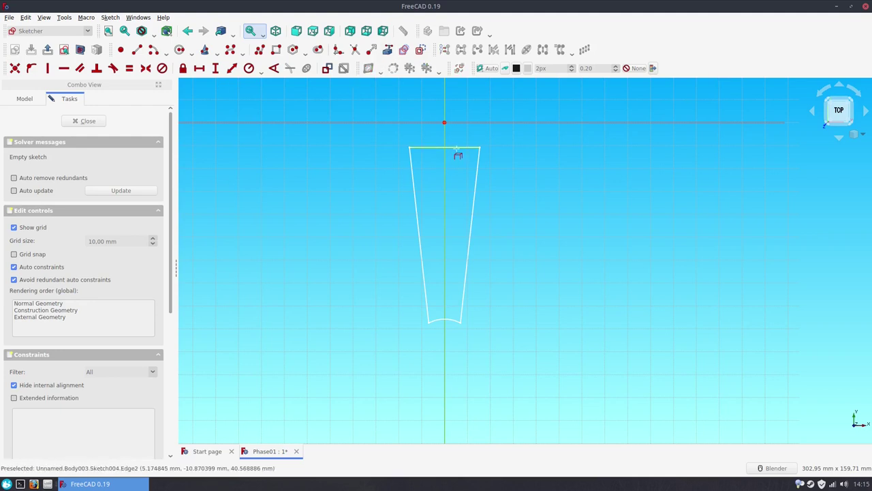
pyautogui.click(479, 163)
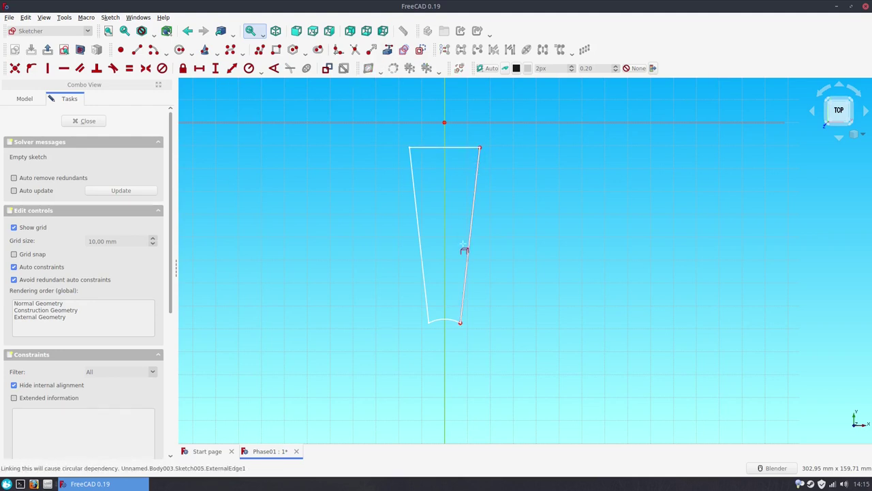
pyautogui.click(451, 318)
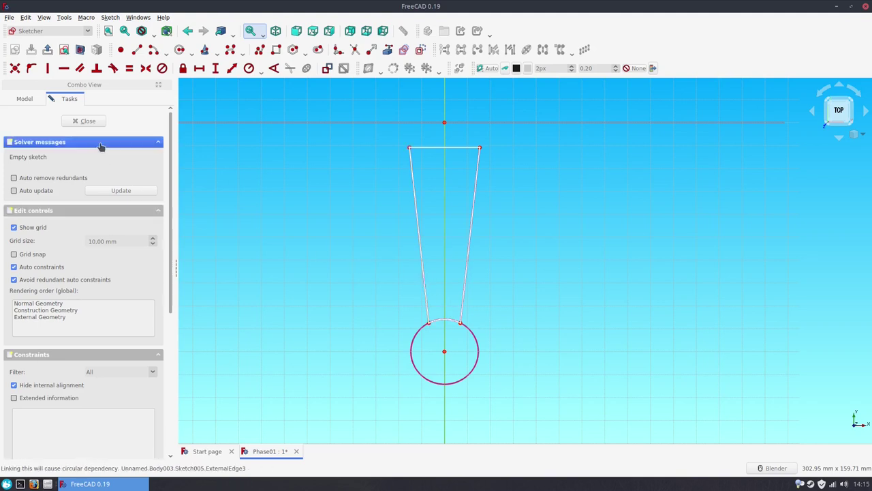
# Step: Hide pocket-surface-sketch so only the new sketch's references remain visible
pyautogui.click(24, 98)
pyautogui.click(68, 239)
pyautogui.press('space')
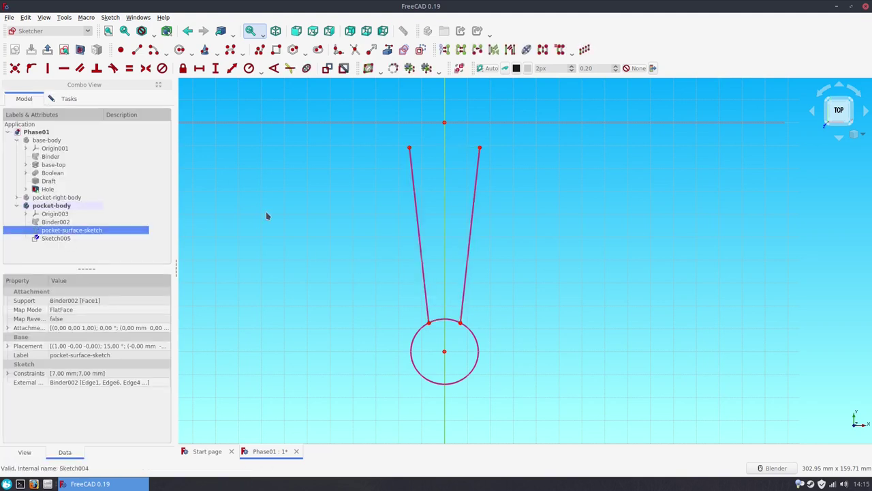
pyautogui.click(267, 214)
pyautogui.click(69, 99)
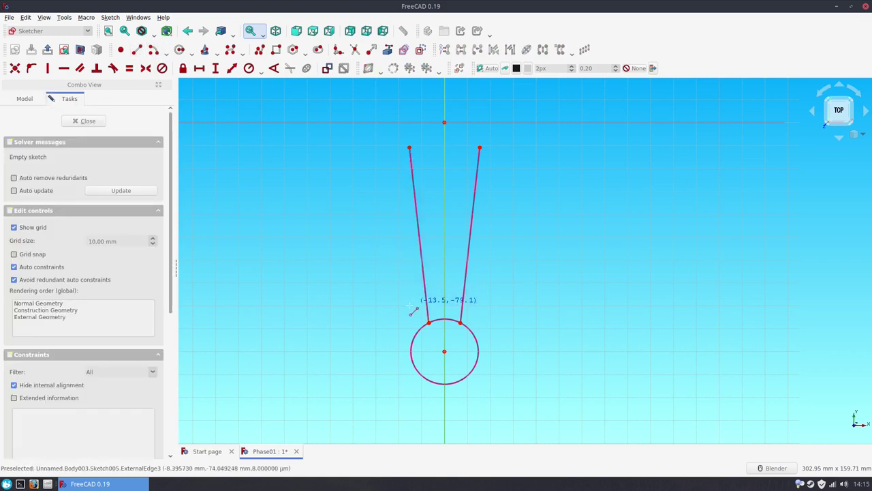
# Step: Draw two slanted lines beside the referenced edges, each ending on the horizontal axis
pyautogui.click(413, 315)
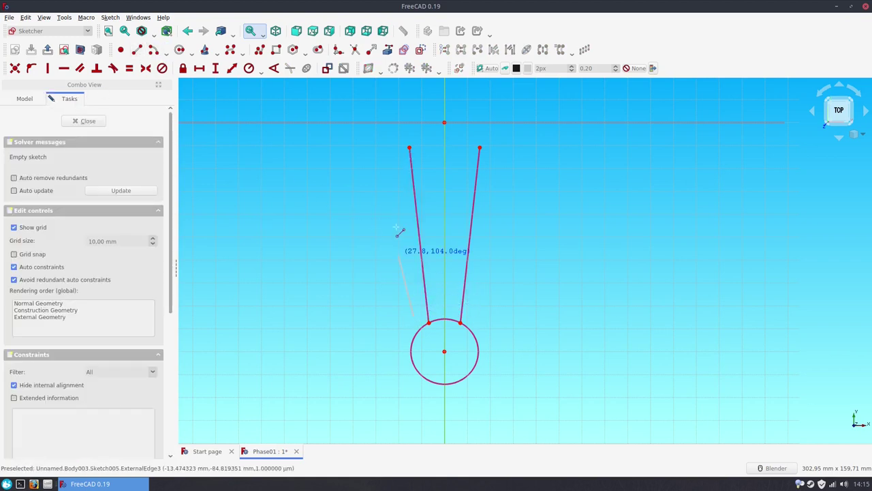
pyautogui.click(383, 122)
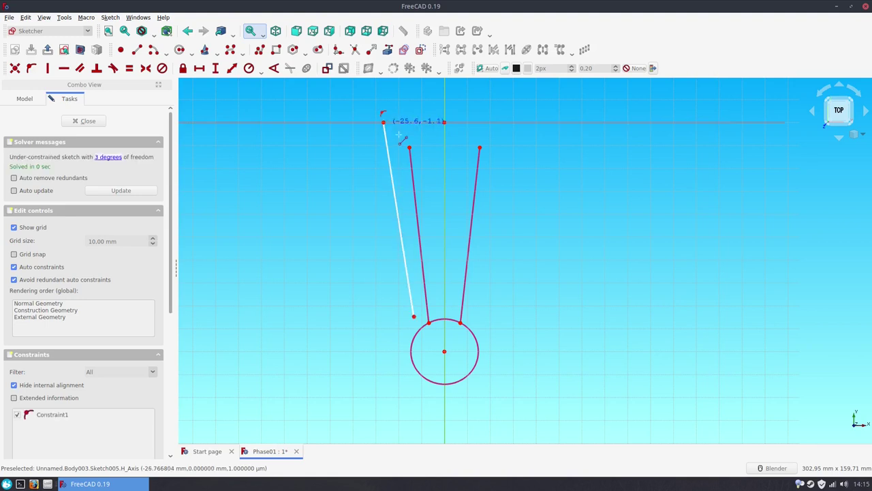
pyautogui.click(482, 315)
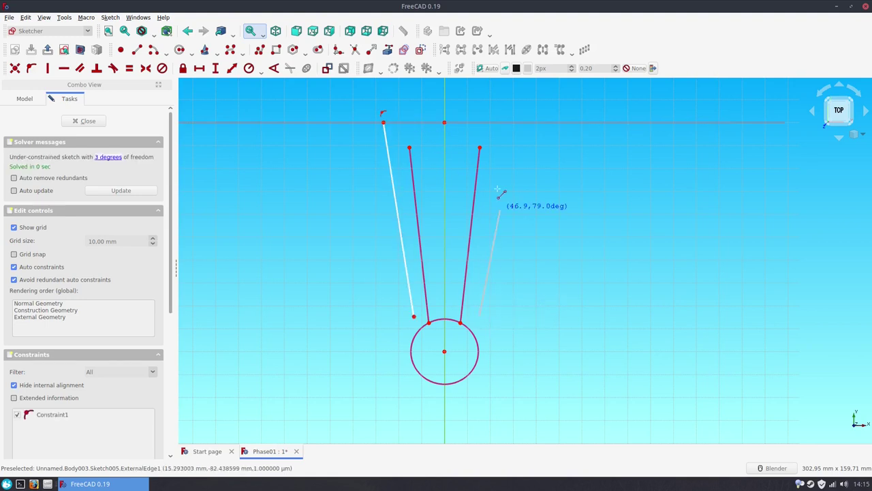
pyautogui.click(504, 122)
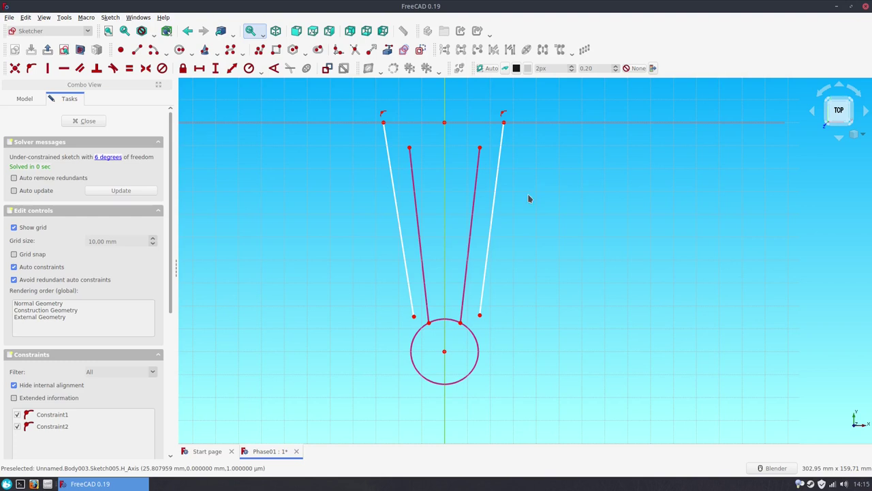
pyautogui.click(394, 187)
# Step: Make both lines parallel to their referenced edges and attach their lower endpoints to those edges
pyautogui.click(414, 188)
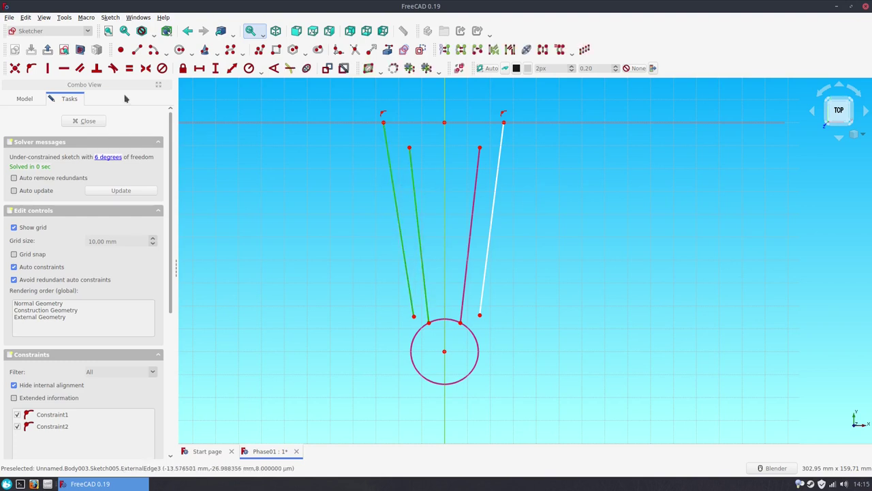
pyautogui.click(80, 68)
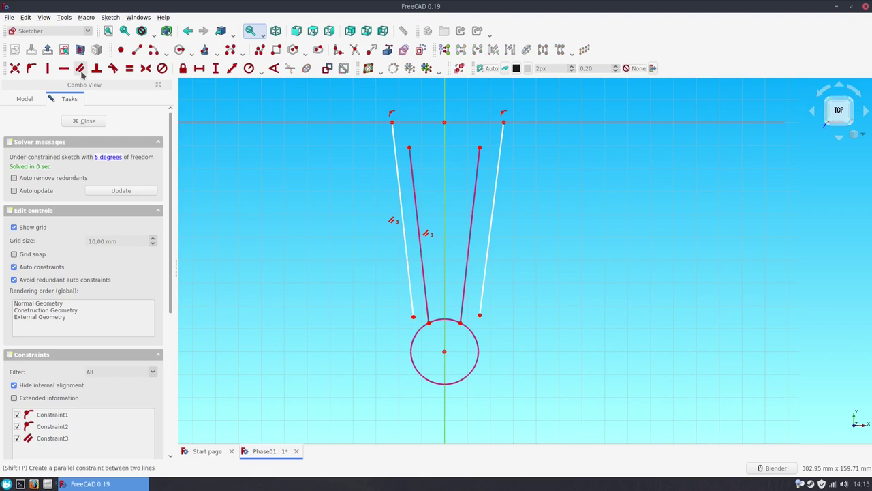
pyautogui.click(497, 197)
pyautogui.click(473, 204)
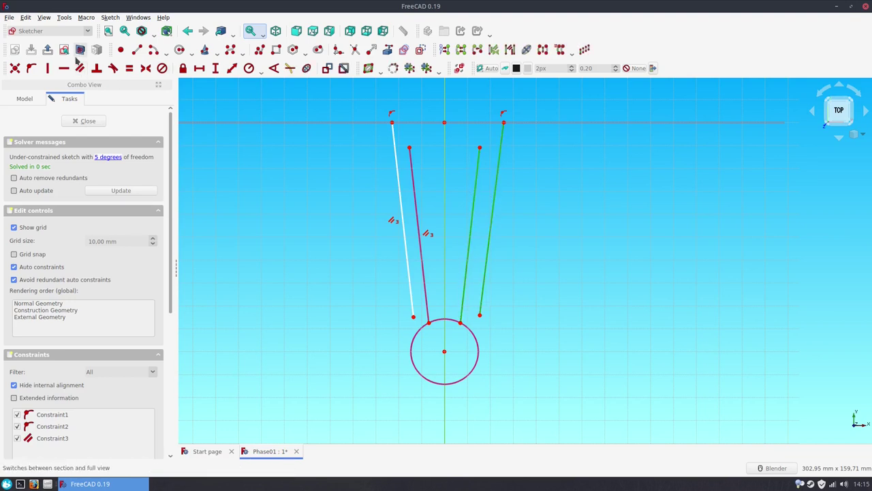
pyautogui.click(80, 68)
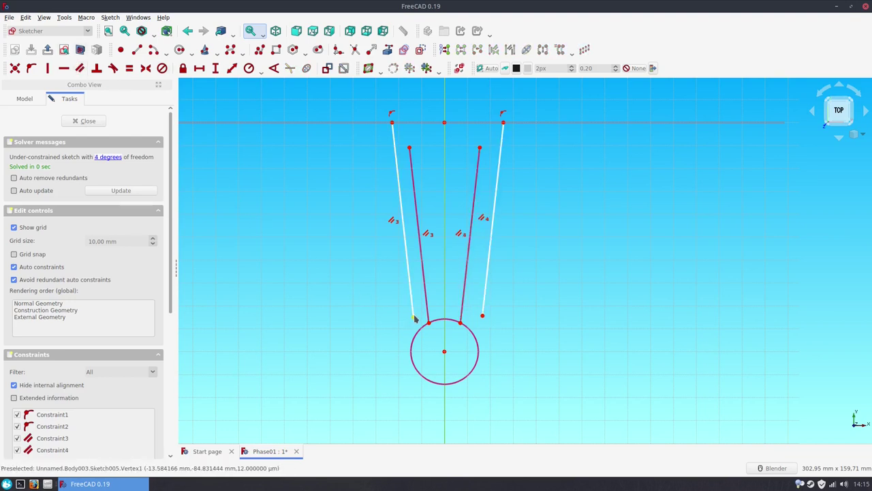
pyautogui.click(413, 319)
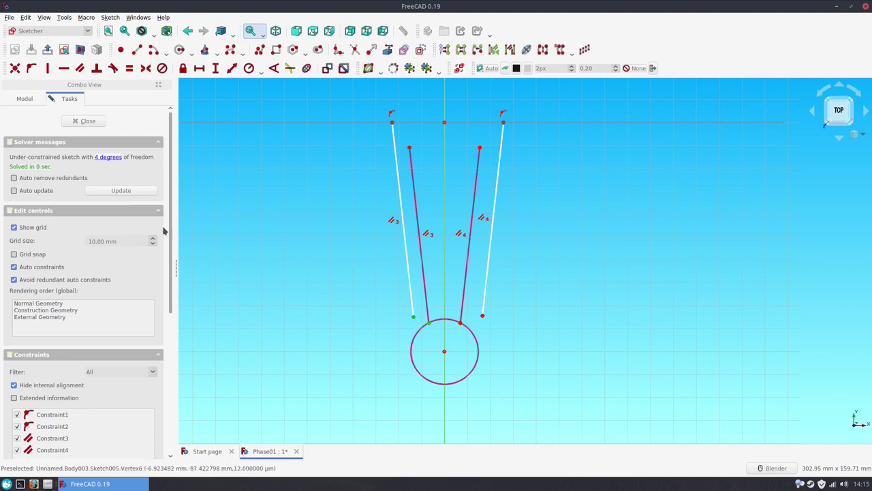
pyautogui.click(14, 68)
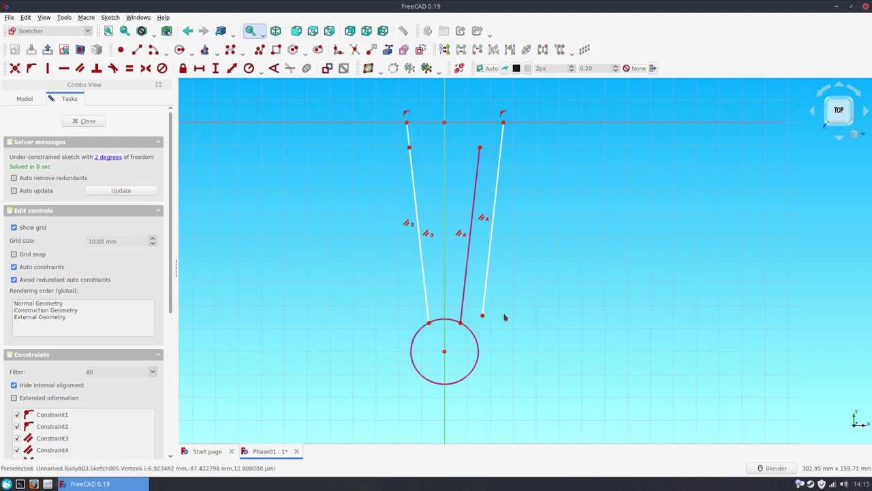
pyautogui.click(482, 318)
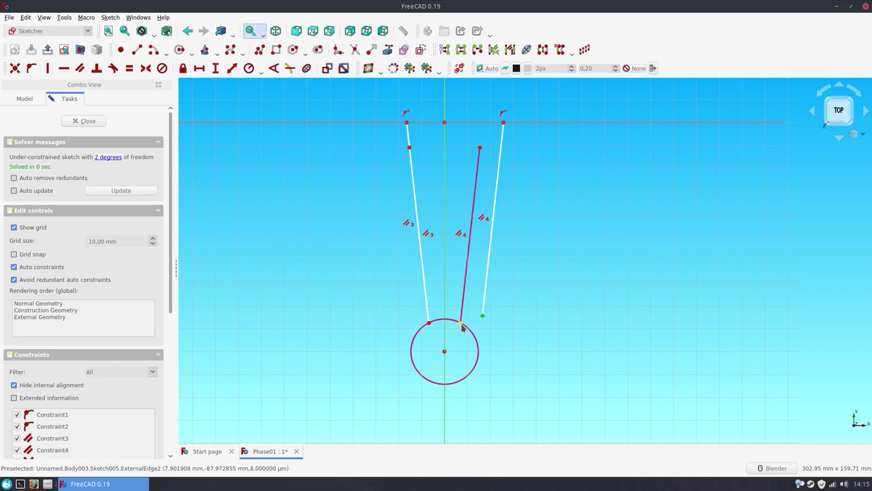
pyautogui.click(29, 70)
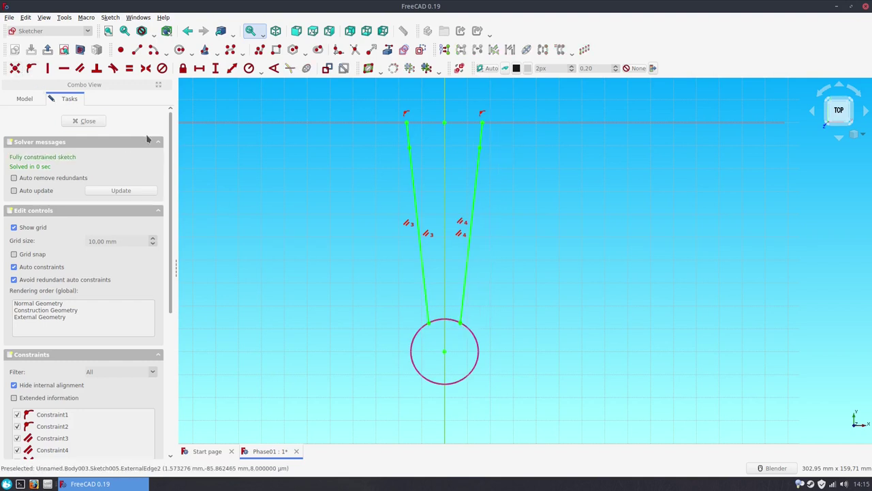
# Step: Close the profile with a top line and a bottom arc centred on the circle's centre
pyautogui.click(137, 50)
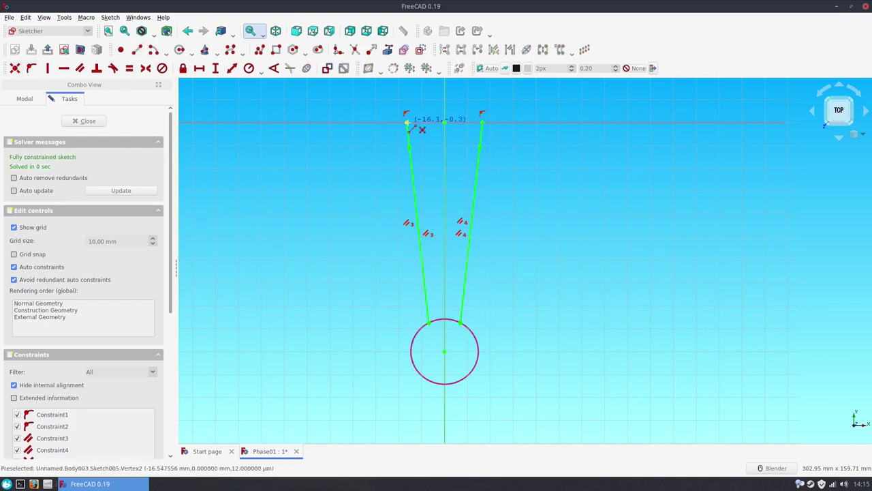
pyautogui.click(407, 123)
pyautogui.click(482, 123)
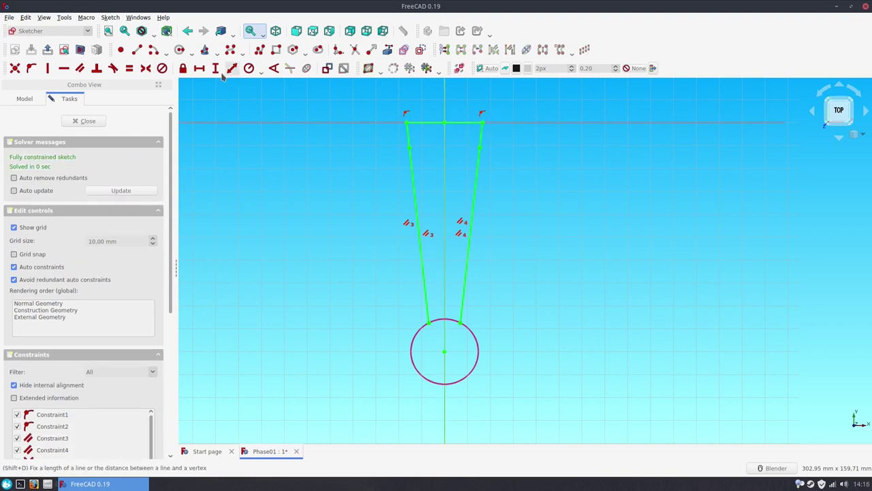
pyautogui.click(154, 50)
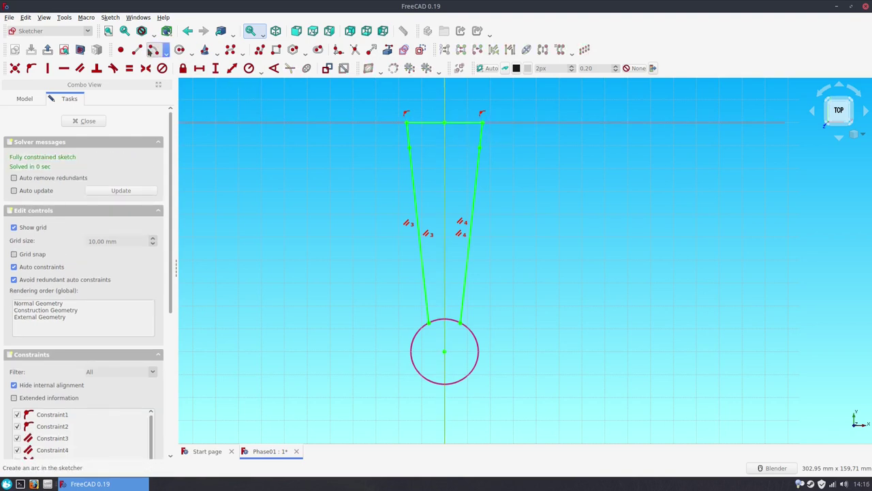
pyautogui.click(445, 353)
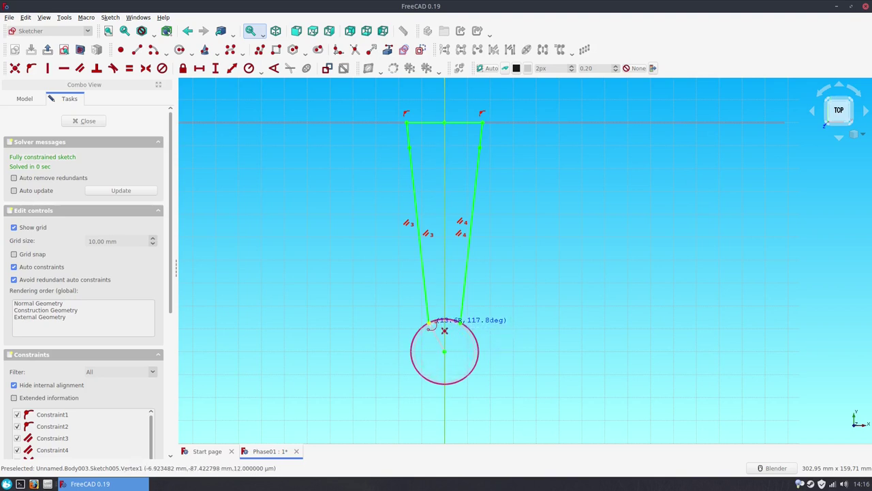
pyautogui.click(430, 324)
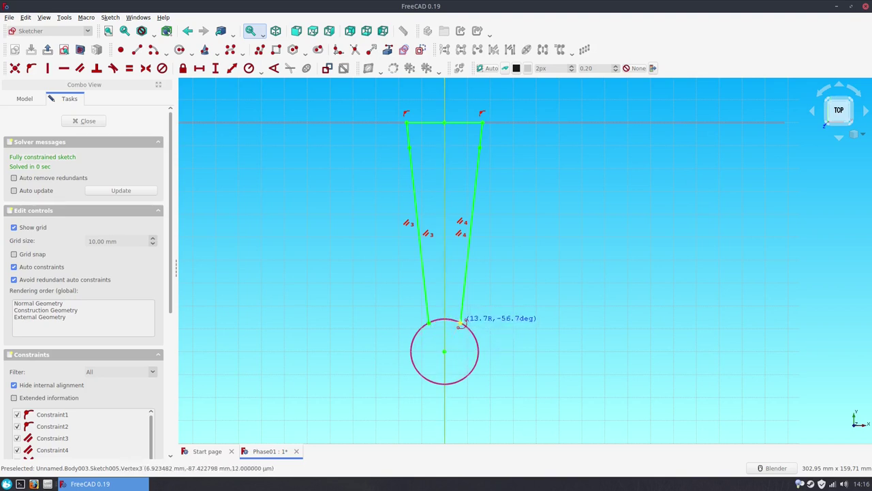
pyautogui.click(461, 322)
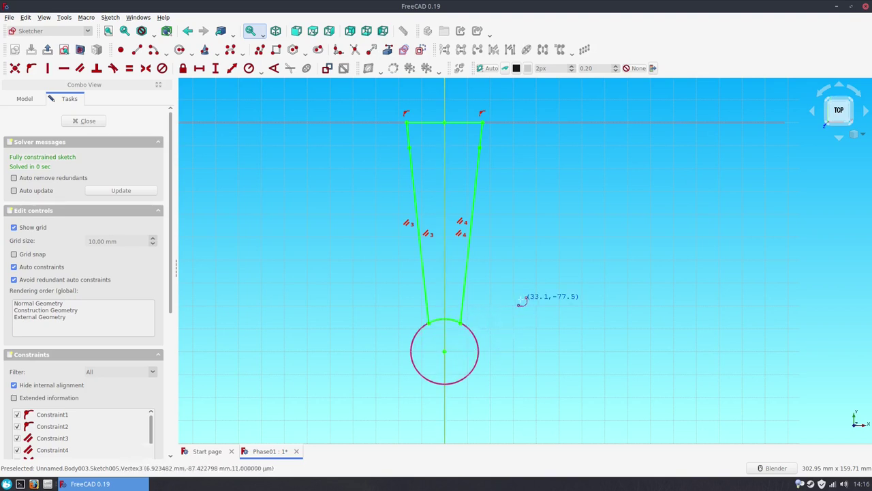
# Step: Leave the sketch and rename Sketch005 to pocket-top-sketch
pyautogui.click(85, 121)
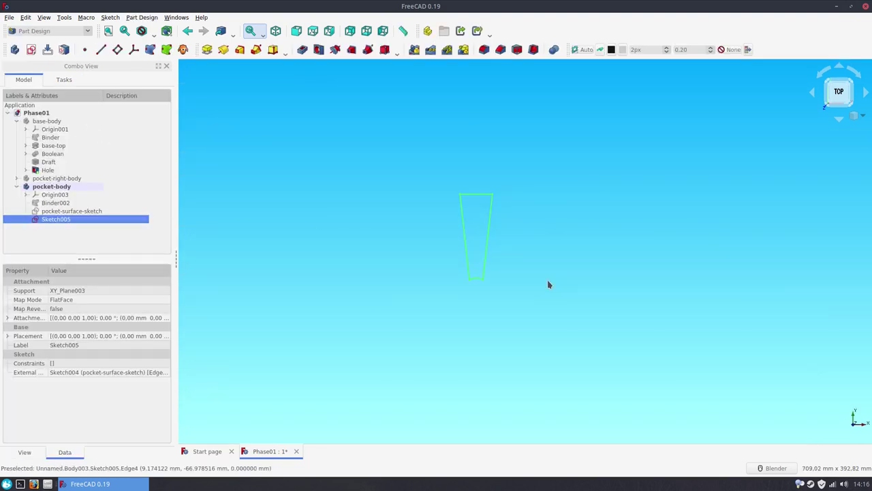
pyautogui.moveTo(547, 282); pyautogui.dragTo(379, 190, button='middle')
pyautogui.scroll(2, 546, 242)
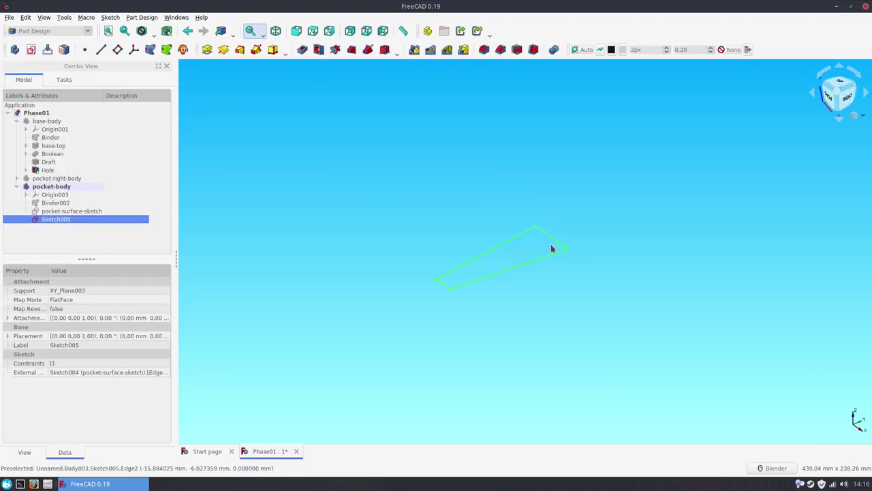
pyautogui.scroll(2, 441, 236)
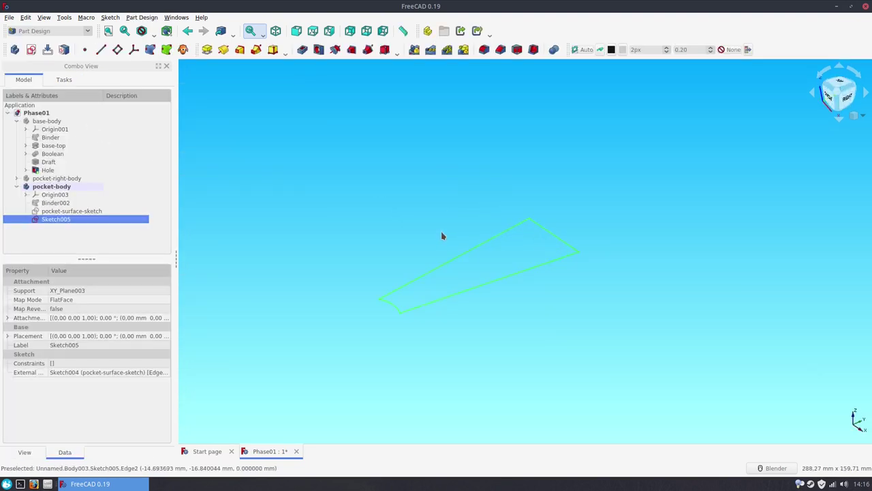
pyautogui.click(46, 221)
pyautogui.write('co')
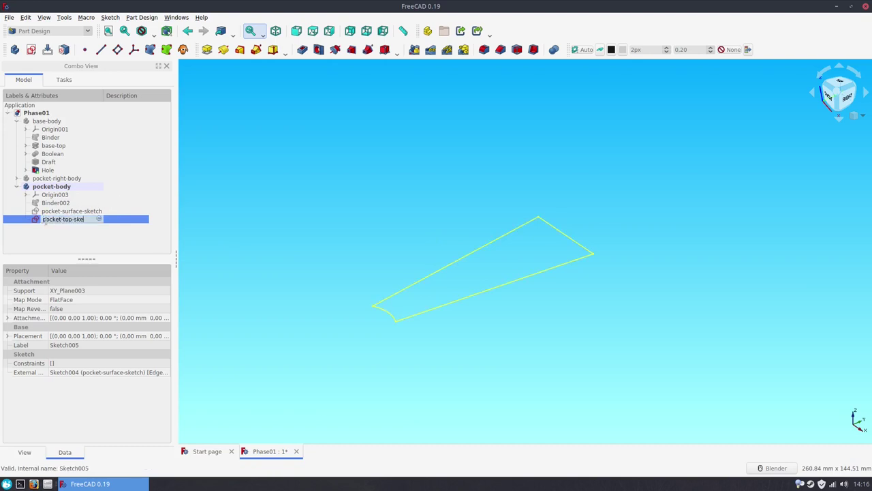
pyautogui.press('Return')
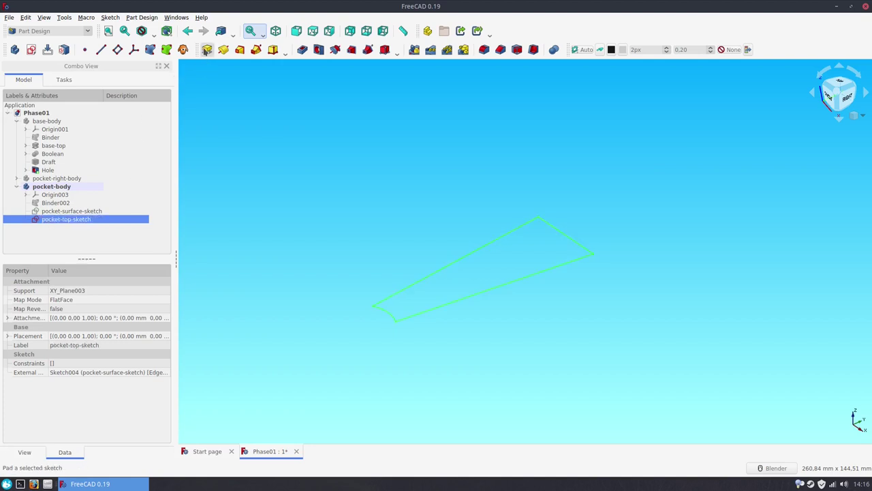
# Step: Pad pocket-top-sketch to a length of 50 mm
pyautogui.click(206, 50)
pyautogui.write('50')
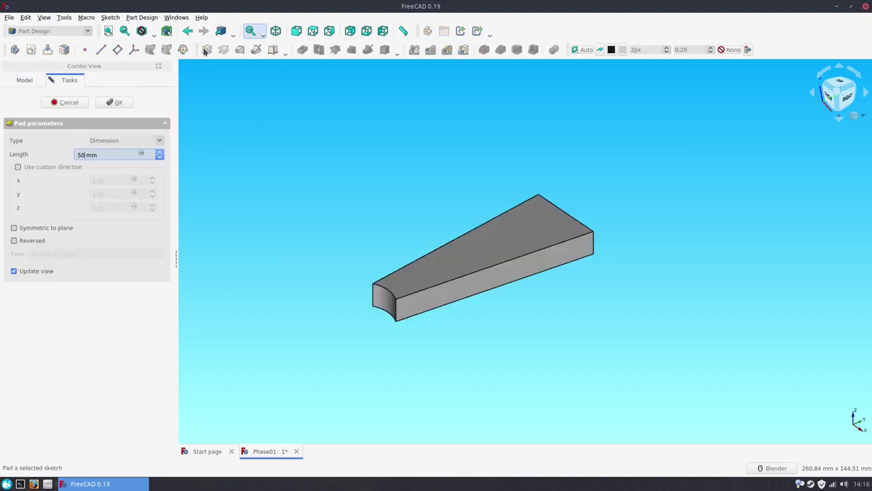
pyautogui.press('Return')
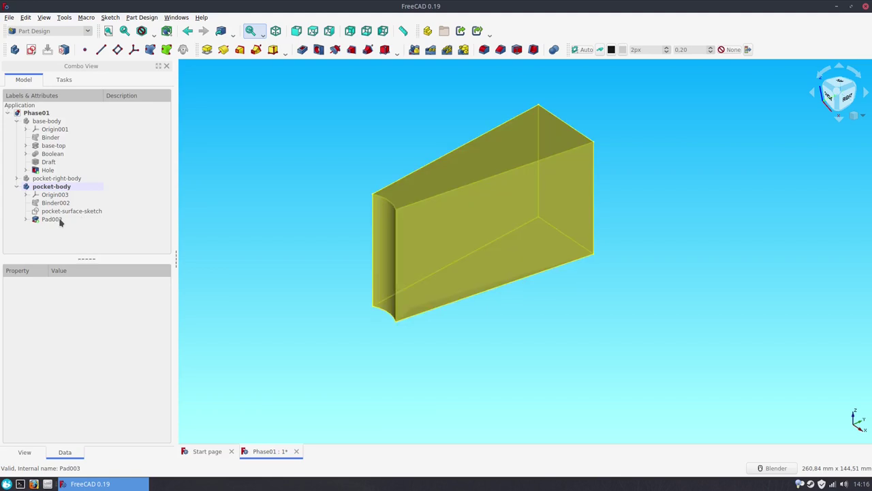
# Step: Rename Pad003 to pocket-top
pyautogui.click(59, 220)
pyautogui.click(59, 220)
pyautogui.write('pocket-top')
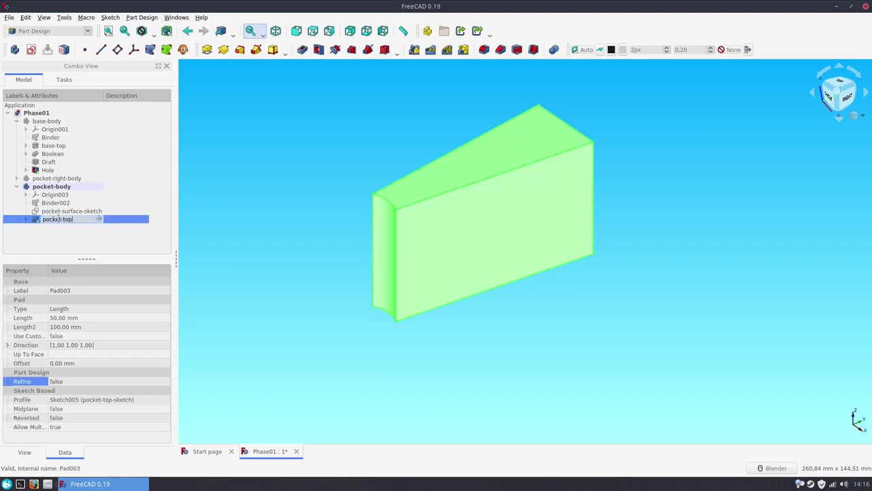
pyautogui.press('Return')
pyautogui.click(228, 199)
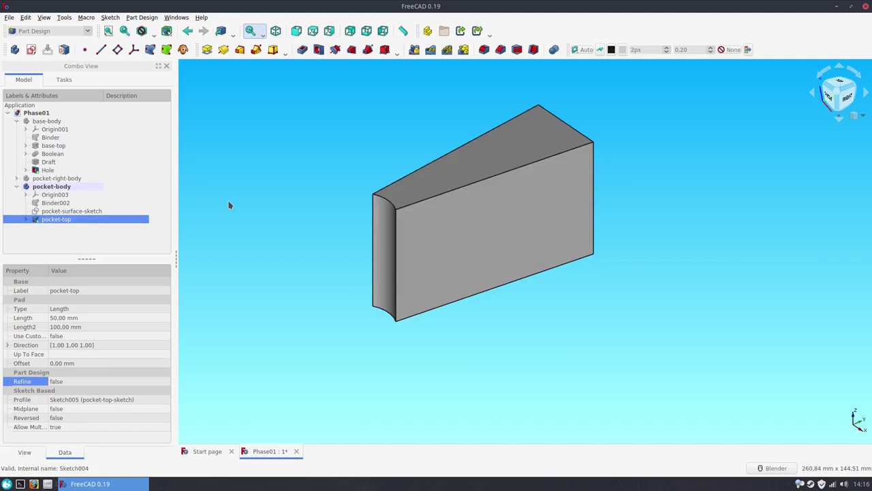
# Step: Make pocket-right-body visible again
pyautogui.click(74, 179)
pyautogui.press('space')
pyautogui.click(284, 185)
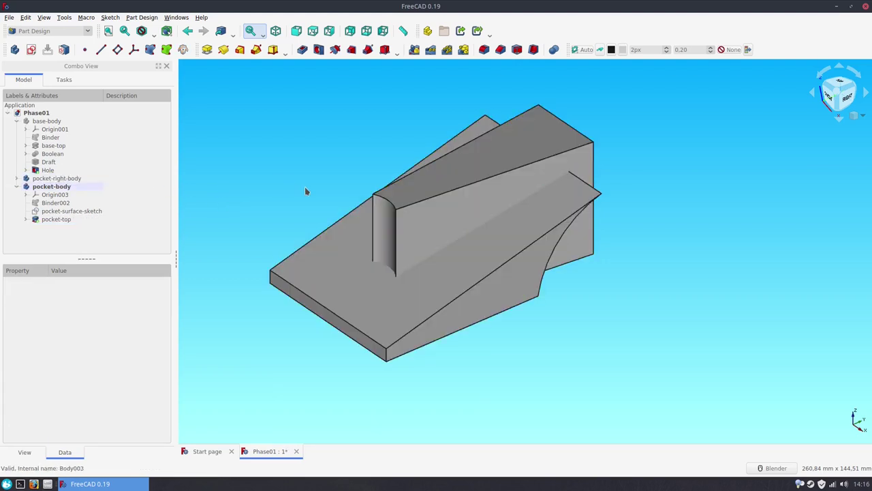
# Step: Create a Common boolean of pocket-body with pocket-right-body
pyautogui.click(553, 50)
pyautogui.click(65, 276)
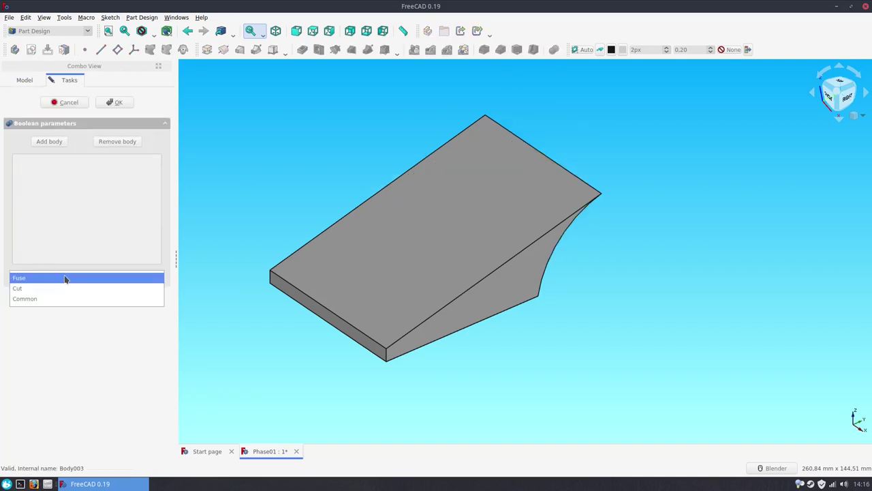
pyautogui.click(50, 302)
pyautogui.click(61, 150)
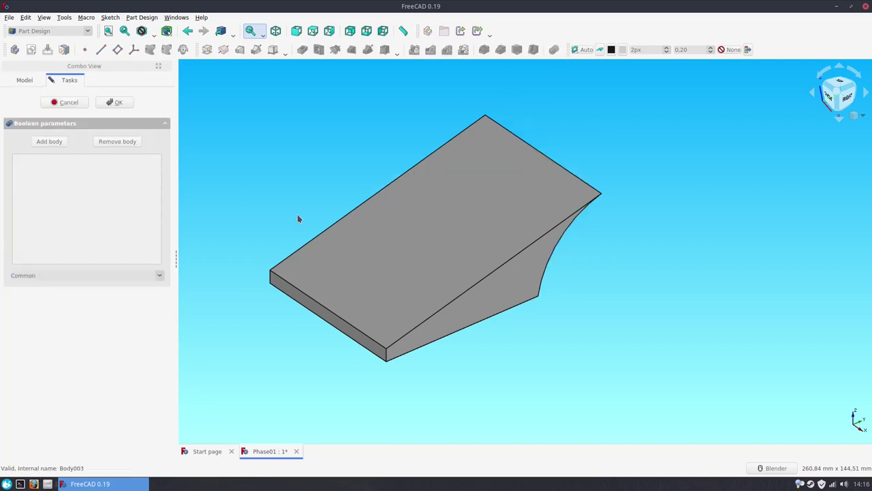
pyautogui.click(368, 254)
pyautogui.click(115, 102)
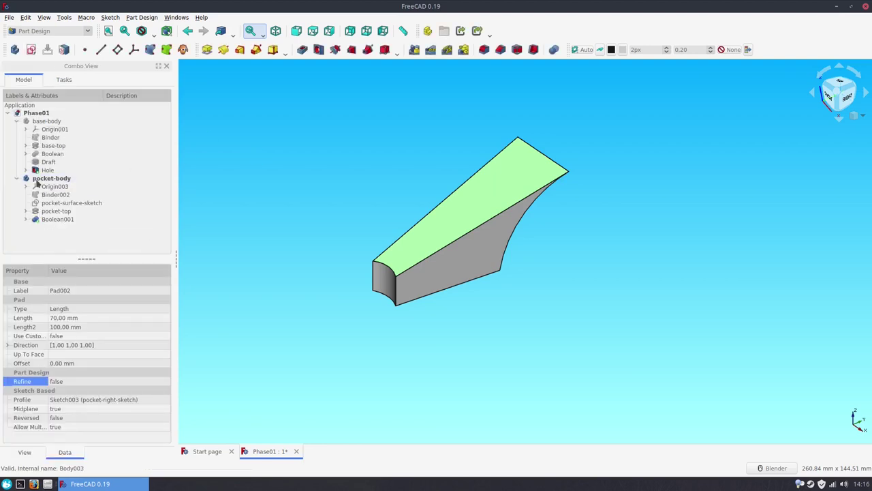
pyautogui.click(302, 142)
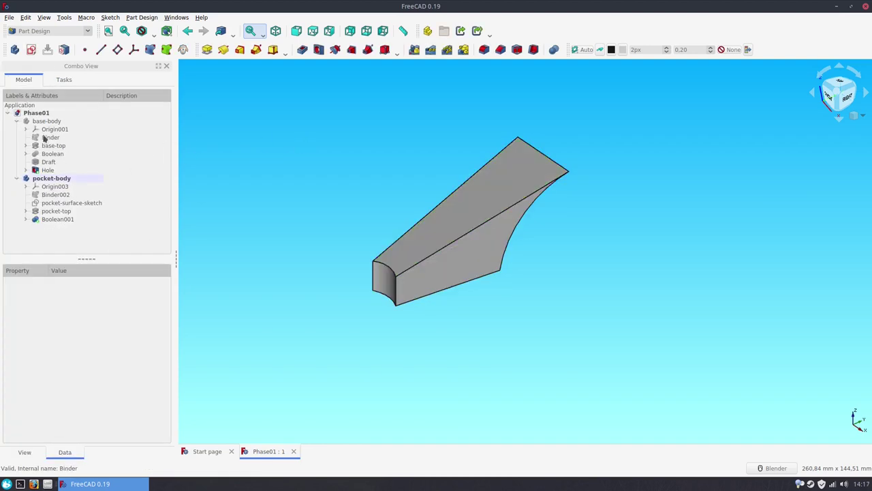
# Step: Show base-body and create a new body named half-body
pyautogui.click(46, 121)
pyautogui.press('space')
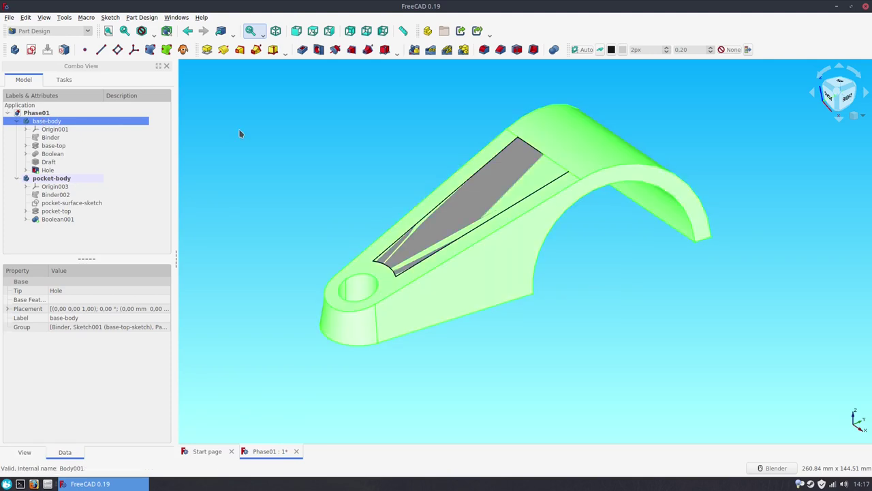
pyautogui.click(222, 135)
pyautogui.click(14, 49)
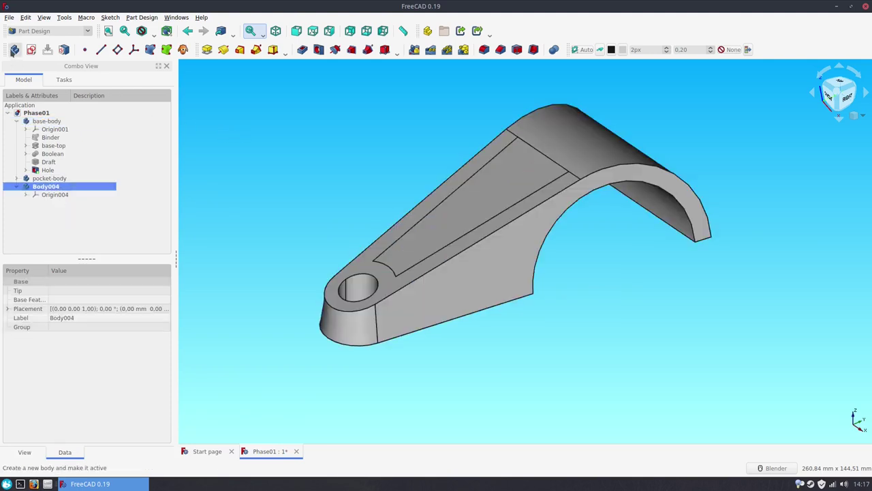
pyautogui.click(55, 187)
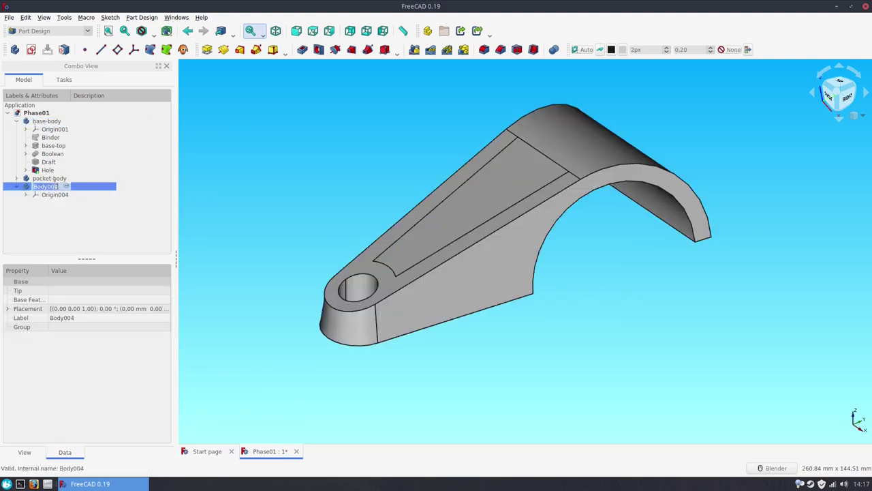
pyautogui.write('half-bod')
pyautogui.write('y')
pyautogui.press('Return')
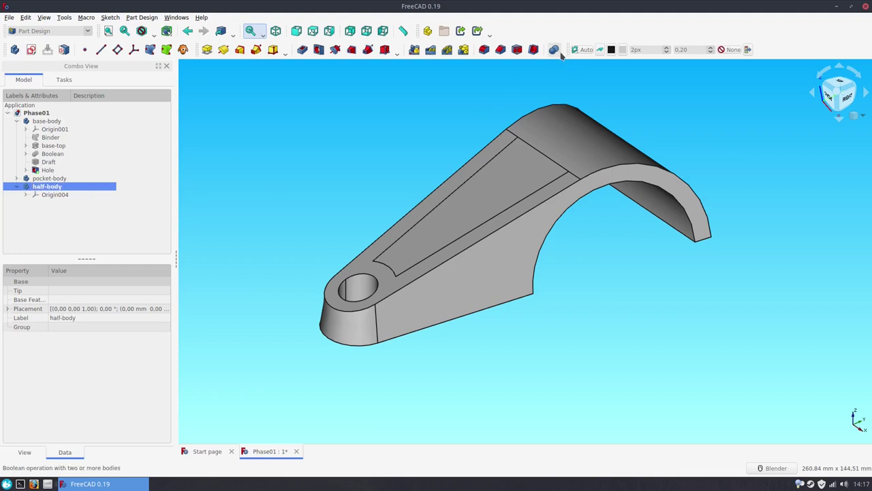
# Step: Fuse base-body into half-body with a Boolean feature
pyautogui.click(555, 50)
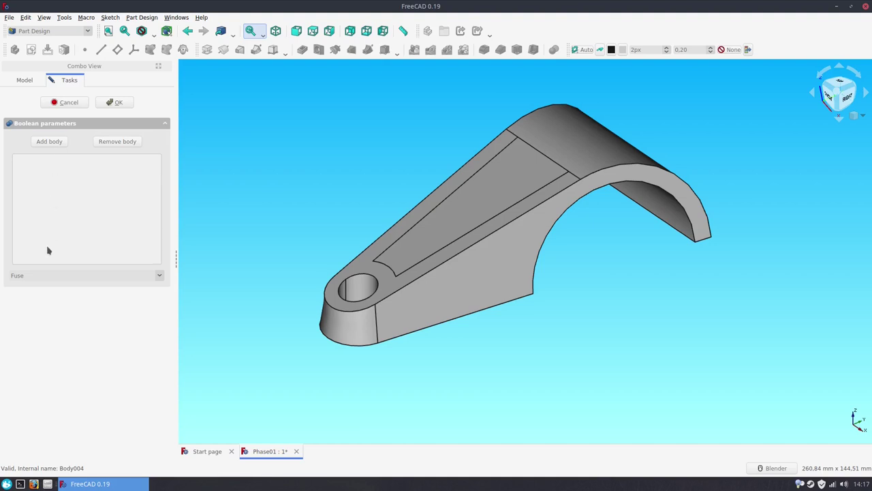
pyautogui.click(49, 141)
pyautogui.click(405, 316)
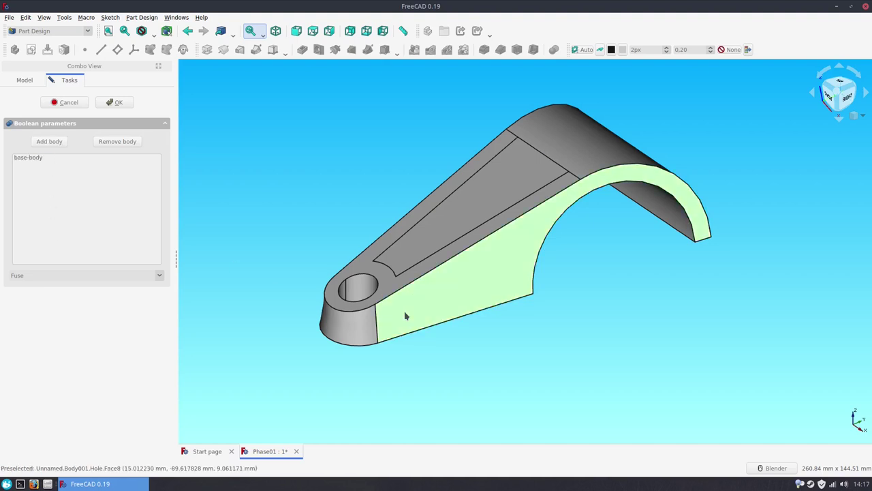
pyautogui.click(116, 103)
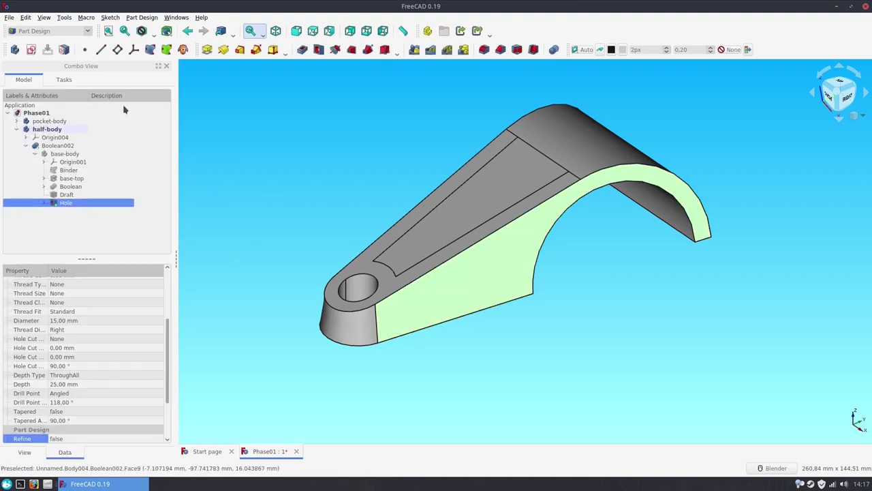
pyautogui.click(16, 128)
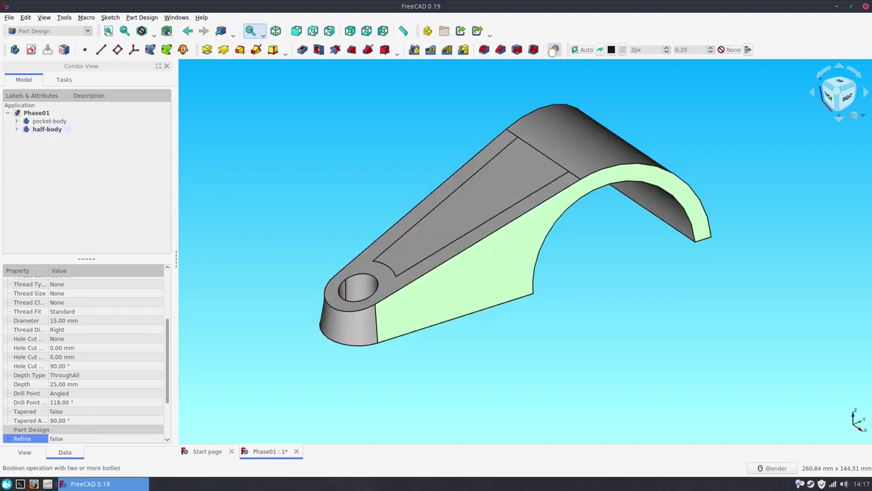
pyautogui.click(553, 50)
# Step: Cut pocket-body from half-body with a Cut boolean, creating Boolean003
pyautogui.click(77, 280)
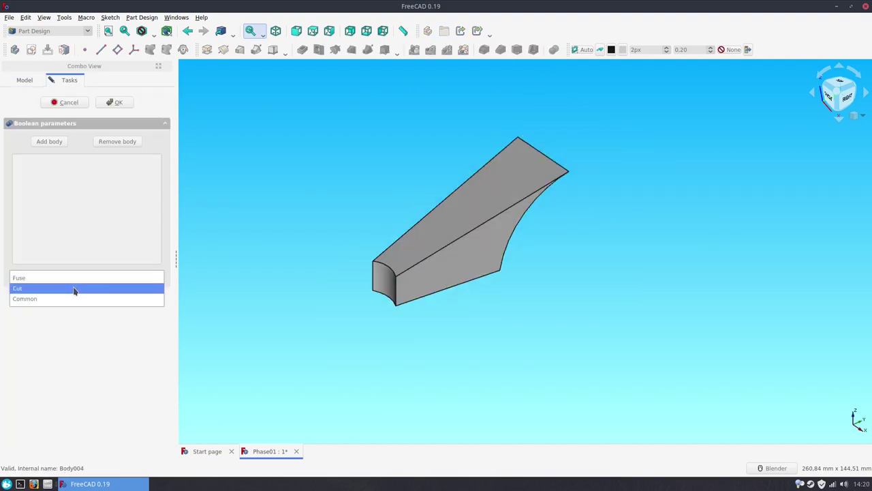
pyautogui.click(74, 288)
pyautogui.click(414, 243)
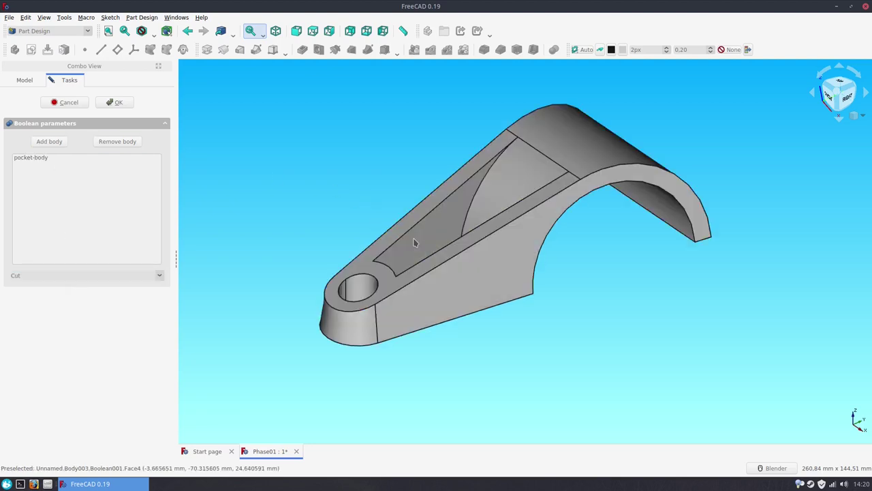
pyautogui.click(120, 102)
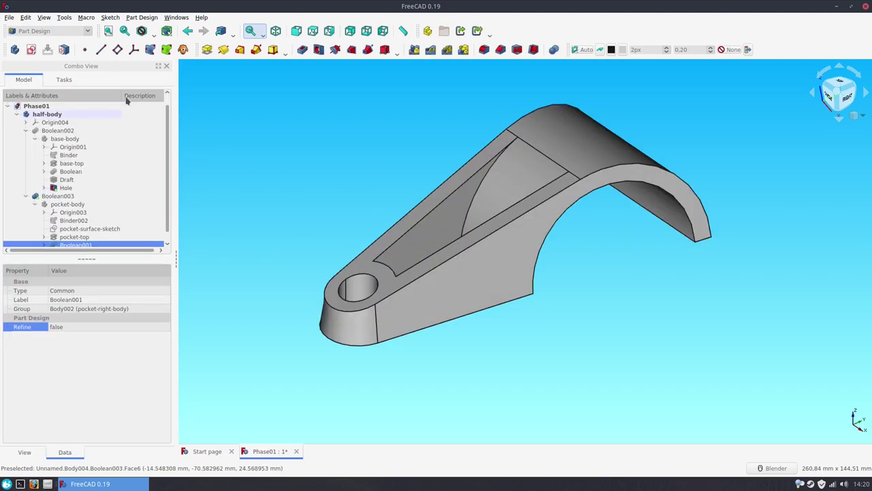
pyautogui.click(18, 114)
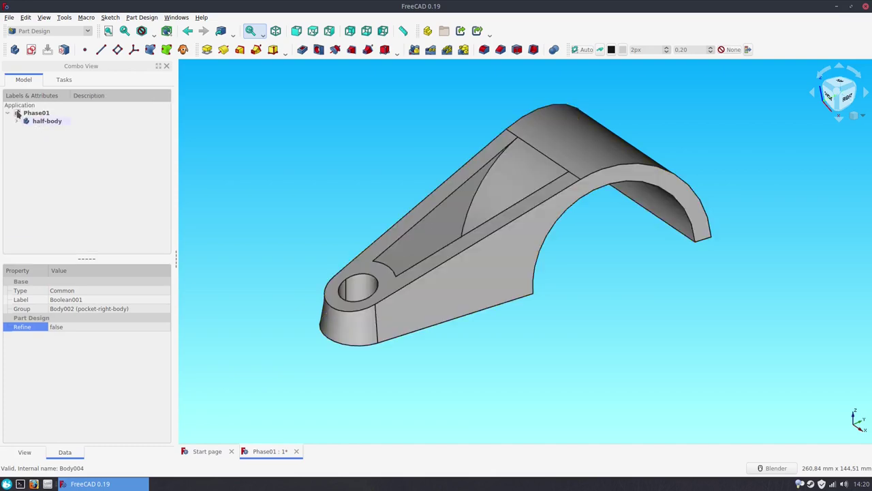
# Step: Select the pocket's inner side walls on the lever
pyautogui.scroll(3, 362, 162)
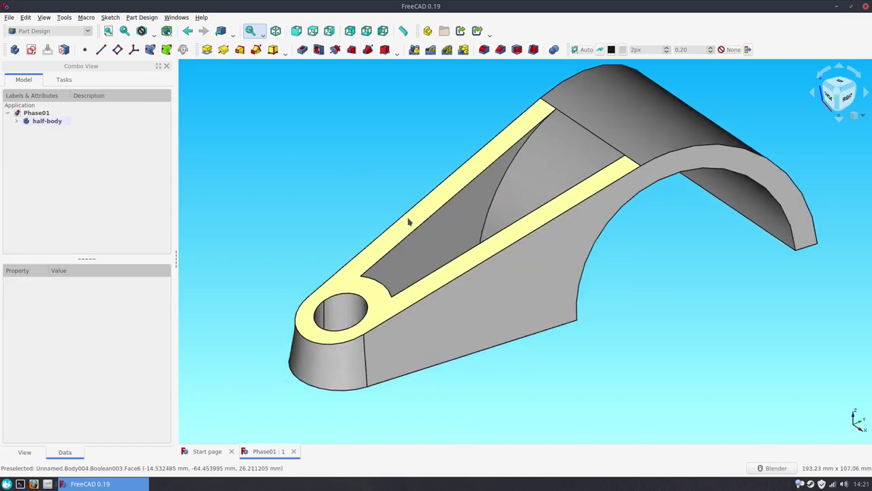
pyautogui.scroll(2, 353, 320)
pyautogui.moveTo(353, 320)
pyautogui.mouseDown(button='middle')
pyautogui.moveTo(383, 341)
pyautogui.moveTo(415, 263)
pyautogui.mouseUp(button='middle')
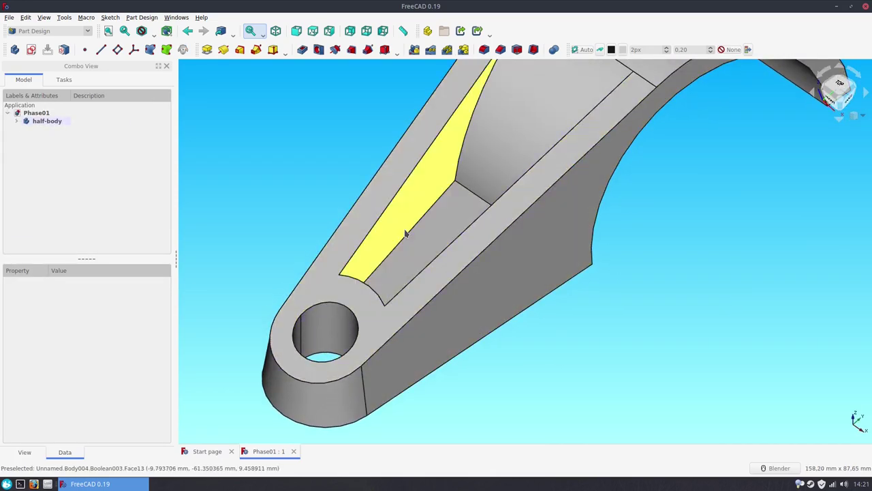
pyautogui.click(405, 234)
pyautogui.moveTo(340, 252)
pyautogui.mouseDown(button='middle')
pyautogui.moveTo(480, 267)
pyautogui.moveTo(412, 320)
pyautogui.mouseUp(button='middle')
pyautogui.click(413, 320)
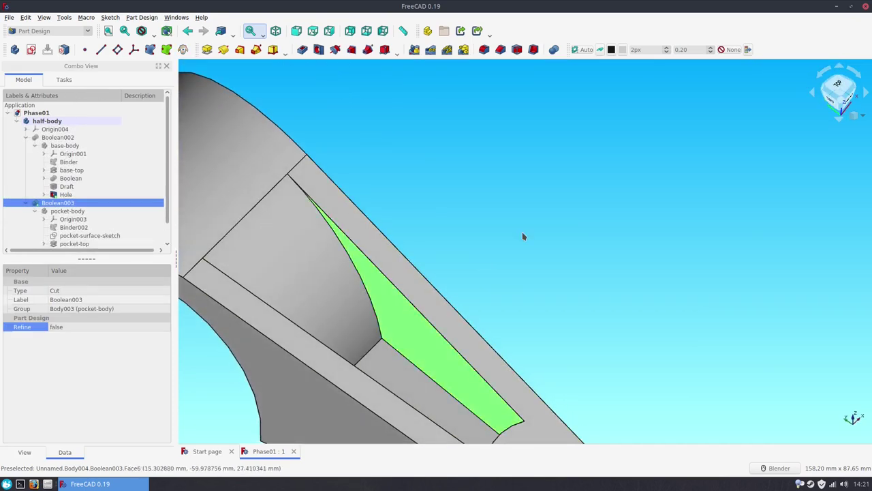
# Step: Draft Face13 and Face11 by 7° about neutral plane Face6, with pull direction reversed
pyautogui.click(526, 51)
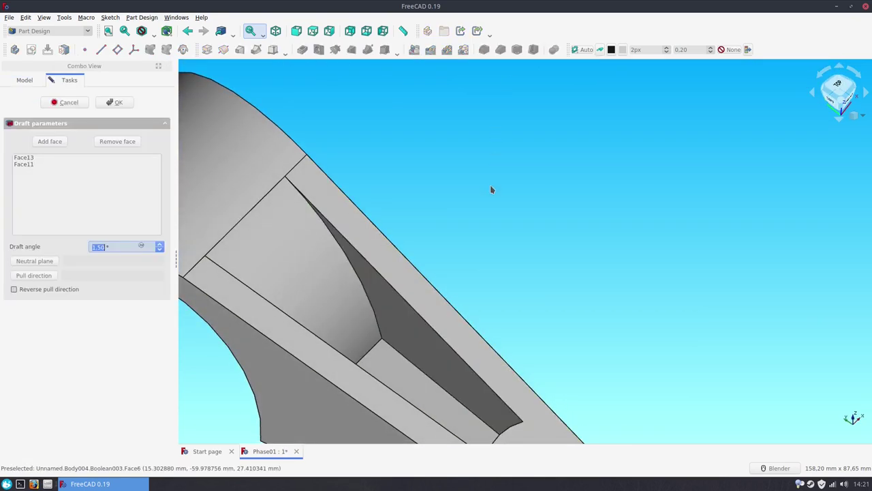
pyautogui.moveTo(483, 236); pyautogui.dragTo(435, 259, button='middle')
pyautogui.press('2')
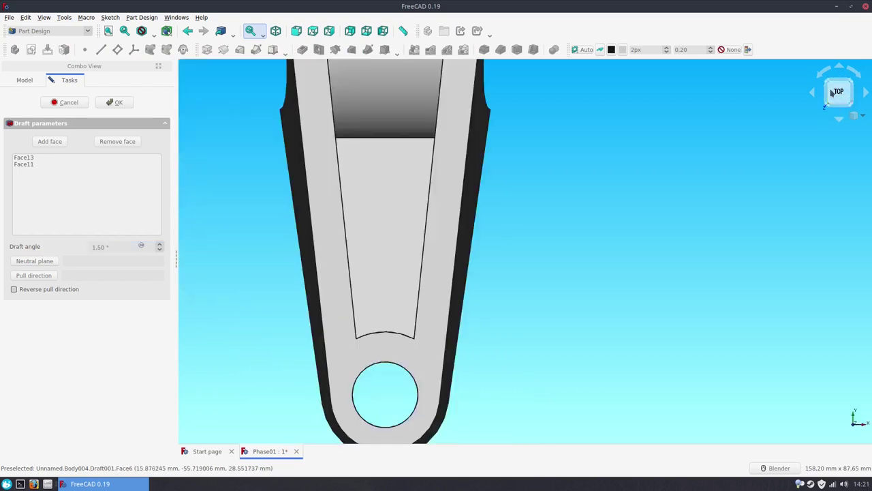
pyautogui.click(34, 261)
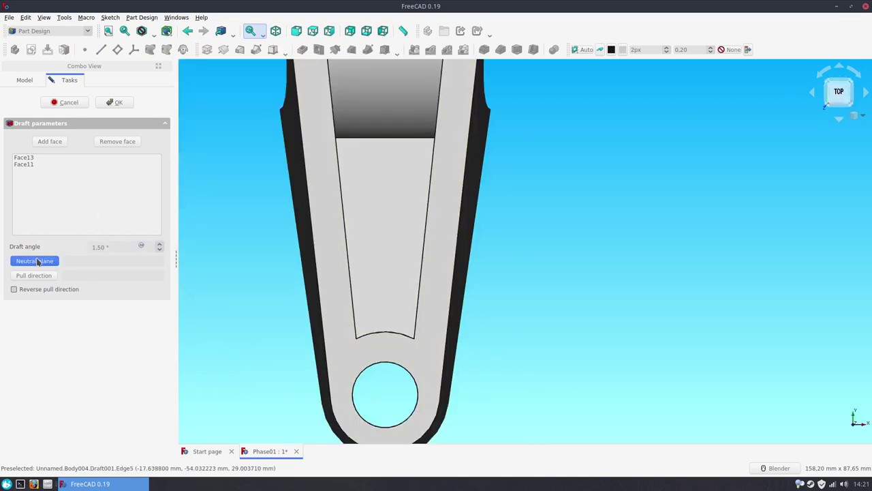
pyautogui.click(323, 262)
pyautogui.click(121, 247)
pyautogui.write('7')
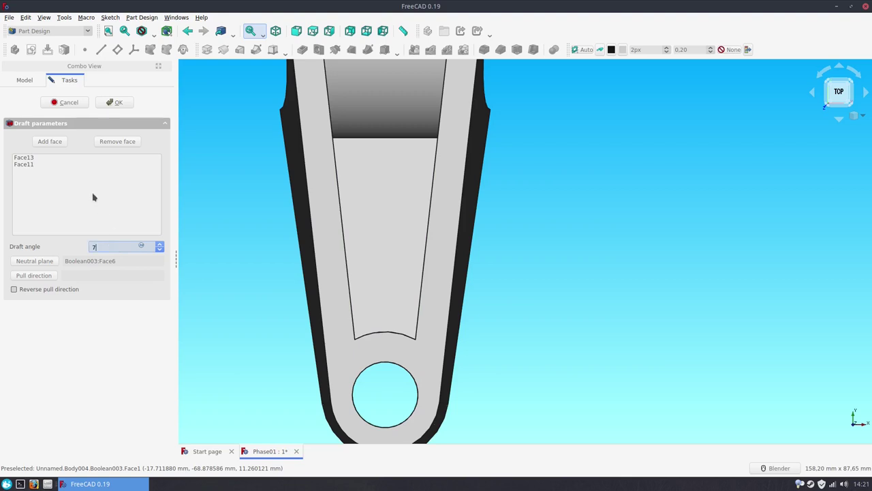
pyautogui.click(94, 195)
pyautogui.click(14, 289)
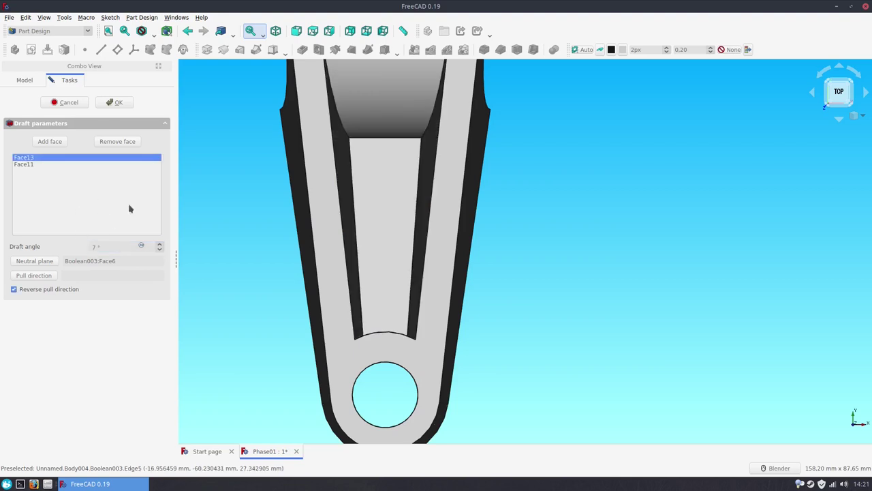
pyautogui.click(115, 102)
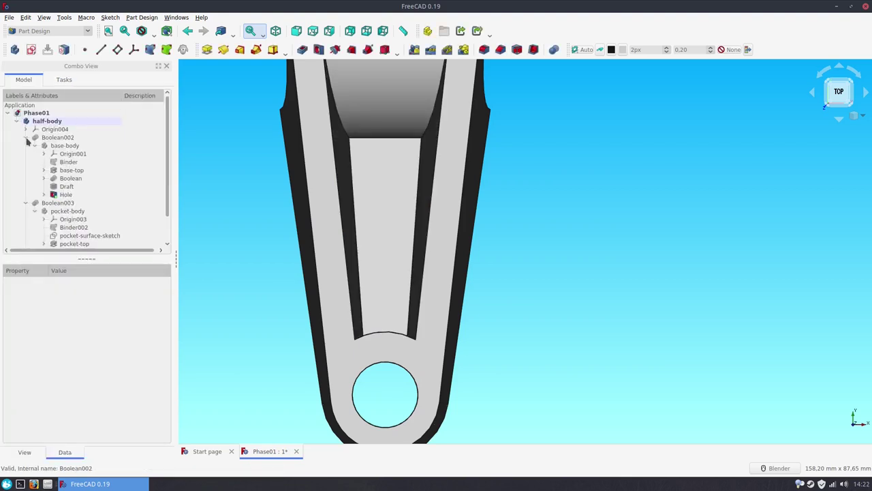
pyautogui.click(26, 138)
pyautogui.click(26, 146)
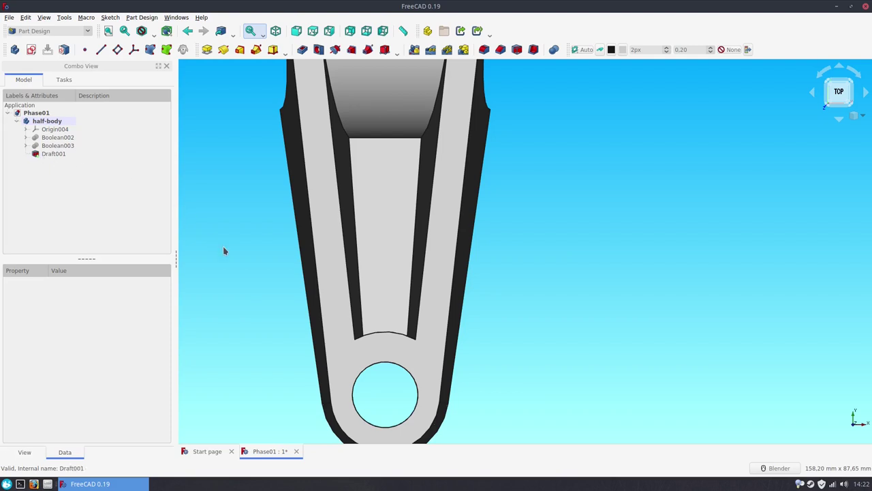
# Step: Start a 3 mm fillet on the edge around the end hole
pyautogui.moveTo(247, 264); pyautogui.dragTo(167, 216, button='middle')
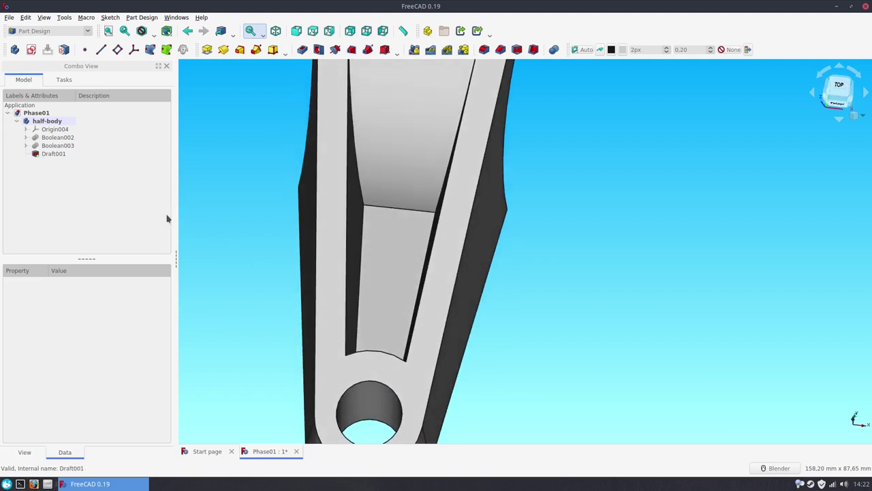
pyautogui.click(854, 116)
pyautogui.click(845, 142)
pyautogui.moveTo(671, 298); pyautogui.dragTo(567, 289, button='middle')
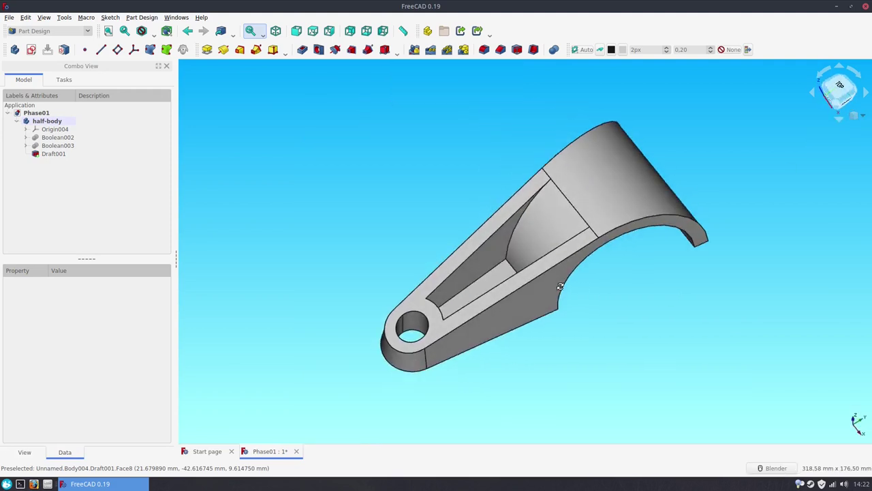
pyautogui.scroll(3, 386, 342)
pyautogui.click(385, 343)
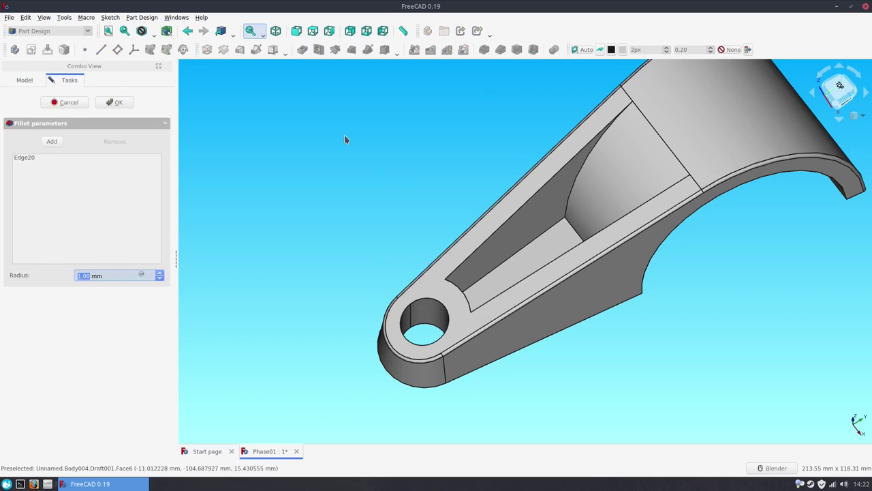
pyautogui.write('3')
pyautogui.press('Return')
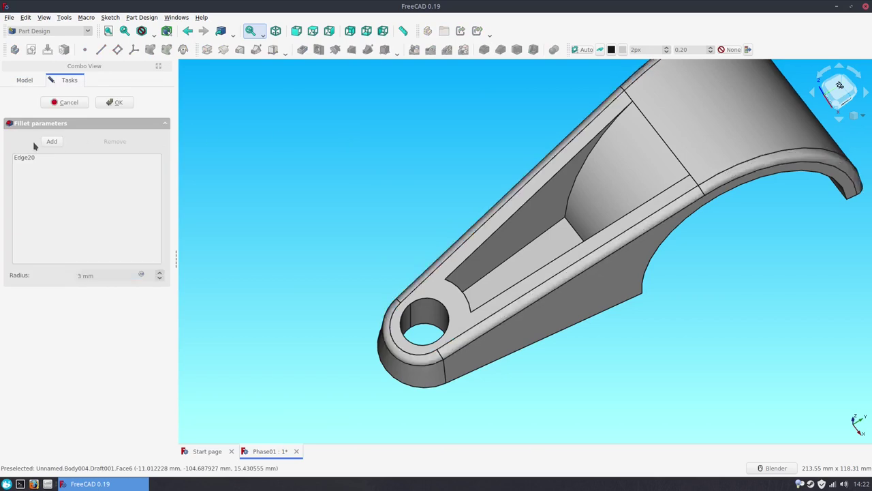
# Step: Add the pocket floor and its left and right edges to the fillet
pyautogui.scroll(-3, 598, 252)
pyautogui.scroll(2, 597, 252)
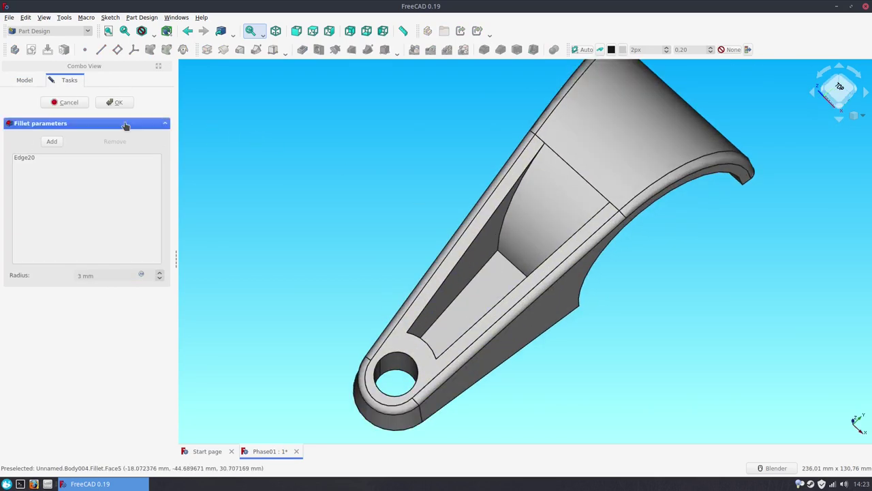
pyautogui.click(435, 342)
pyautogui.click(61, 145)
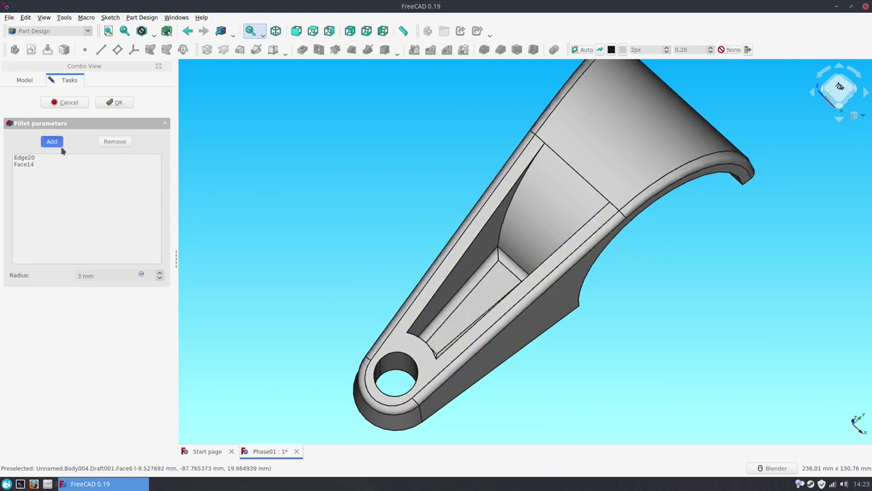
pyautogui.press('2')
pyautogui.scroll(2, 527, 282)
pyautogui.scroll(2, 563, 236)
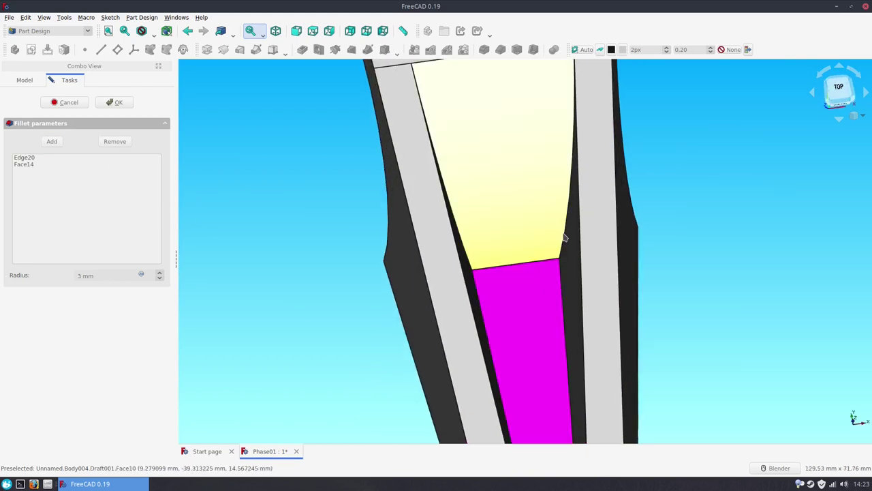
pyautogui.click(562, 239)
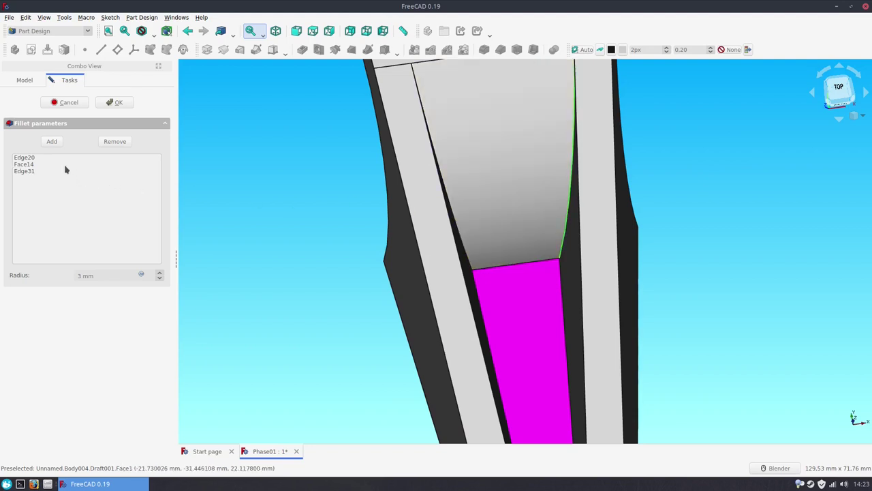
pyautogui.click(52, 143)
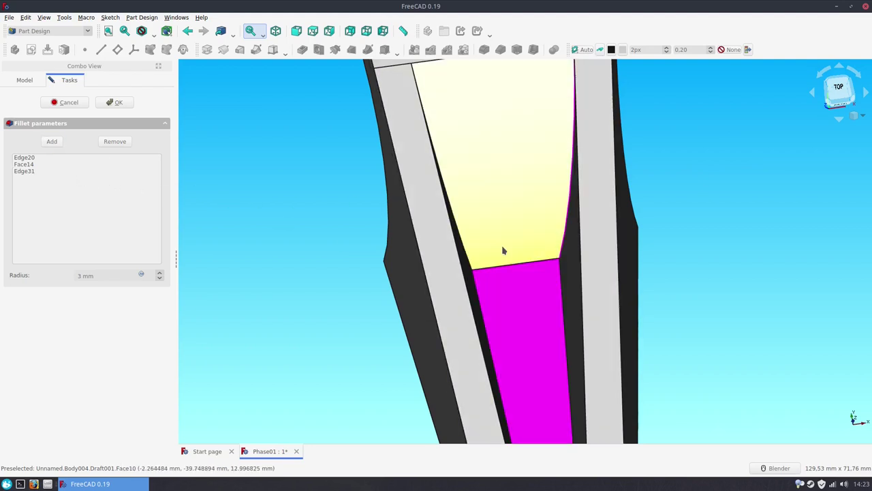
pyautogui.click(468, 250)
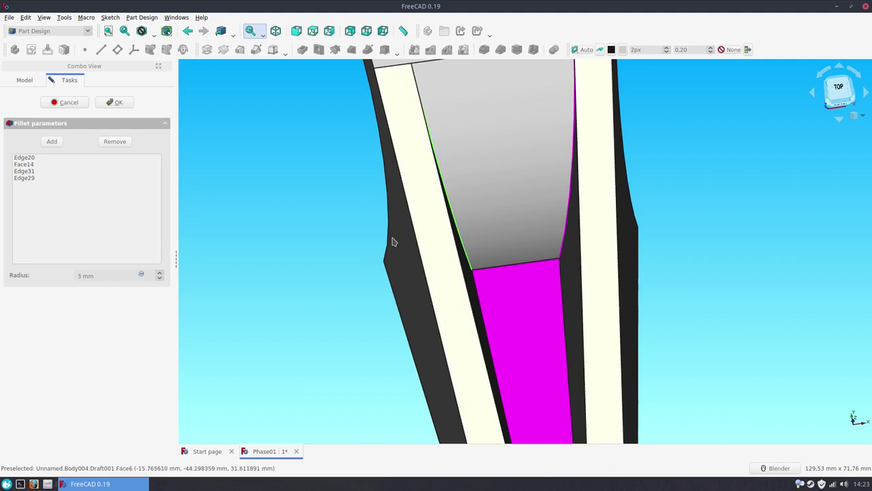
pyautogui.click(55, 146)
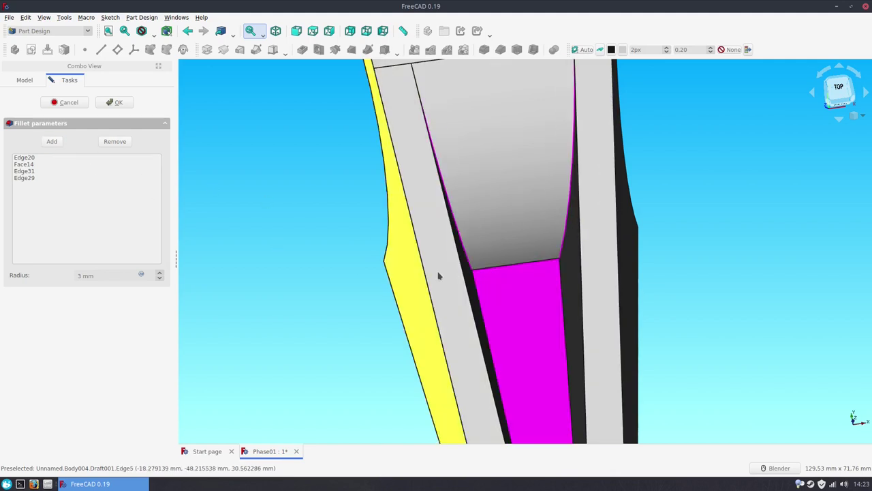
# Step: Add the remaining pocket edges, including the curved end edges, and finish the fillet
pyautogui.scroll(-2, 450, 276)
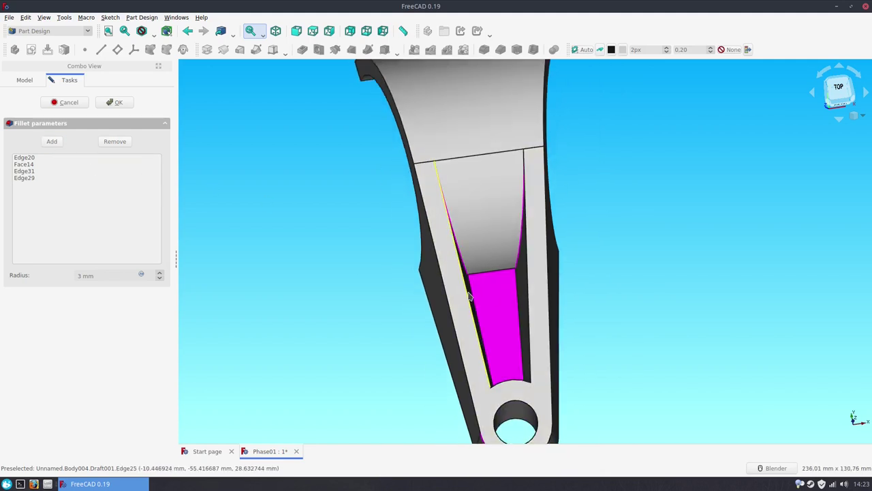
pyautogui.click(471, 298)
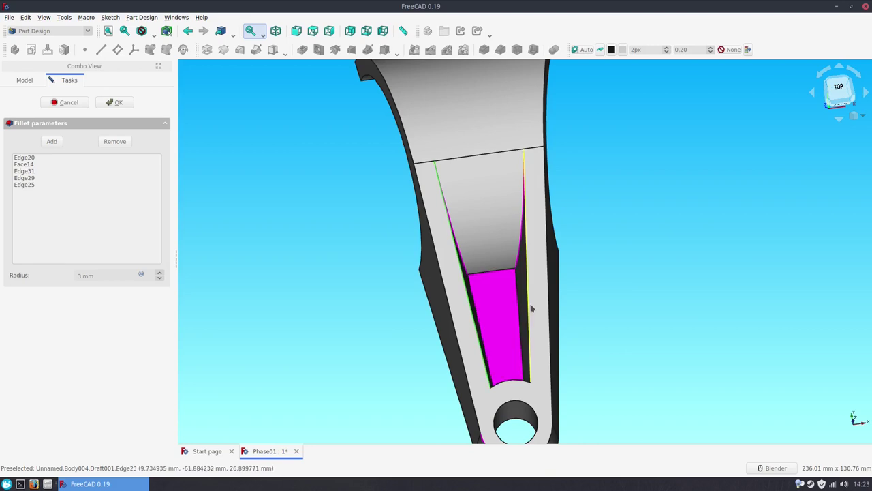
pyautogui.click(530, 308)
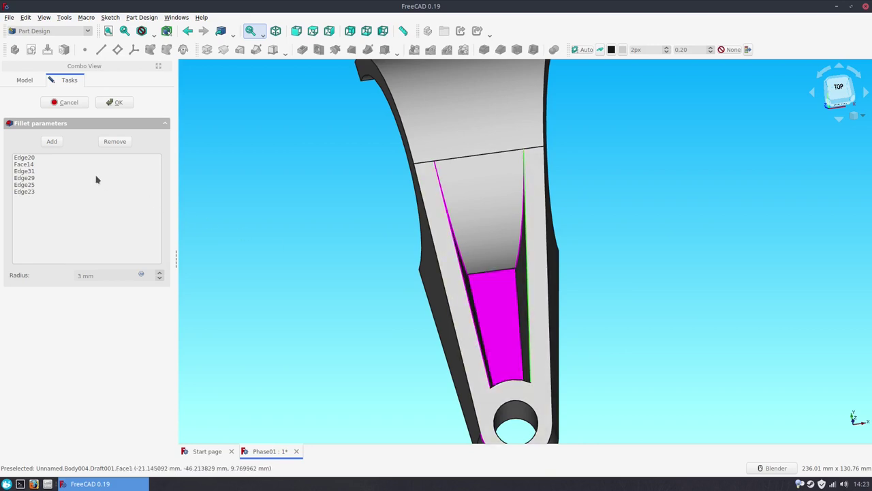
pyautogui.click(58, 147)
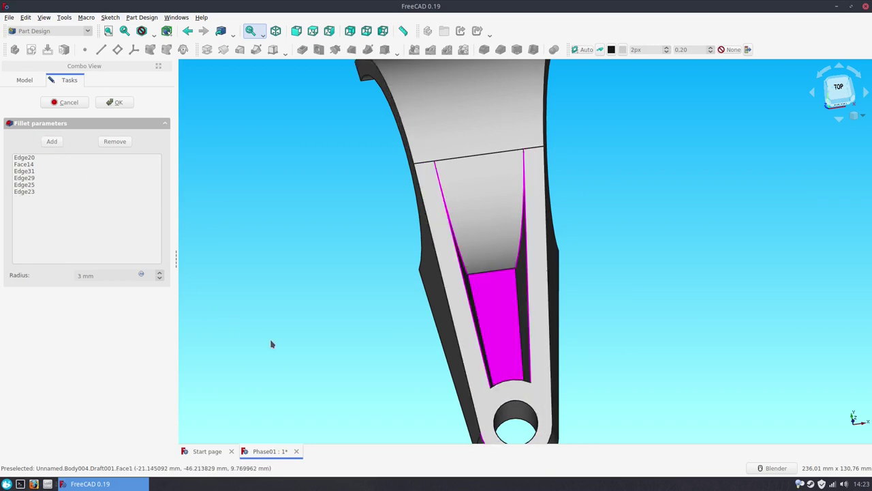
pyautogui.moveTo(270, 339); pyautogui.dragTo(699, 331, button='middle')
pyautogui.scroll(4, 640, 162)
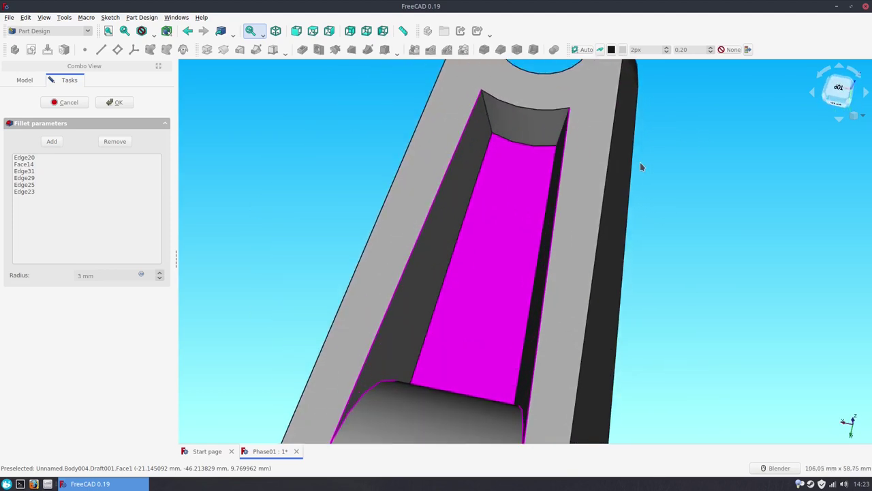
pyautogui.click(488, 122)
pyautogui.click(49, 143)
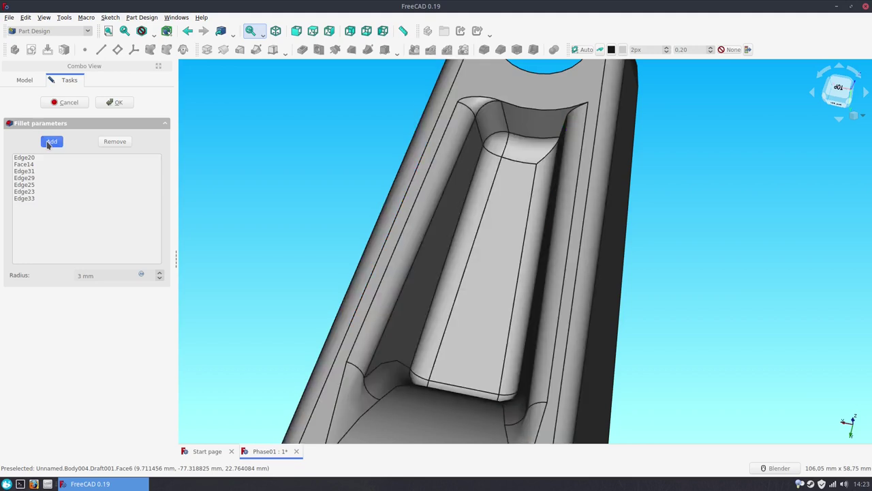
pyautogui.moveTo(265, 206)
pyautogui.mouseDown(button='middle')
pyautogui.moveTo(357, 214)
pyautogui.moveTo(454, 147)
pyautogui.mouseUp(button='middle')
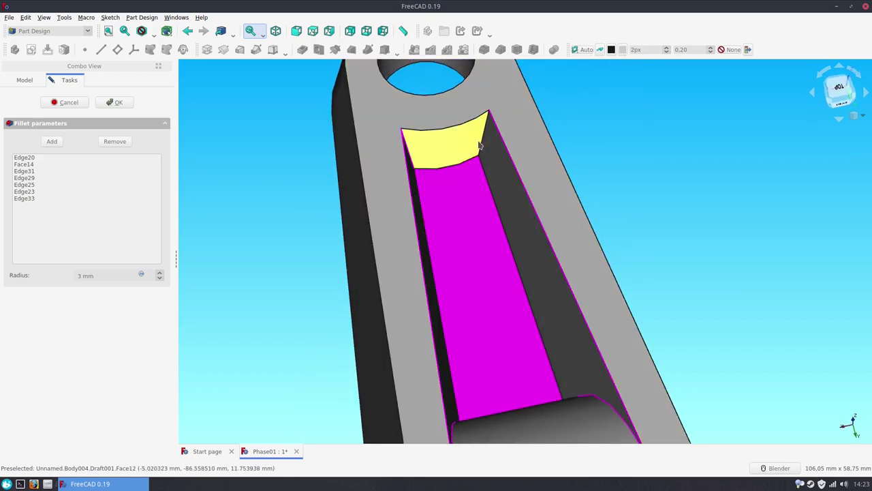
pyautogui.click(482, 145)
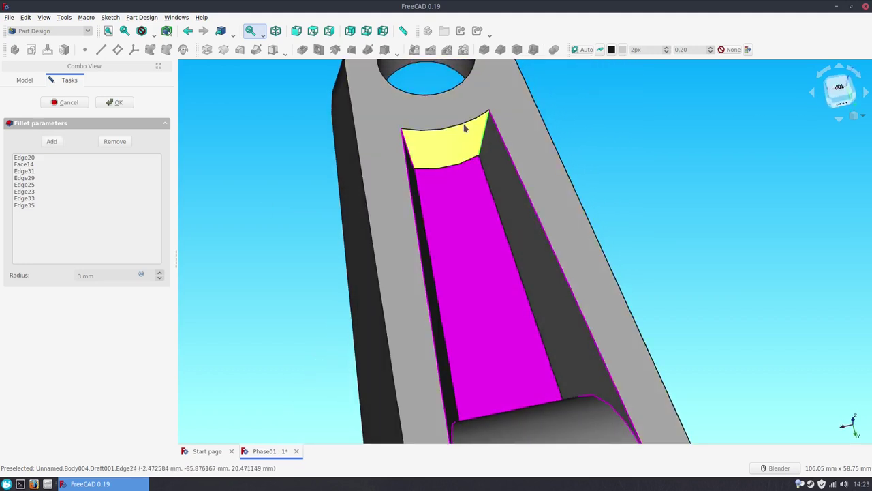
pyautogui.click(460, 121)
pyautogui.click(49, 141)
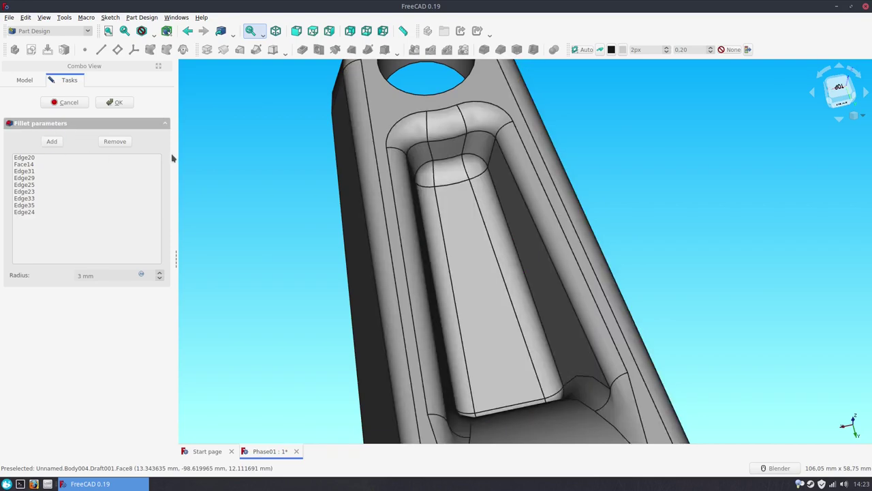
pyautogui.click(113, 101)
# Step: Fit the filleted half-body in view, save Phase01, and switch to the Part workbench
pyautogui.scroll(-3, 415, 253)
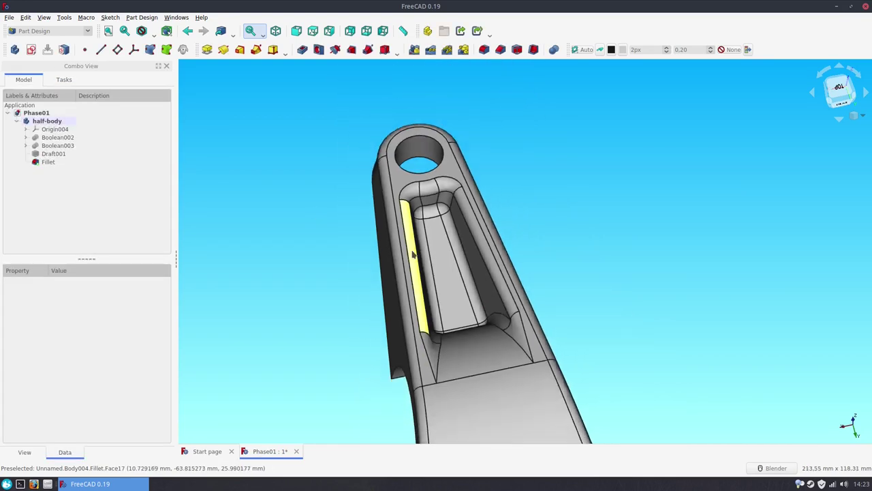
pyautogui.moveTo(321, 331); pyautogui.dragTo(745, 371, button='middle')
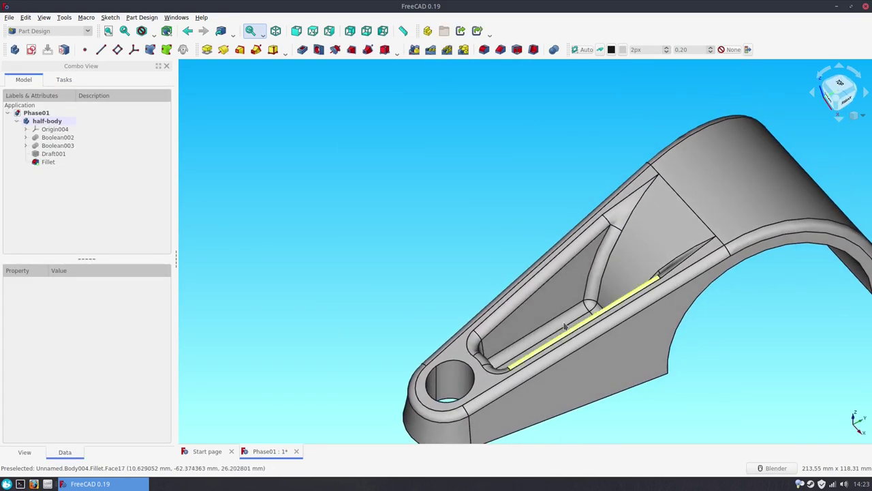
pyautogui.click(855, 116)
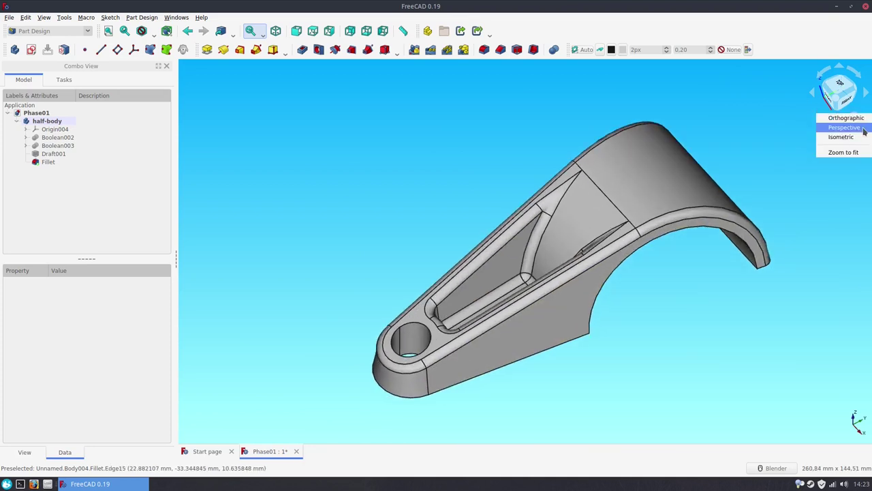
pyautogui.click(836, 152)
pyautogui.hotkey('ctrl', 's')
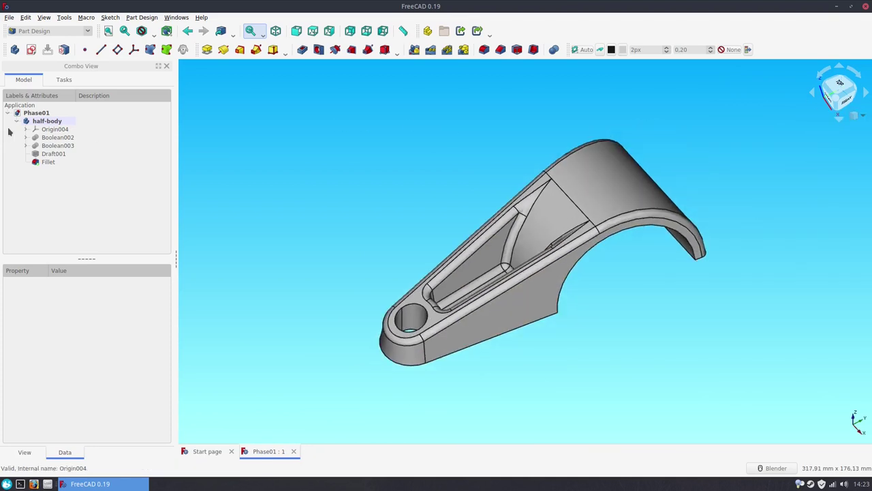
pyautogui.click(17, 121)
pyautogui.click(48, 30)
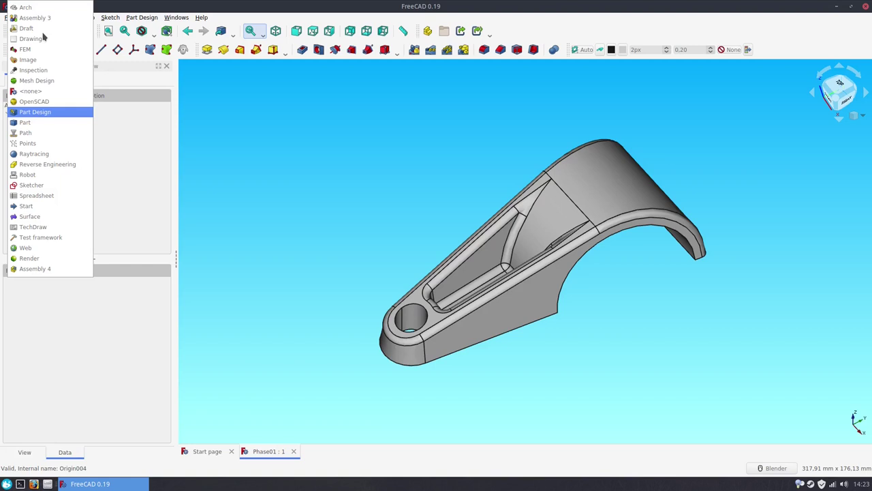
# Step: In the Part workbench, mirror half-body across the XY plane
pyautogui.click(53, 123)
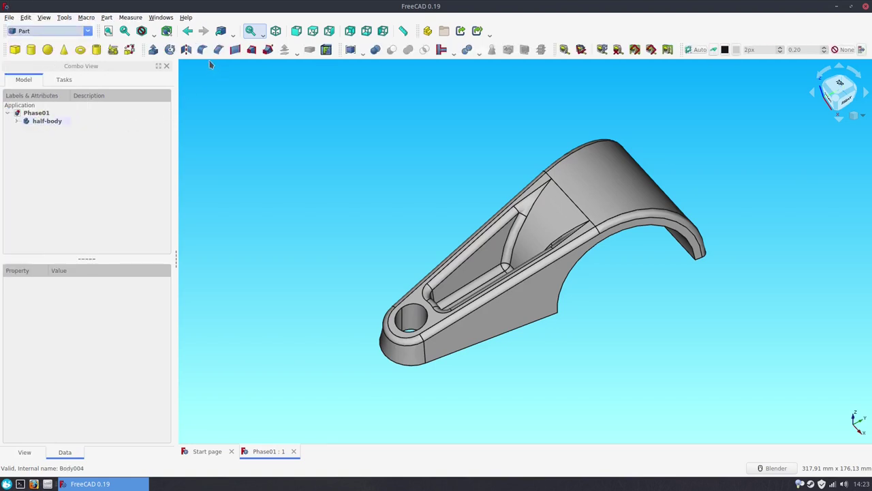
pyautogui.click(186, 49)
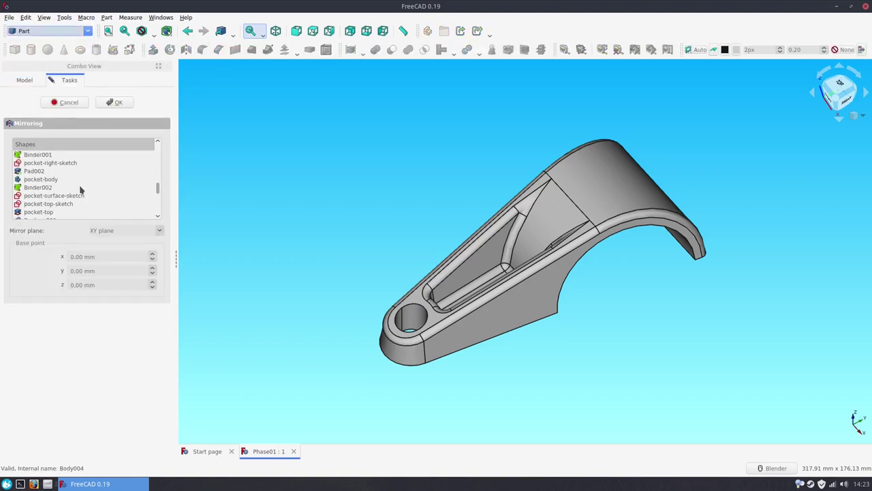
pyautogui.scroll(-2, 75, 197)
pyautogui.click(46, 180)
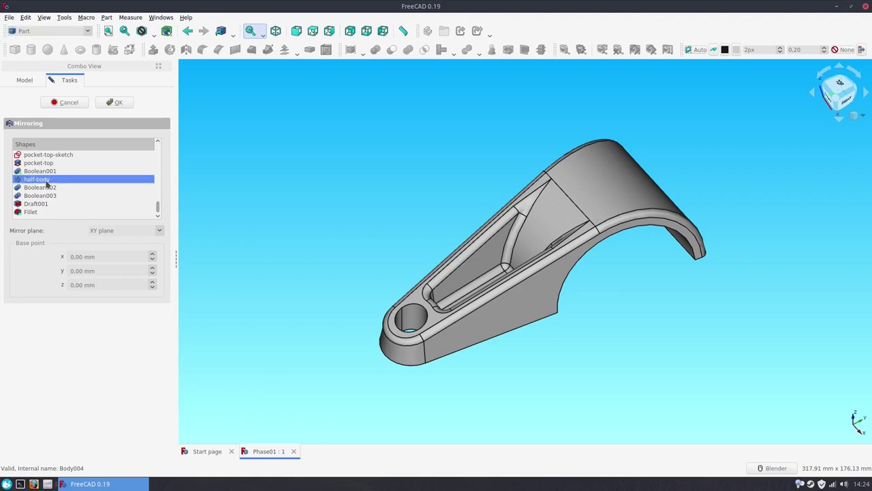
pyautogui.click(109, 103)
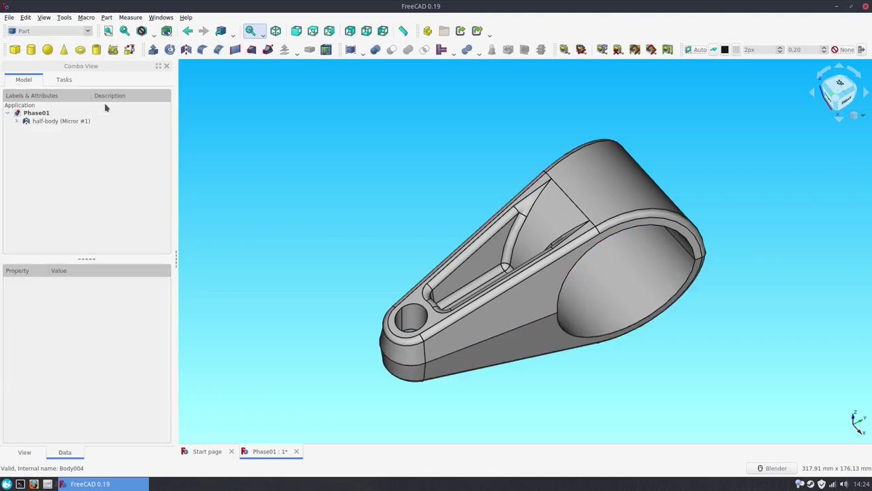
# Step: Rename the mirror to 'half-body-mirrored' and select it together with half-body
pyautogui.click(32, 122)
pyautogui.click(32, 122)
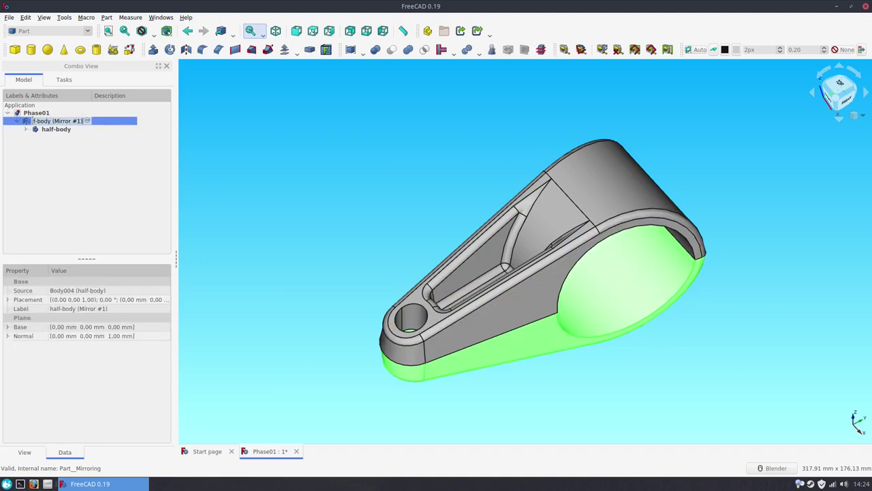
pyautogui.press('BackSpace')
pyautogui.press('BackSpace')
pyautogui.press('BackSpace')
pyautogui.press('BackSpace')
pyautogui.press('BackSpace')
pyautogui.press('BackSpace')
pyautogui.write('ed')
pyautogui.press('Return')
pyautogui.keyDown('ctrl'); pyautogui.click(37, 128); pyautogui.keyUp('ctrl')
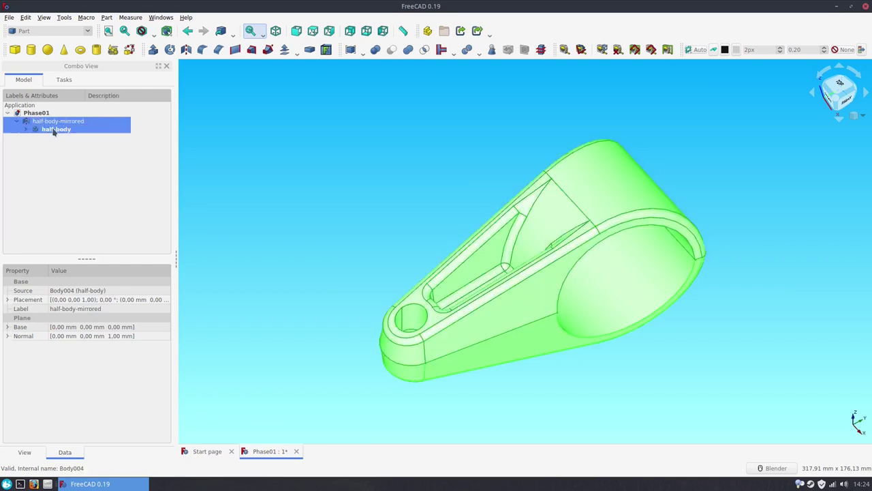
# Step: Fuse half-body and half-body-mirrored into a single Union solid
pyautogui.click(409, 49)
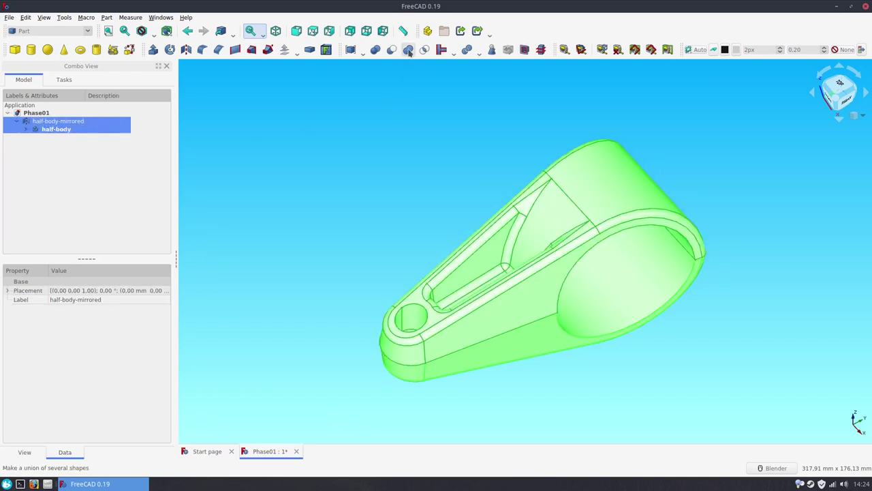
pyautogui.scroll(2, 427, 252)
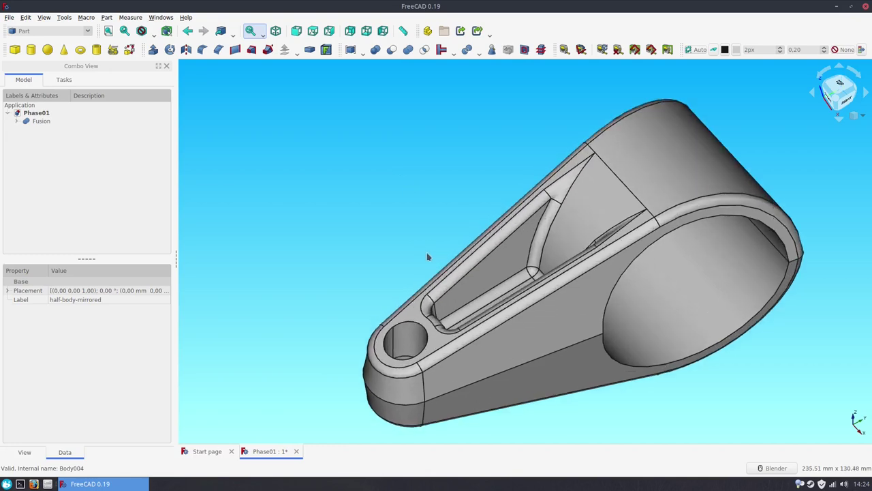
pyautogui.keyDown('shift'); pyautogui.moveTo(414, 247); pyautogui.dragTo(341, 223, button='middle'); pyautogui.keyUp('shift')
# Step: Save the document and orbit to inspect the fused part from both sides
pyautogui.hotkey('ctrl', 's')
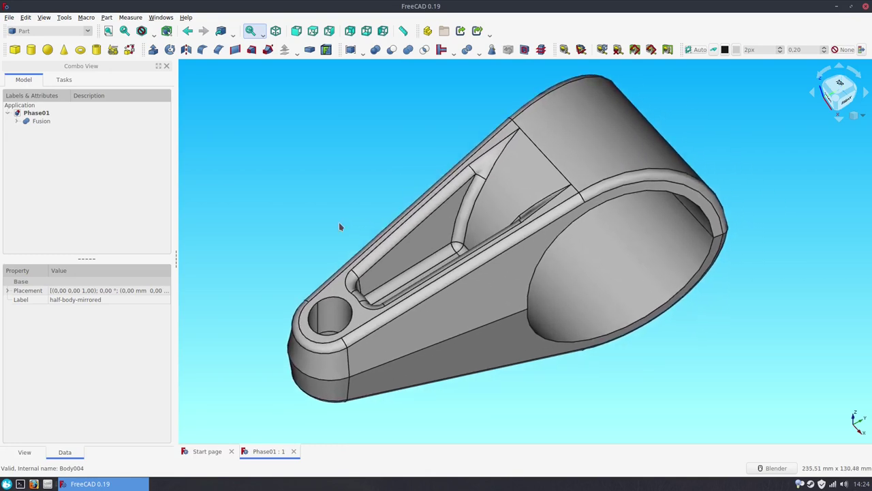
pyautogui.moveTo(462, 259); pyautogui.dragTo(382, 293, button='middle')
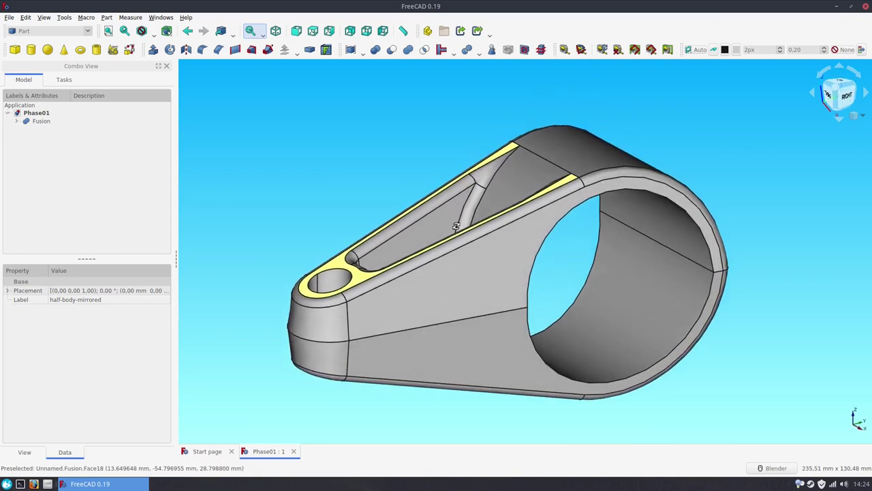
pyautogui.moveTo(214, 327)
pyautogui.mouseDown(button='middle')
pyautogui.moveTo(453, 315)
pyautogui.moveTo(435, 263)
pyautogui.mouseUp(button='middle')
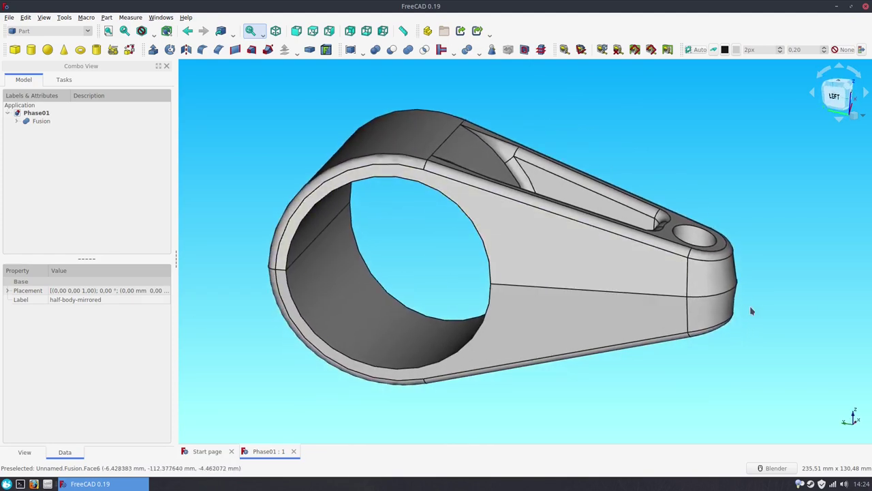